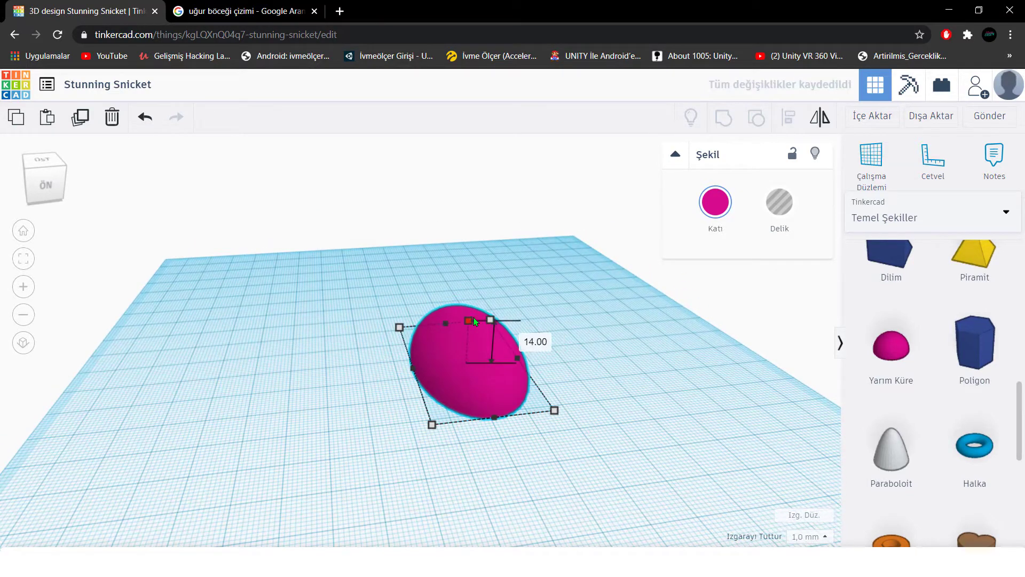
# Step: Duplicate the pink dome and move the copy 76 mm sideways and 34 mm toward the workplane's front edge
pyautogui.click(83, 130)
pyautogui.moveTo(431, 387); pyautogui.dragTo(170, 353)
pyautogui.scroll(4, 447, 382)
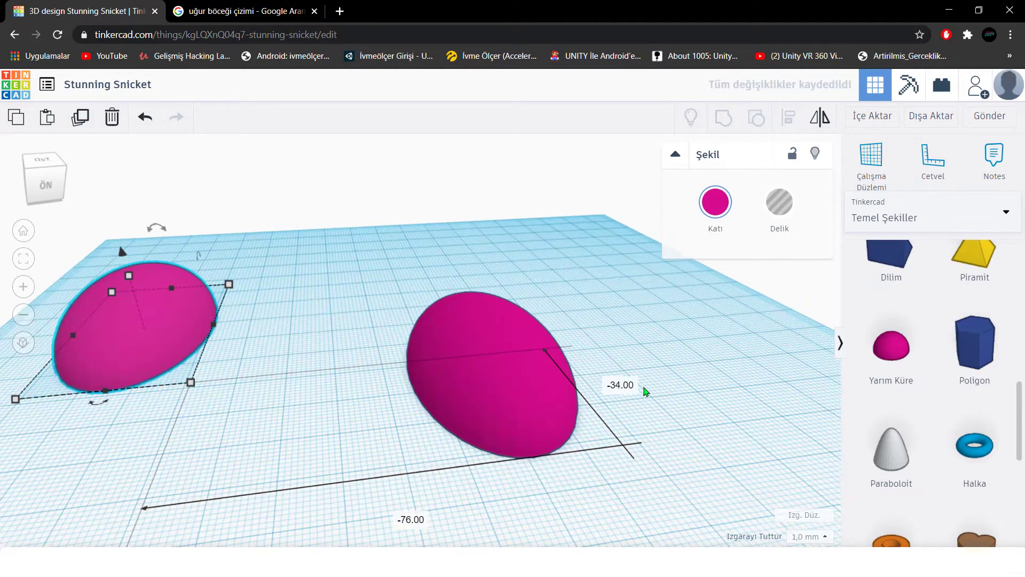
pyautogui.click(645, 389)
pyautogui.click(549, 402)
# Step: Place a sphere from the basic shapes on the workplane beside the original pink dome
pyautogui.moveTo(549, 401); pyautogui.dragTo(597, 385, button='right')
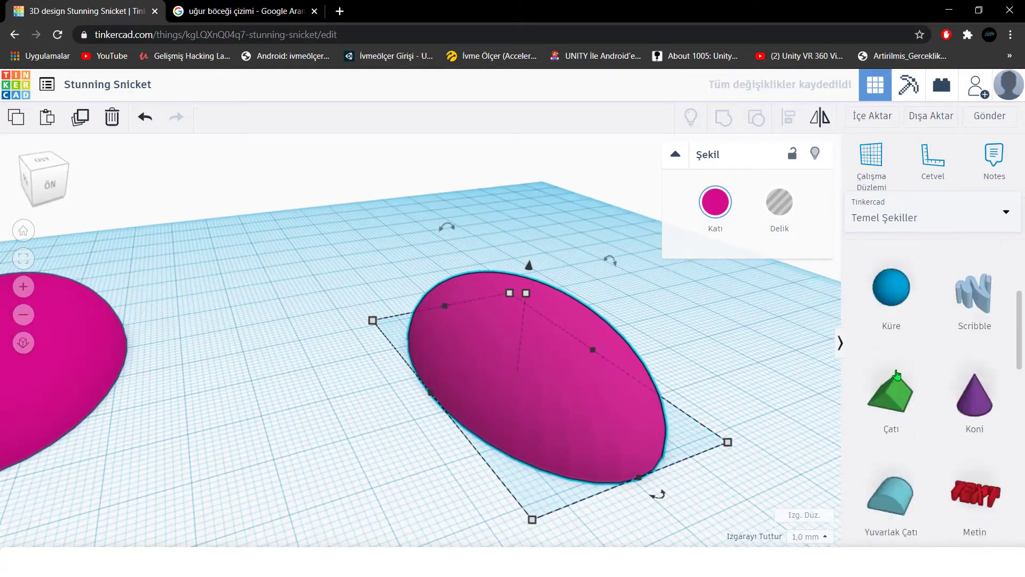
pyautogui.moveTo(597, 381); pyautogui.dragTo(453, 381, button='middle')
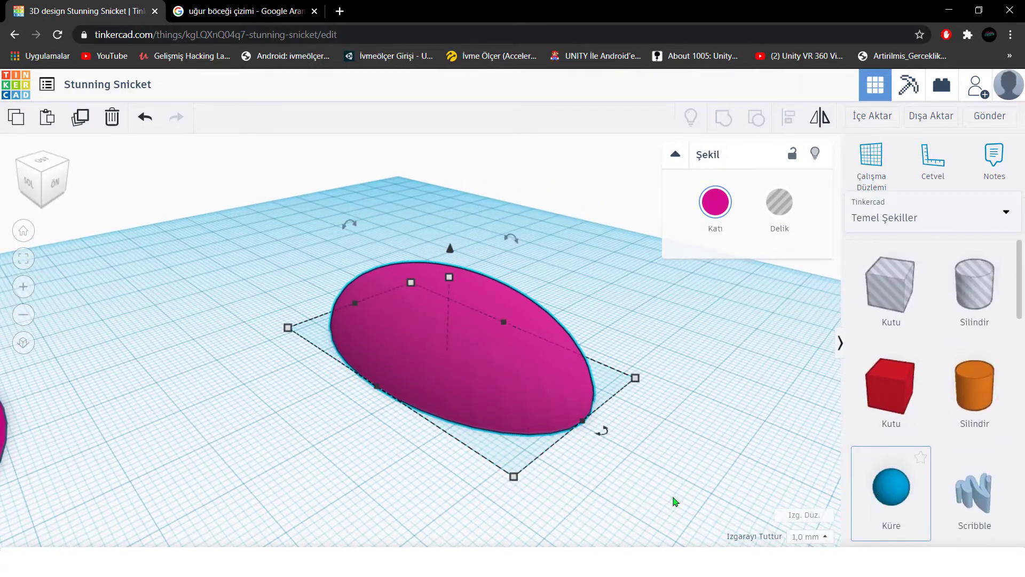
pyautogui.moveTo(673, 501); pyautogui.dragTo(368, 483)
pyautogui.moveTo(478, 483); pyautogui.dragTo(387, 480)
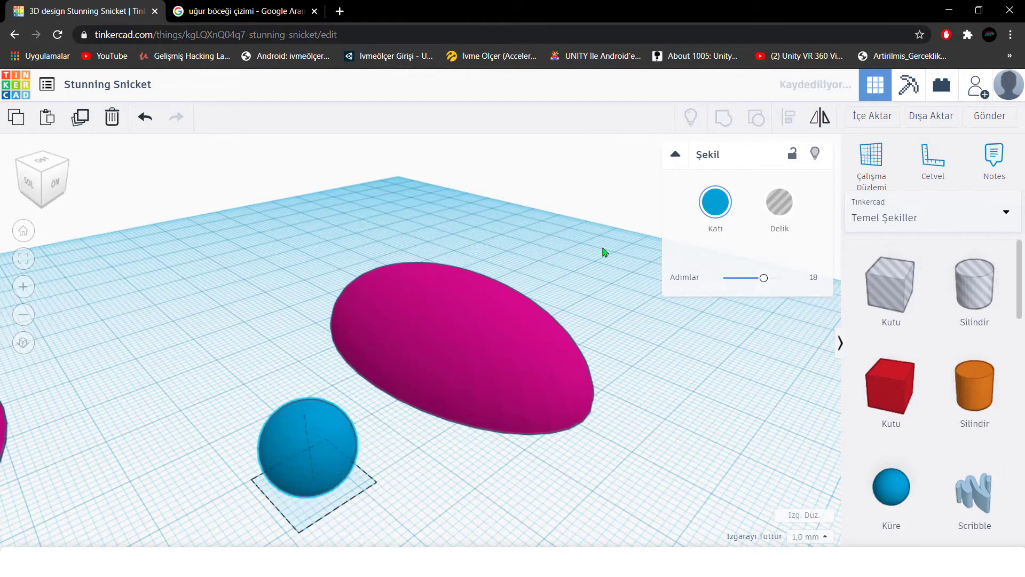
# Step: Colour the original dome black and the new sphere red
pyautogui.click(540, 321)
pyautogui.click(715, 201)
pyautogui.click(966, 350)
pyautogui.click(327, 463)
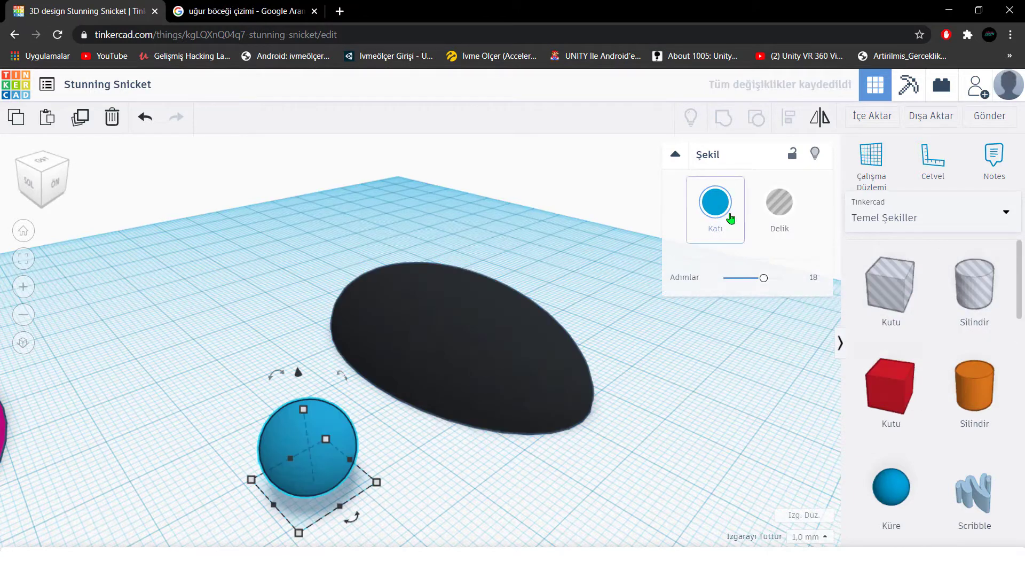
pyautogui.click(716, 202)
pyautogui.click(701, 325)
# Step: Embed the red sphere in the dome's lower side as a spot and place two copies along toward the rear
pyautogui.moveTo(330, 420); pyautogui.dragTo(467, 420)
pyautogui.click(732, 208)
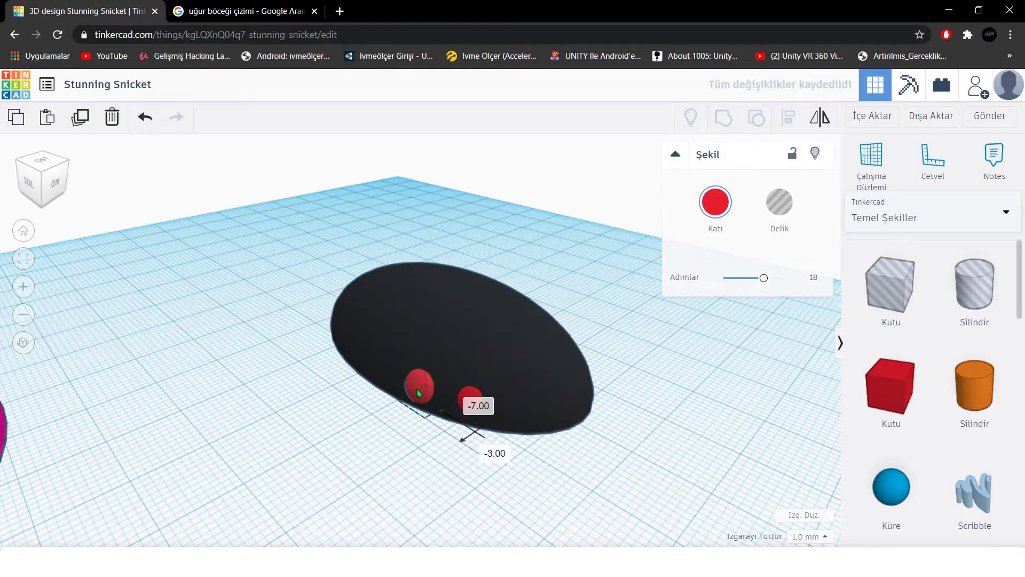
pyautogui.moveTo(417, 392); pyautogui.dragTo(421, 388)
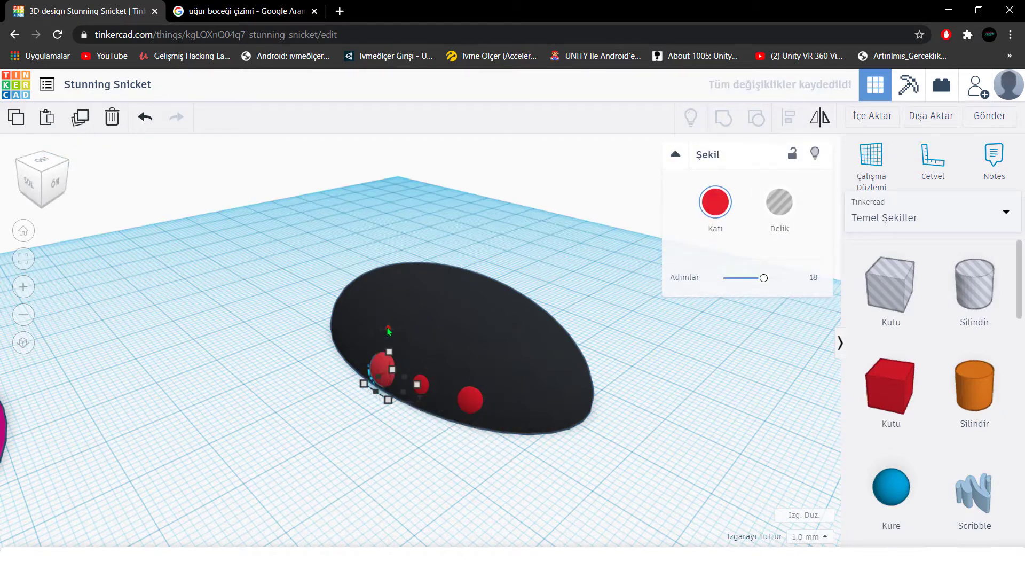
pyautogui.scroll(4, 402, 408)
pyautogui.moveTo(319, 383); pyautogui.dragTo(338, 372)
# Step: Place duplicated red spots as a second row above the first one and lower them into the dome's surface
pyautogui.click(60, 114)
pyautogui.moveTo(293, 344); pyautogui.dragTo(419, 377)
pyautogui.click(248, 224)
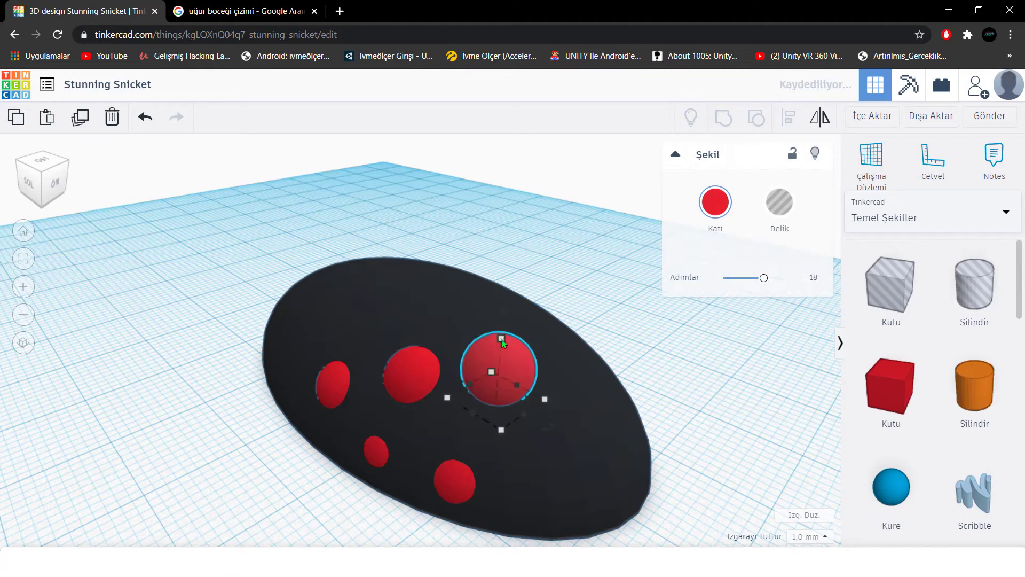
pyautogui.moveTo(500, 352)
pyautogui.mouseDown()
pyautogui.moveTo(501, 365)
pyautogui.moveTo(488, 354)
pyautogui.mouseUp()
pyautogui.moveTo(416, 363); pyautogui.dragTo(451, 268)
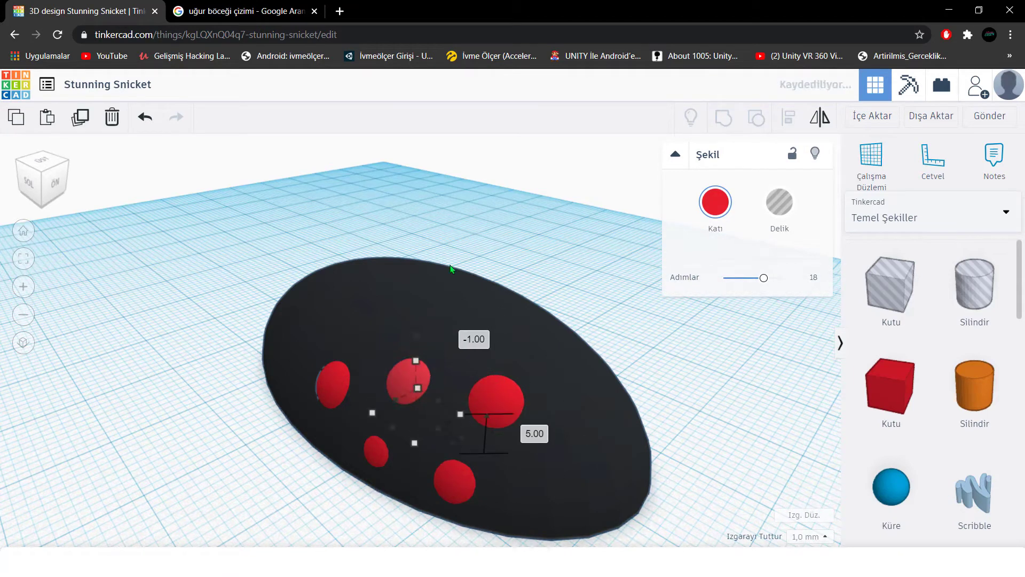
# Step: Duplicate the middle spot of the second row and sink two copies higher up on the dome's rear half
pyautogui.click(80, 116)
pyautogui.moveTo(408, 376); pyautogui.dragTo(370, 287)
pyautogui.moveTo(370, 286)
pyautogui.mouseDown(button='right')
pyautogui.moveTo(423, 299)
pyautogui.moveTo(360, 286)
pyautogui.mouseUp(button='right')
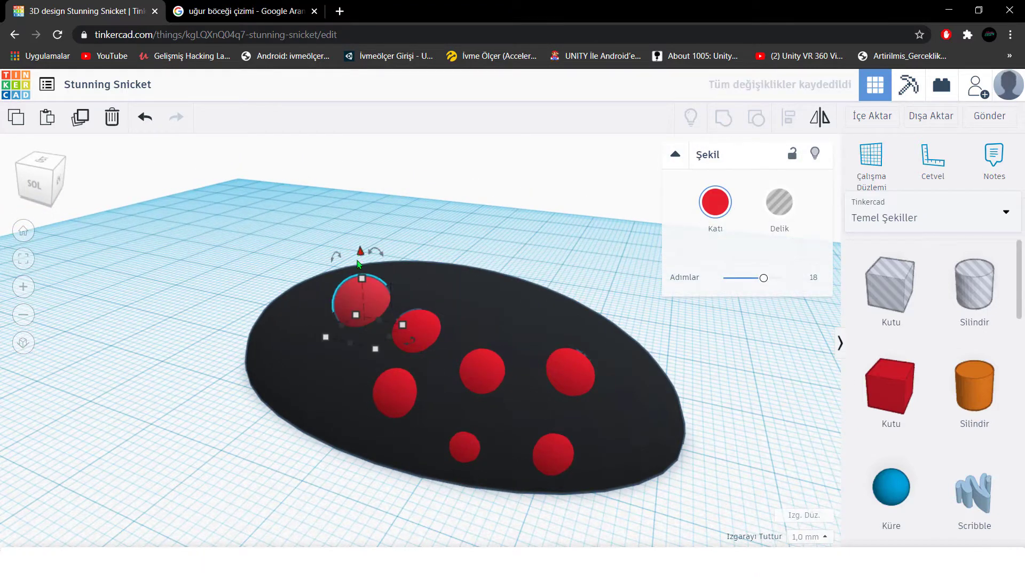
pyautogui.moveTo(357, 263); pyautogui.dragTo(400, 278)
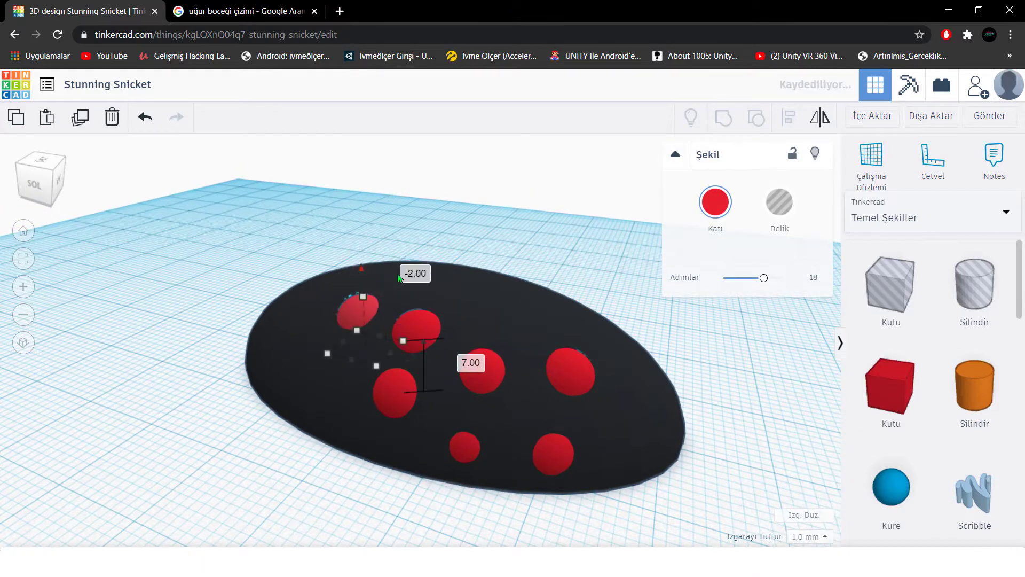
# Step: Copy a red spot to the front tip of the dome near its lower edge
pyautogui.click(488, 377)
pyautogui.keyDown('alt'); pyautogui.moveTo(492, 370); pyautogui.dragTo(619, 413); pyautogui.keyUp('alt')
pyautogui.moveTo(618, 363); pyautogui.dragTo(620, 462)
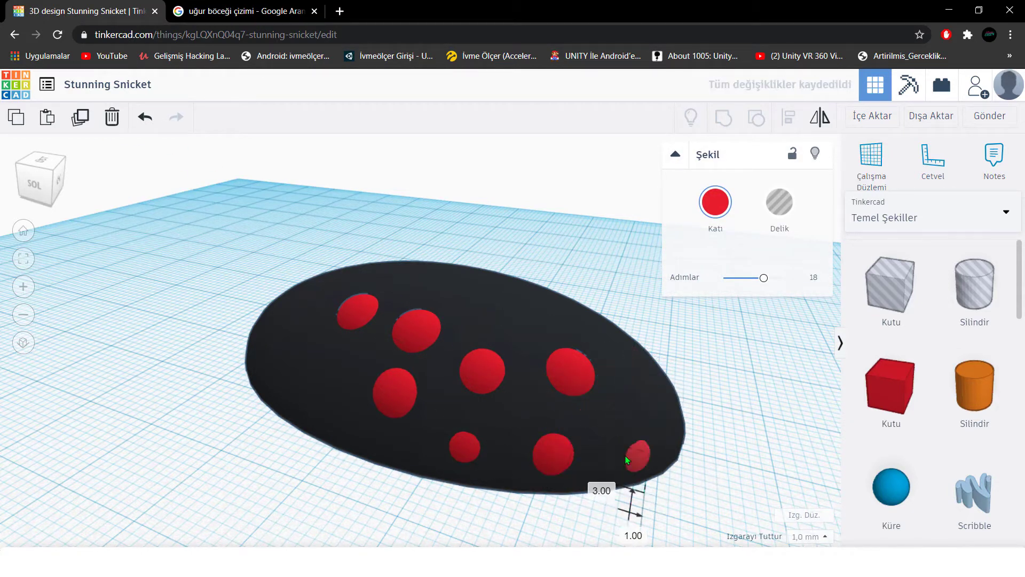
# Step: Duplicate the upper rear spot and embed the copy in the dome's side close to the bottom edge
pyautogui.moveTo(378, 426); pyautogui.dragTo(376, 319, button='right')
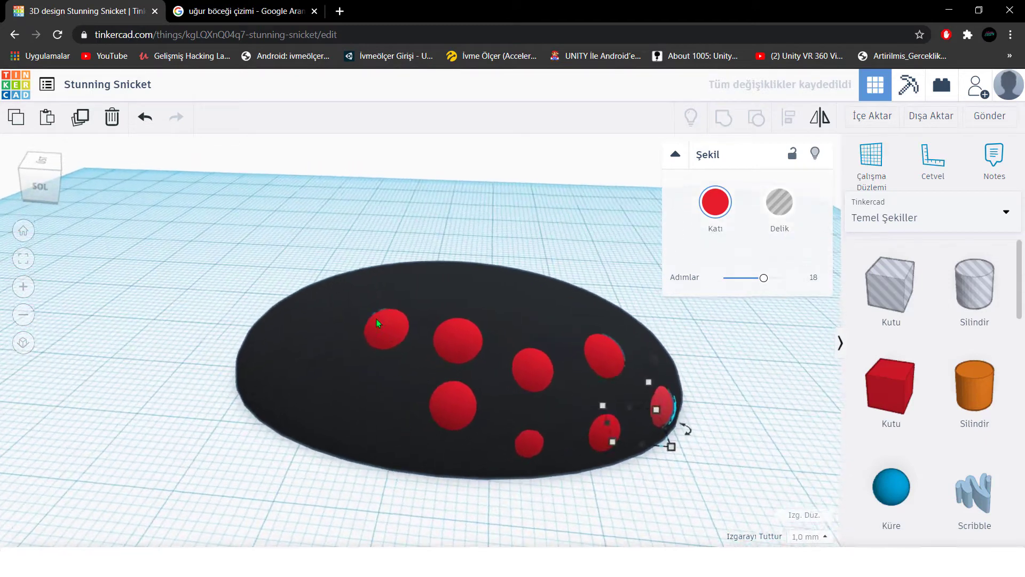
pyautogui.click(378, 322)
pyautogui.click(80, 118)
pyautogui.moveTo(392, 326); pyautogui.dragTo(389, 372)
pyautogui.moveTo(389, 445)
pyautogui.mouseDown()
pyautogui.moveTo(384, 431)
pyautogui.moveTo(385, 444)
pyautogui.mouseUp()
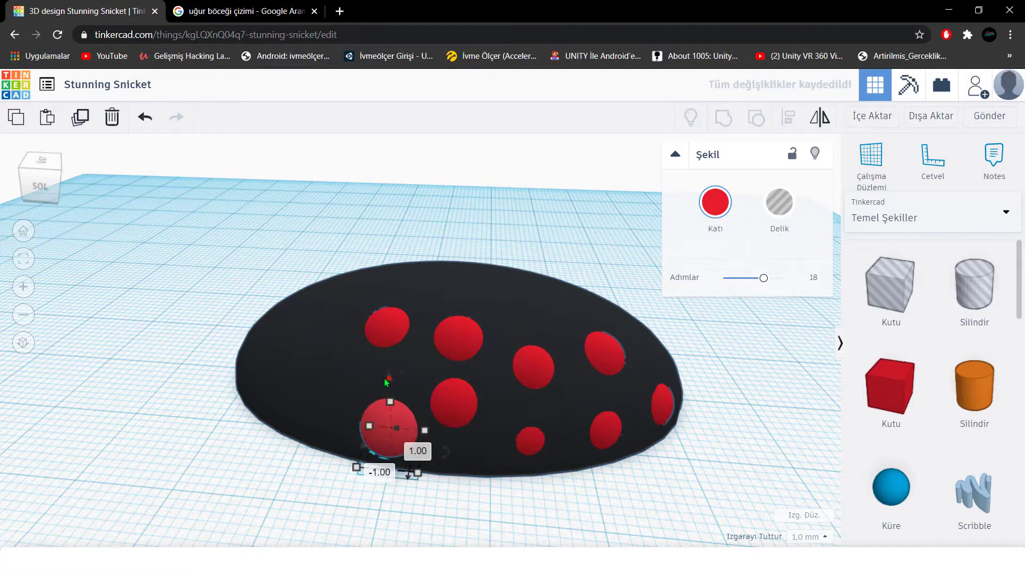
pyautogui.moveTo(387, 380); pyautogui.dragTo(386, 392)
pyautogui.moveTo(391, 445); pyautogui.dragTo(390, 442)
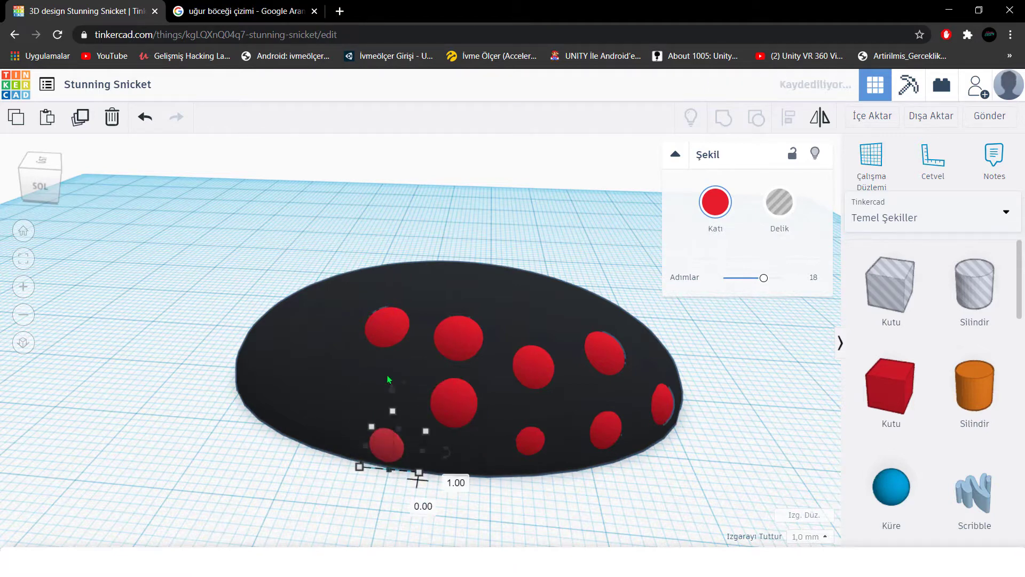
# Step: Duplicate the new lower-edge spot and fit the copy into the gap directly above it
pyautogui.click(77, 129)
pyautogui.moveTo(394, 499); pyautogui.dragTo(391, 405)
pyautogui.moveTo(391, 359); pyautogui.dragTo(389, 344)
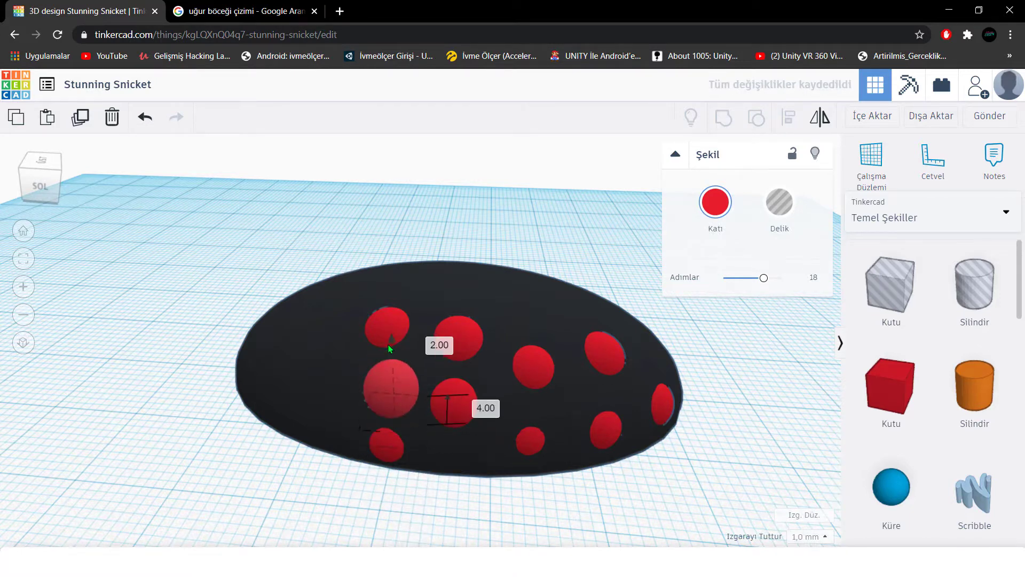
pyautogui.moveTo(357, 414); pyautogui.dragTo(417, 418, button='right')
pyautogui.moveTo(427, 416); pyautogui.dragTo(408, 417)
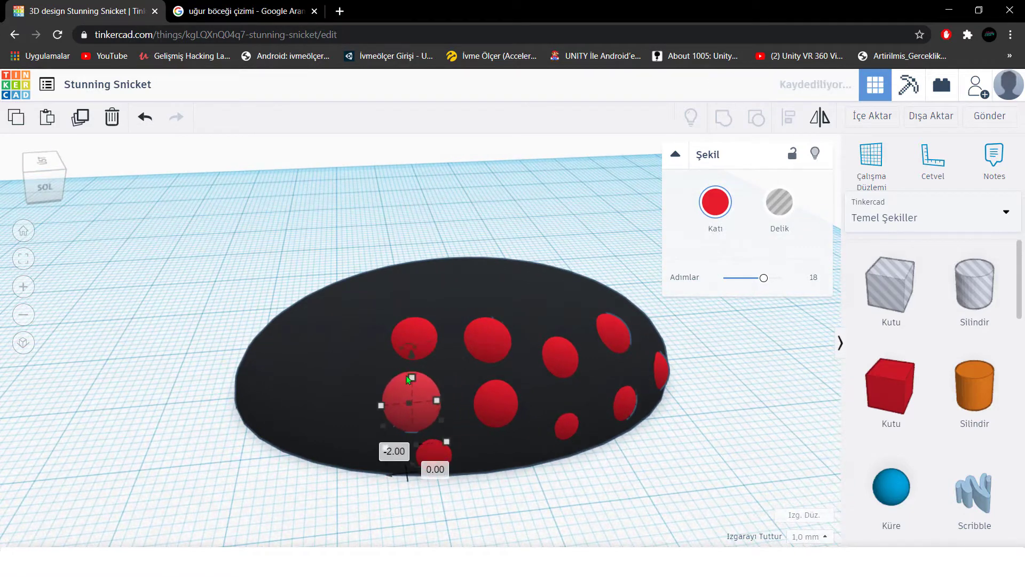
# Step: Add two more duplicated spots toward the dome's rear end, one high and one below it
pyautogui.click(79, 134)
pyautogui.moveTo(375, 342); pyautogui.dragTo(331, 390)
pyautogui.click(89, 134)
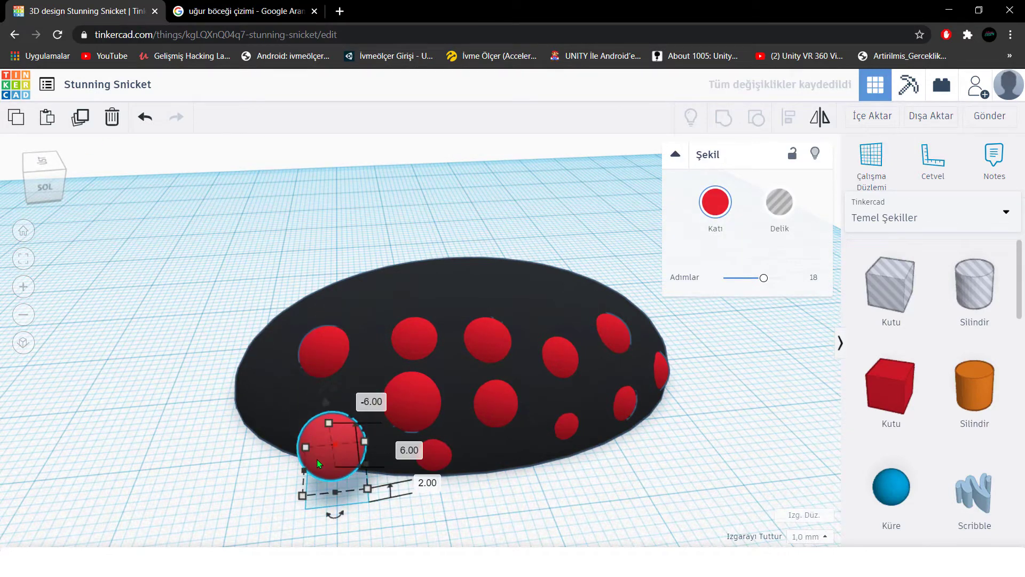
pyautogui.moveTo(317, 460); pyautogui.dragTo(333, 422)
pyautogui.moveTo(324, 413); pyautogui.dragTo(394, 407, button='right')
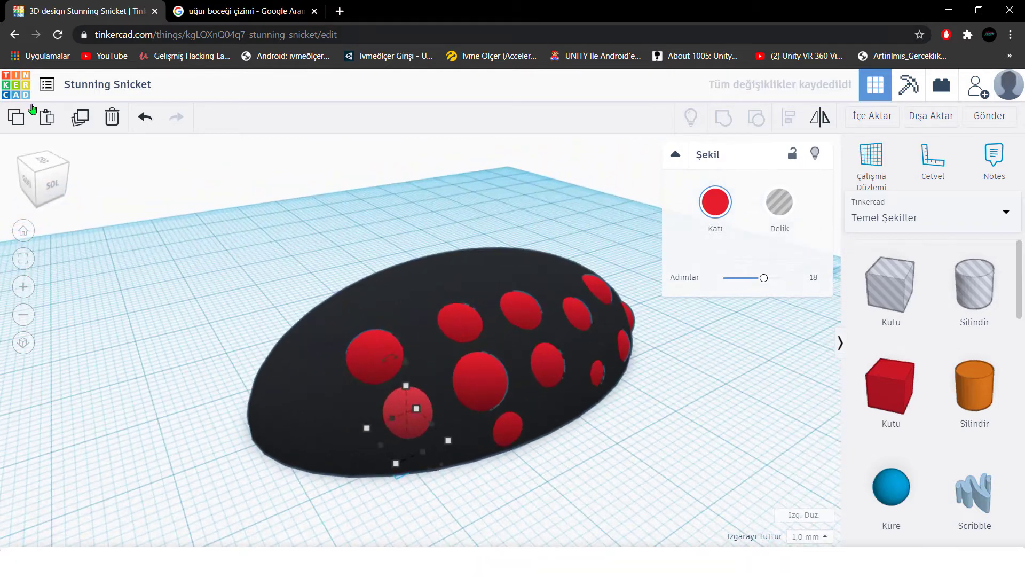
# Step: Duplicate the lower rear spot twice and embed the copies around the dome's back end
pyautogui.click(93, 140)
pyautogui.moveTo(408, 414); pyautogui.dragTo(334, 424)
pyautogui.moveTo(329, 368); pyautogui.dragTo(330, 392)
pyautogui.click(80, 118)
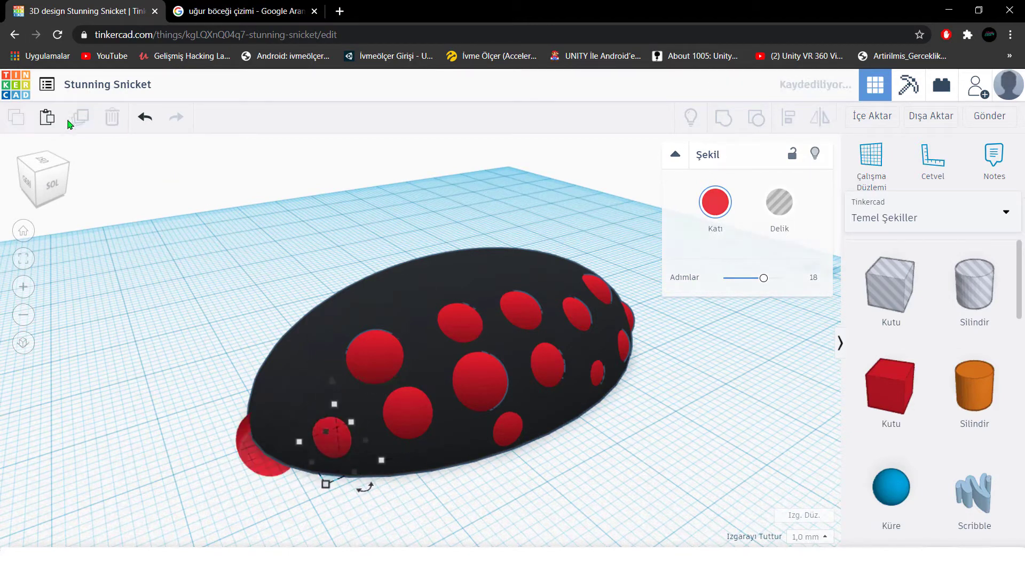
pyautogui.moveTo(263, 446); pyautogui.dragTo(299, 372)
# Step: Duplicate the front spot of the second row and place the copy beside it toward the dome's front tip
pyautogui.moveTo(299, 373); pyautogui.dragTo(475, 361, button='right')
pyautogui.click(475, 361)
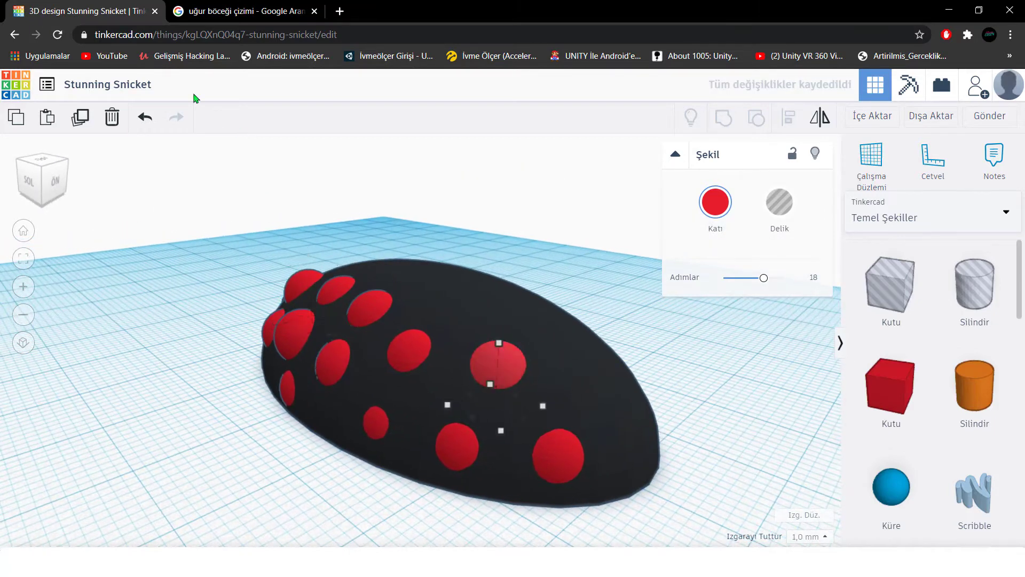
pyautogui.click(80, 118)
pyautogui.moveTo(549, 380); pyautogui.dragTo(564, 333)
pyautogui.moveTo(656, 419); pyautogui.dragTo(622, 427, button='right')
# Step: Duplicate the front spot and sink the copy into the dome's upper side at the end of the top row
pyautogui.click(80, 119)
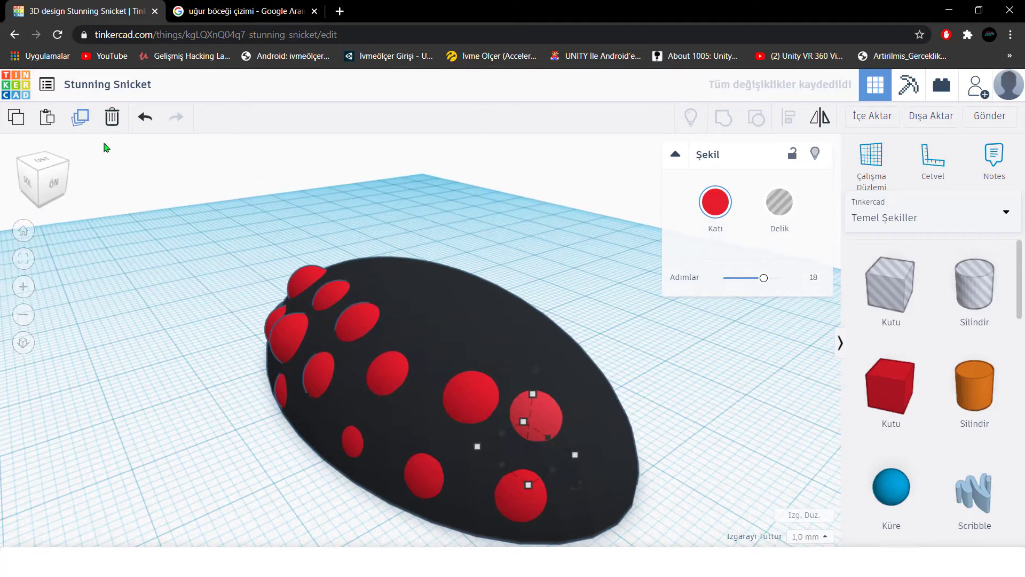
pyautogui.press('Up')
pyautogui.press('Up')
pyautogui.moveTo(499, 371); pyautogui.dragTo(419, 334)
pyautogui.moveTo(420, 297); pyautogui.dragTo(431, 321)
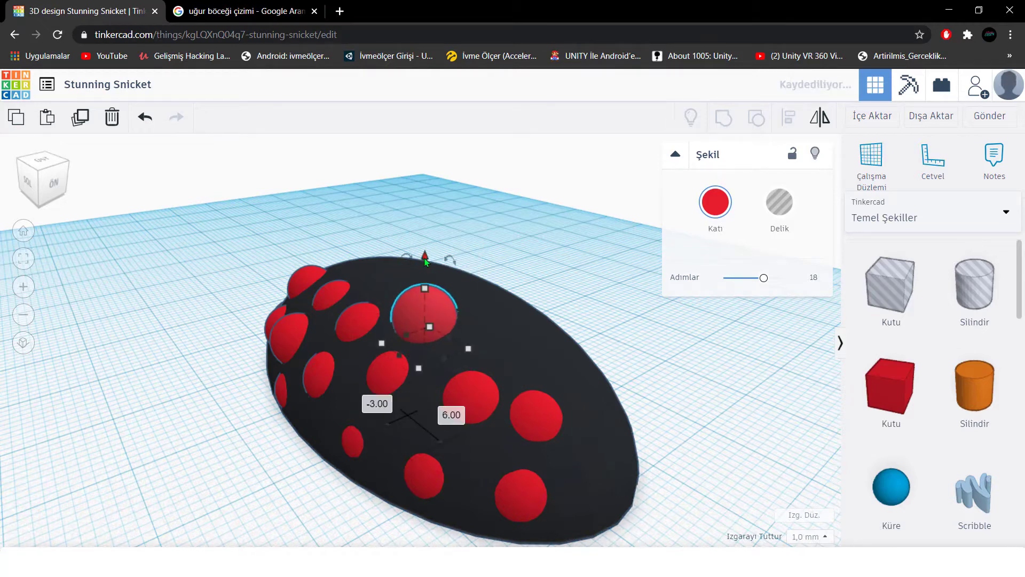
pyautogui.moveTo(425, 258); pyautogui.dragTo(421, 283)
# Step: Duplicate a lower front spot and fit the copy into the gap between the bottom and second rows
pyautogui.moveTo(428, 350); pyautogui.dragTo(473, 372, button='right')
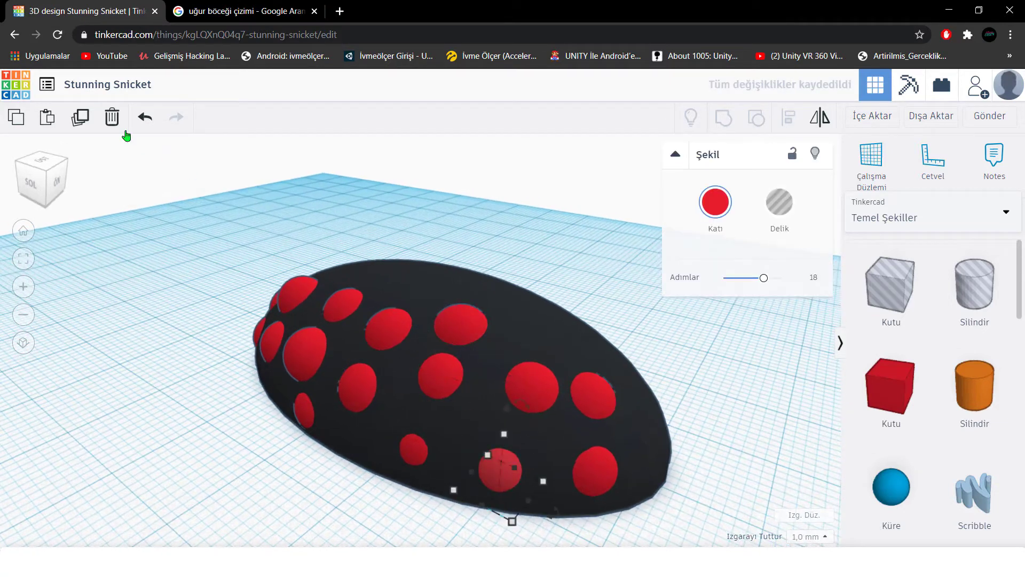
pyautogui.click(84, 120)
pyautogui.moveTo(483, 464); pyautogui.dragTo(452, 439)
pyautogui.moveTo(473, 382); pyautogui.dragTo(484, 410)
pyautogui.moveTo(479, 361); pyautogui.dragTo(480, 390)
# Step: Duplicate the spot again and embed the copy near the dome's bottom edge, in the middle of its side
pyautogui.moveTo(382, 470); pyautogui.dragTo(458, 444, button='right')
pyautogui.click(80, 117)
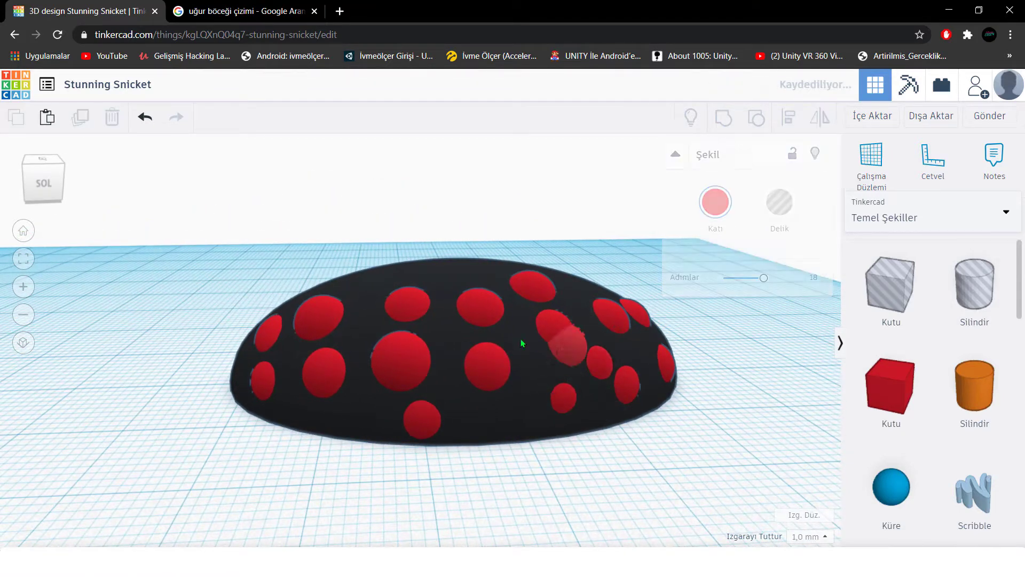
pyautogui.moveTo(553, 368); pyautogui.dragTo(512, 408)
pyautogui.moveTo(510, 343); pyautogui.dragTo(511, 378)
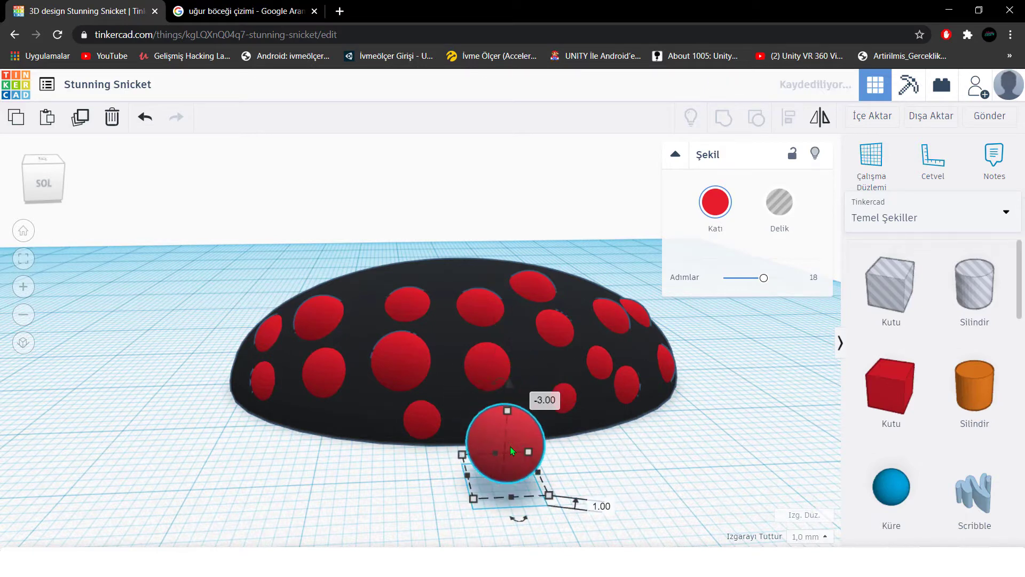
pyautogui.moveTo(511, 446); pyautogui.dragTo(497, 394)
pyautogui.moveTo(497, 338); pyautogui.dragTo(498, 356)
# Step: Fill the remaining gaps along the dome's lower edge and front tip with further red spots
pyautogui.moveTo(498, 355); pyautogui.dragTo(434, 420, button='right')
pyautogui.moveTo(434, 420); pyautogui.dragTo(412, 373)
pyautogui.moveTo(412, 373); pyautogui.dragTo(527, 479, button='right')
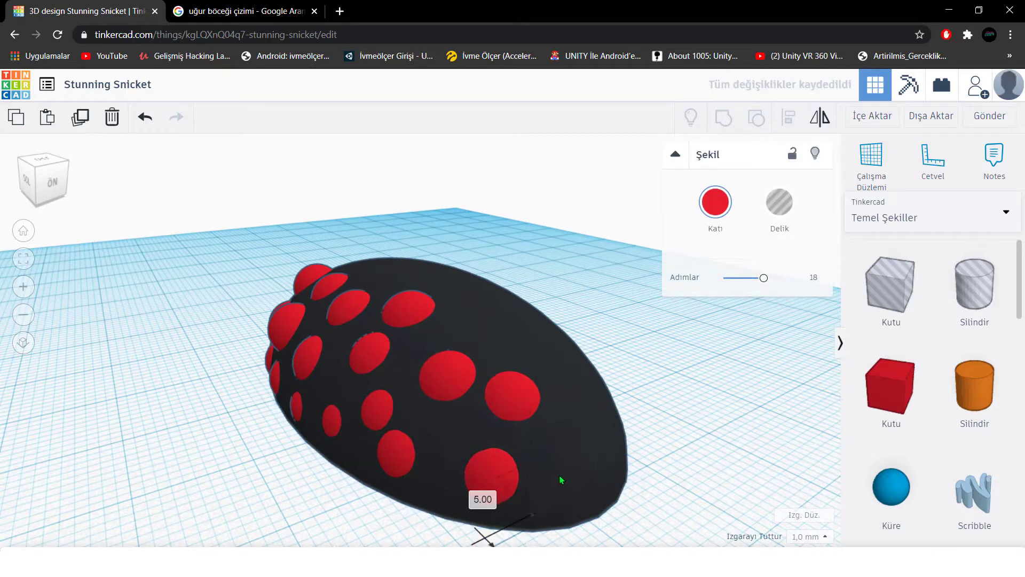
pyautogui.moveTo(553, 485); pyautogui.dragTo(527, 472)
pyautogui.moveTo(483, 475); pyautogui.dragTo(550, 499, button='right')
# Step: Group the black dome with all its red spots, keeping their separate colours
pyautogui.scroll(-6, 423, 445)
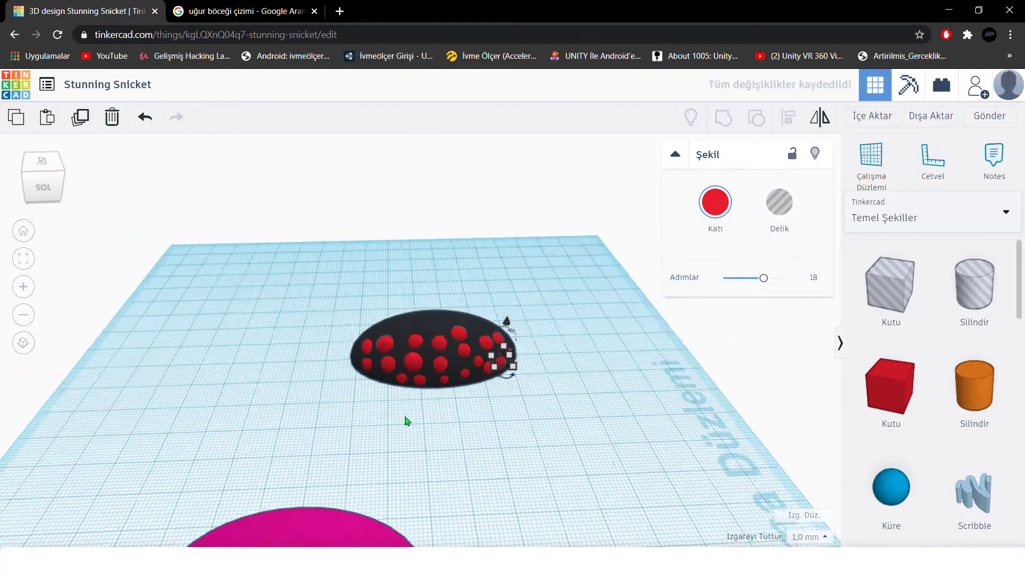
pyautogui.moveTo(512, 443); pyautogui.dragTo(439, 451, button='right')
pyautogui.moveTo(494, 443); pyautogui.dragTo(308, 268)
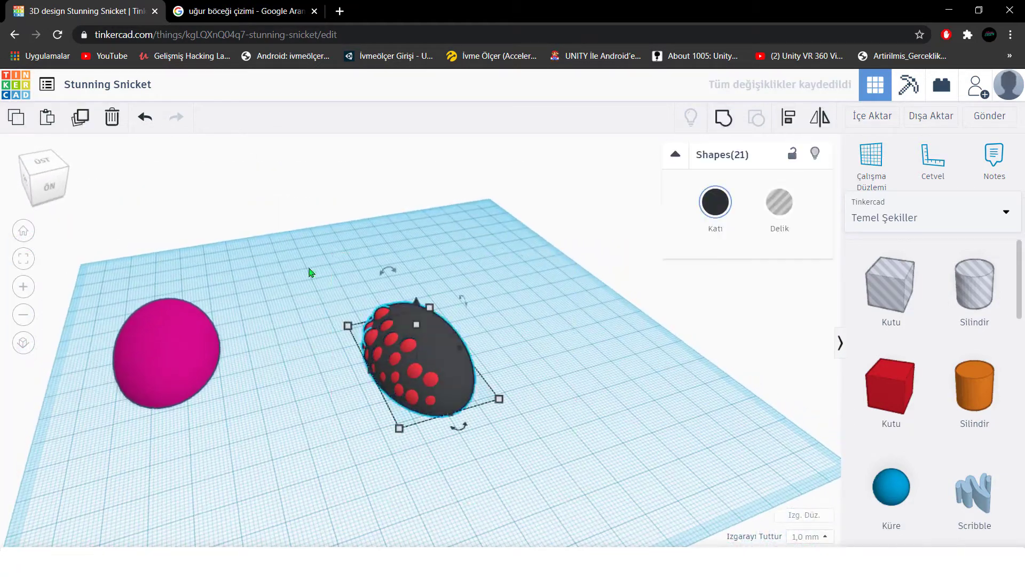
pyautogui.click(723, 118)
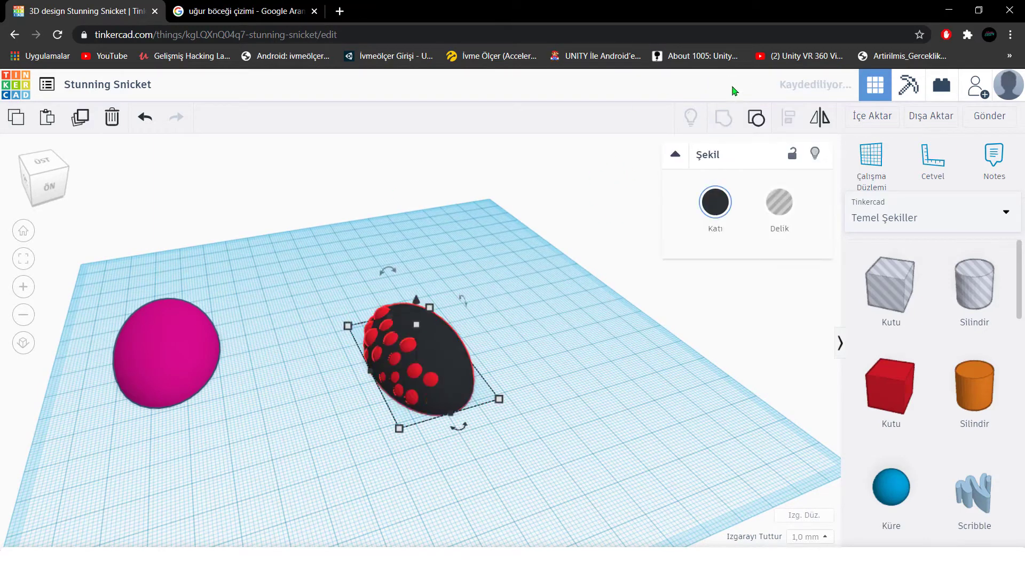
pyautogui.click(716, 202)
pyautogui.click(401, 428)
# Step: Turn the plain pink dome into a hole
pyautogui.moveTo(400, 428); pyautogui.dragTo(259, 411, button='right')
pyautogui.click(278, 409)
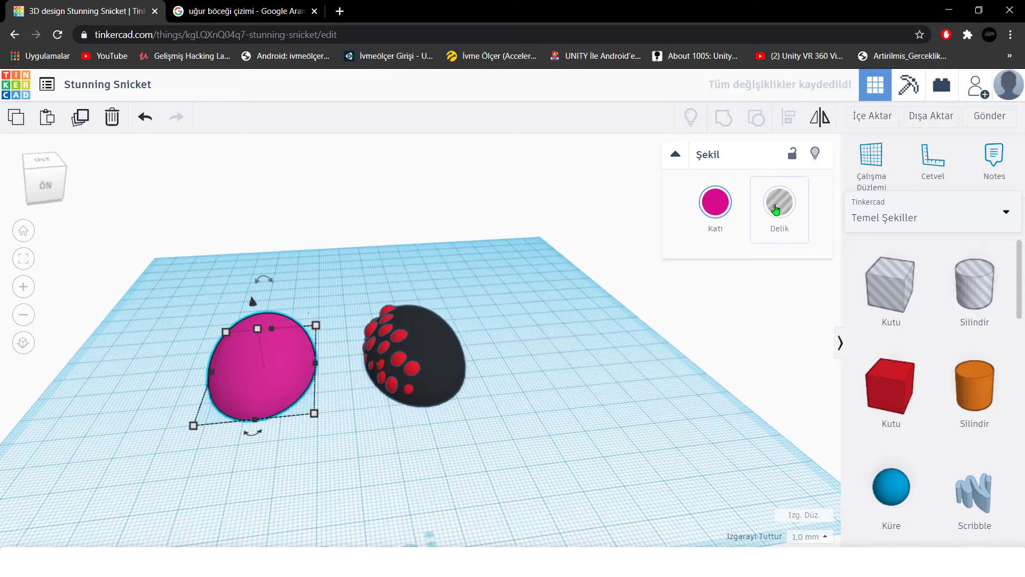
pyautogui.click(780, 202)
# Step: Place a solid duplicate of the hole dome 104 mm away, beyond the spotted body, and enlarge its base to 43.85 by 74 mm
pyautogui.click(80, 117)
pyautogui.moveTo(263, 394); pyautogui.dragTo(671, 303)
pyautogui.click(734, 205)
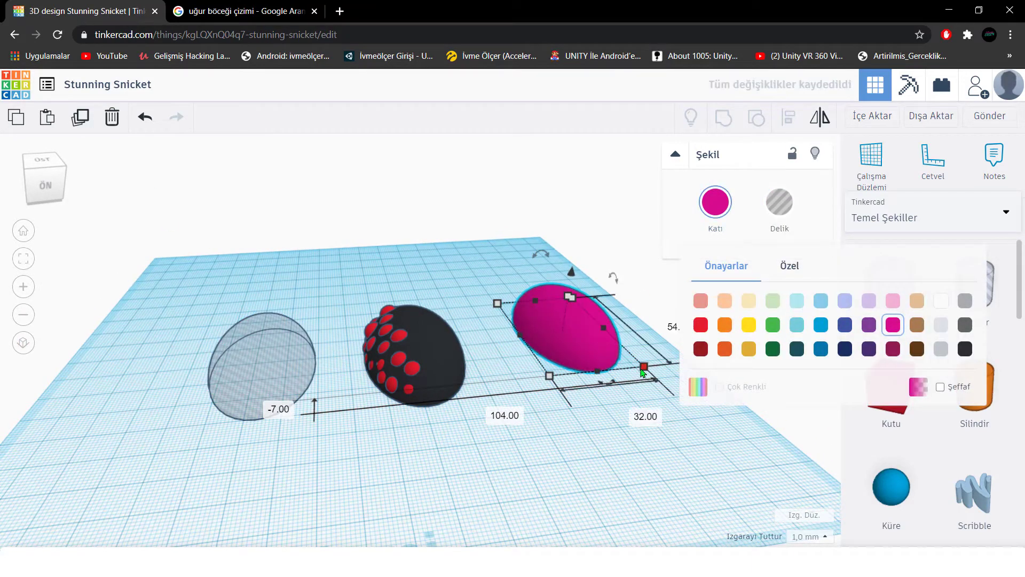
pyautogui.moveTo(642, 372); pyautogui.dragTo(719, 398)
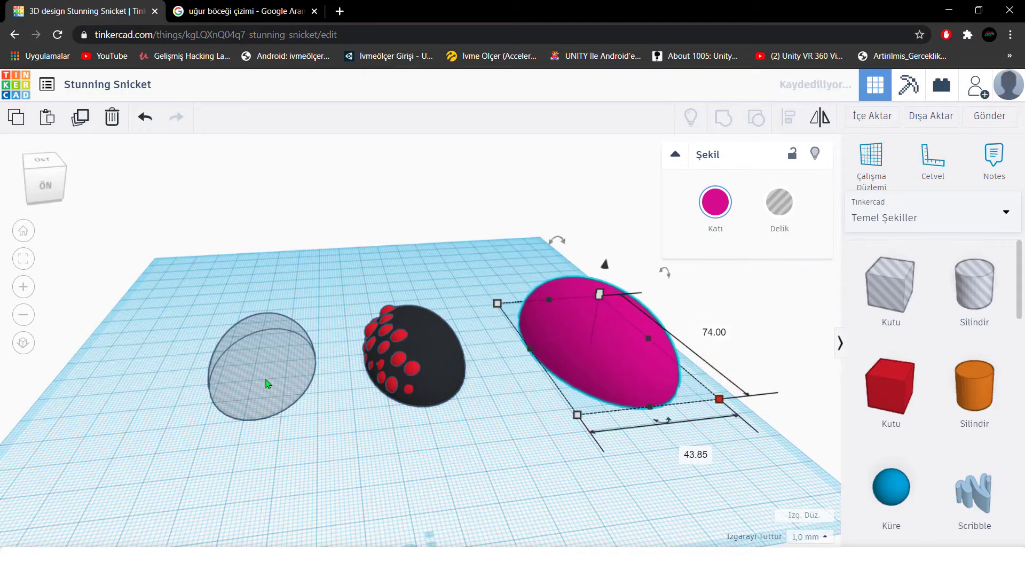
# Step: Move the hole dome inside the enlarged pink dome and centre-align the two along both horizontal directions
pyautogui.moveTo(267, 384); pyautogui.dragTo(635, 351)
pyautogui.keyDown('shift'); pyautogui.click(679, 373); pyautogui.keyUp('shift')
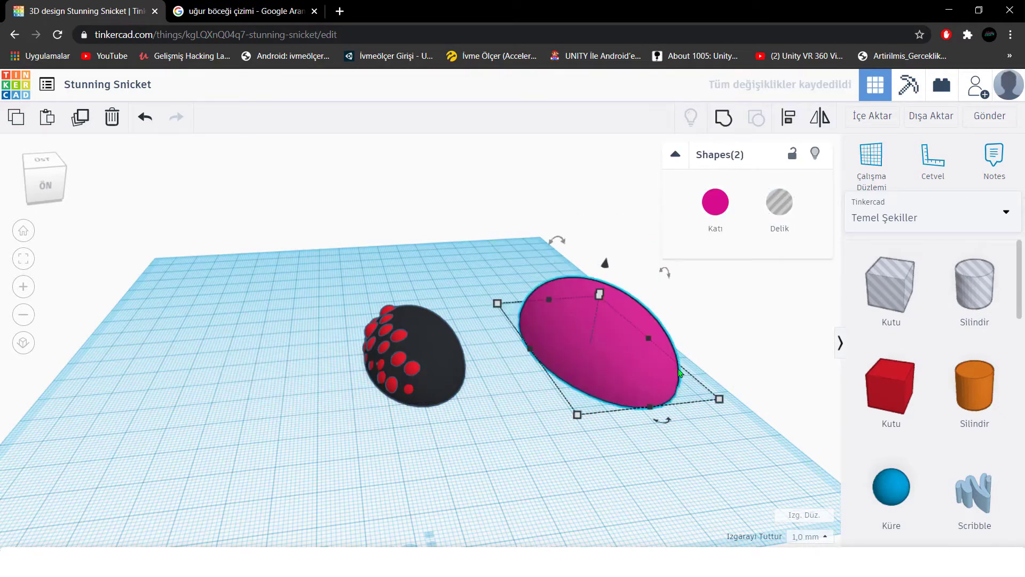
pyautogui.click(664, 421)
pyautogui.click(512, 351)
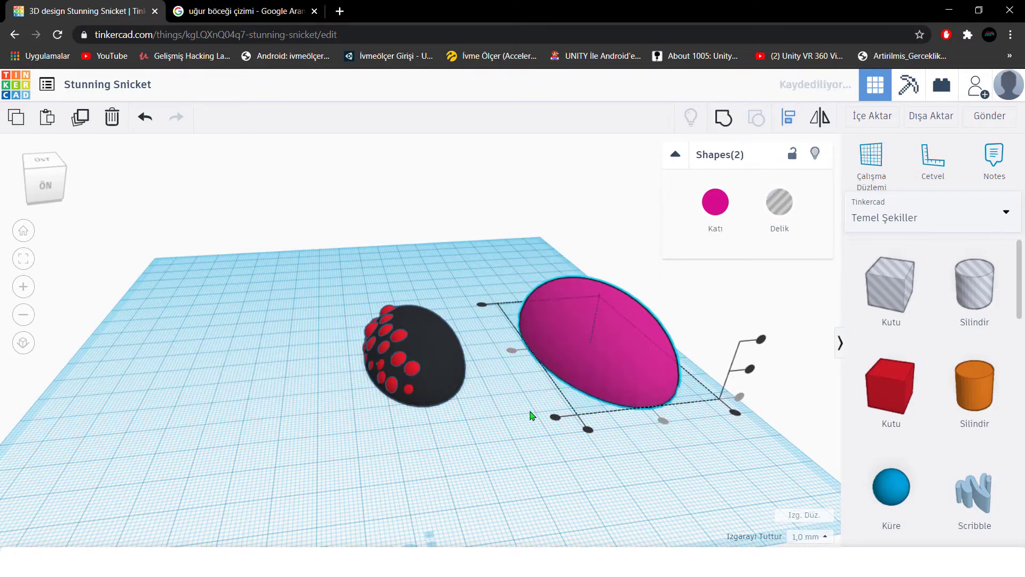
# Step: Group the hole dome with the enlarged pink dome to form a hollow shell
pyautogui.moveTo(677, 432); pyautogui.dragTo(483, 257)
pyautogui.click(728, 128)
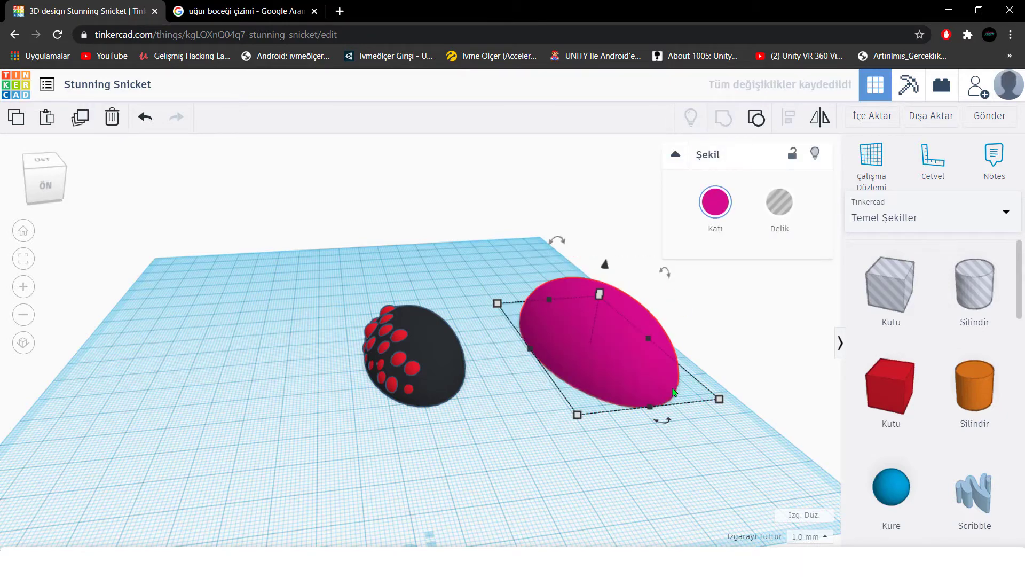
pyautogui.moveTo(604, 369); pyautogui.dragTo(577, 371, button='right')
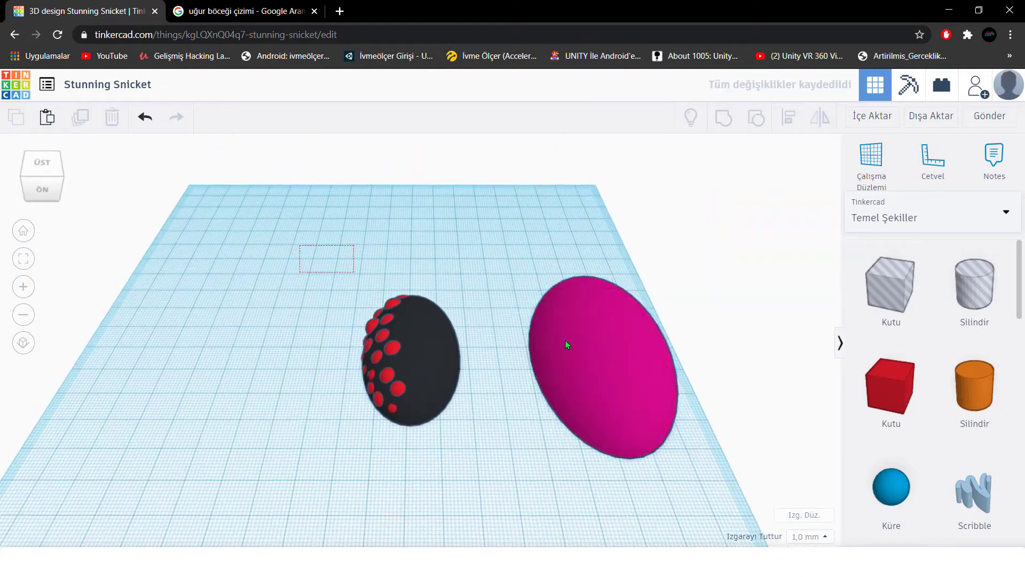
# Step: Centre-align the hollow pink shell and the spotted body along both horizontal directions
pyautogui.hotkey('ctrl', 'a')
pyautogui.click(784, 126)
pyautogui.click(533, 477)
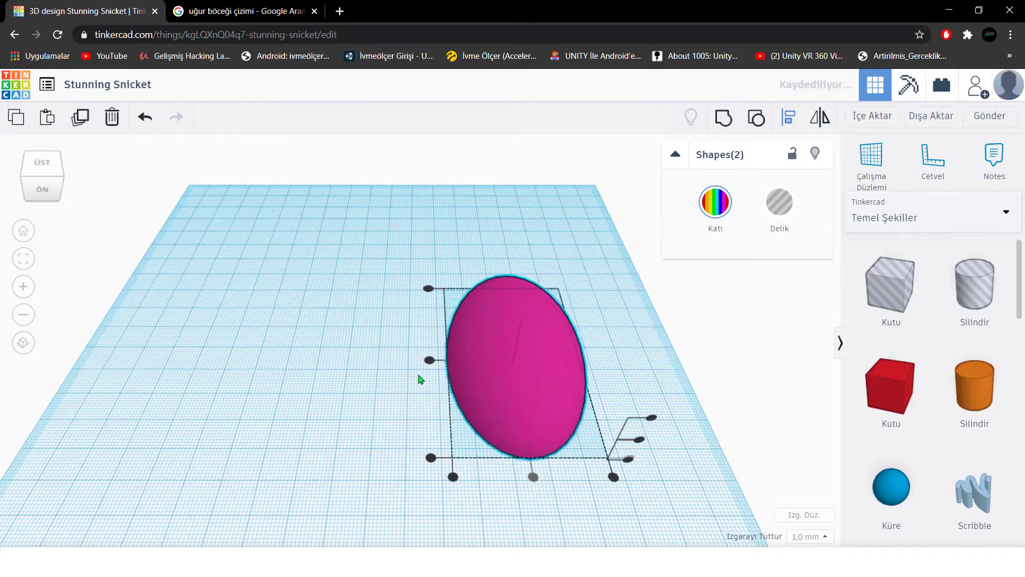
pyautogui.click(670, 338)
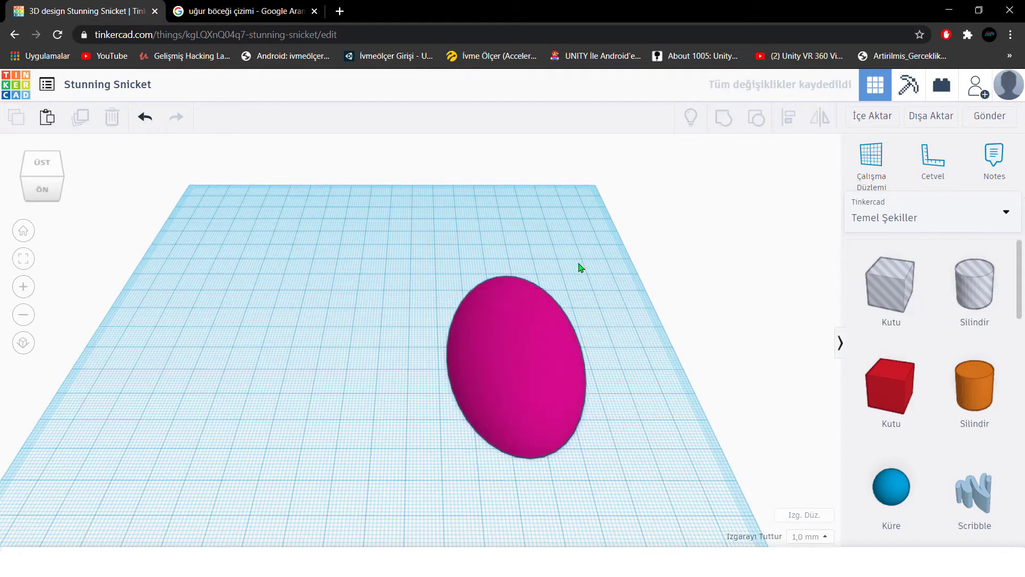
# Step: Turn the pink shell into a hole and group it with the spotted body to trim the protruding spots
pyautogui.moveTo(579, 267); pyautogui.dragTo(551, 344, button='right')
pyautogui.click(549, 344)
pyautogui.click(780, 202)
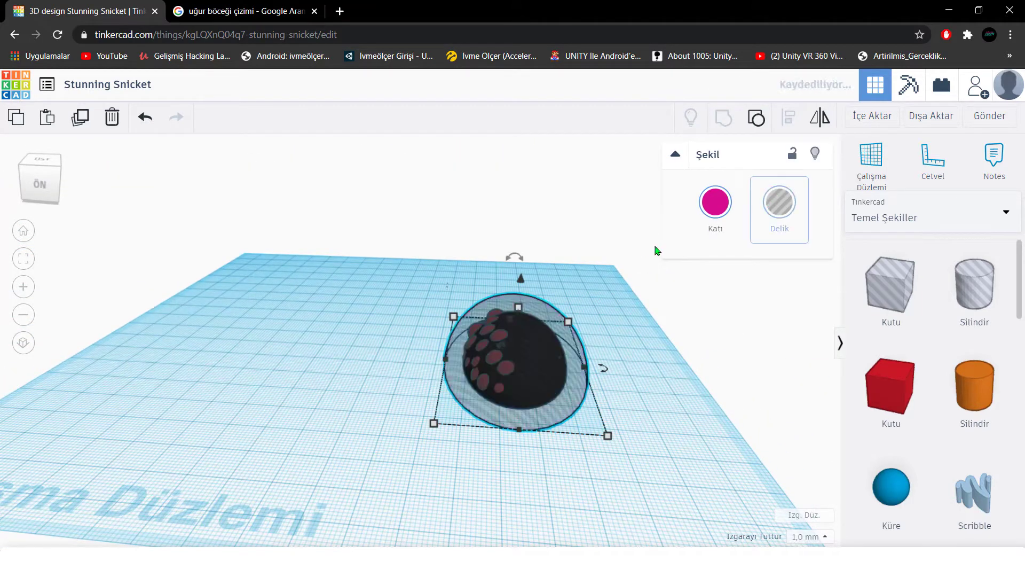
pyautogui.click(394, 286)
pyautogui.moveTo(393, 286); pyautogui.dragTo(614, 442)
pyautogui.click(723, 124)
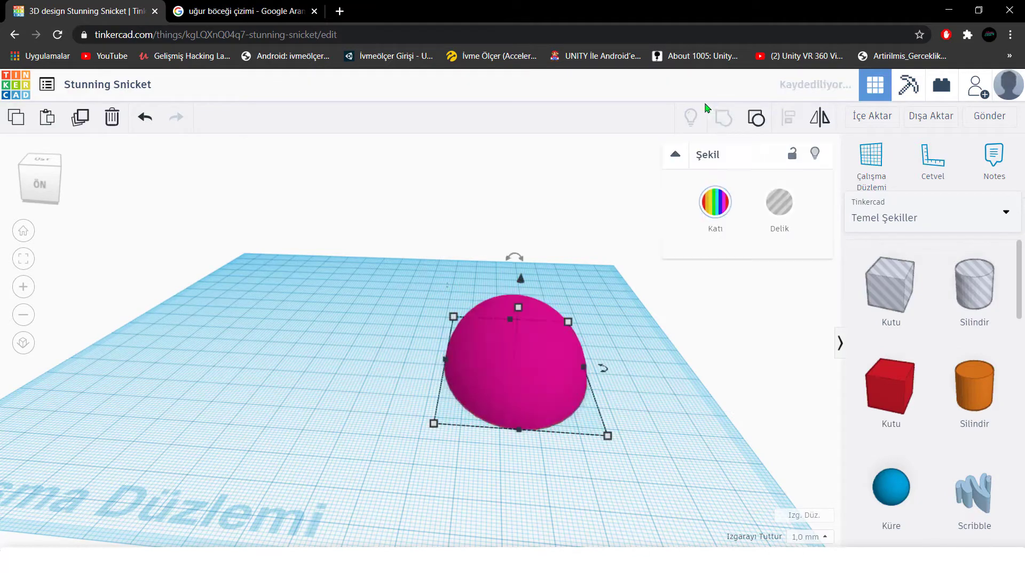
pyautogui.click(644, 344)
pyautogui.scroll(4, 535, 402)
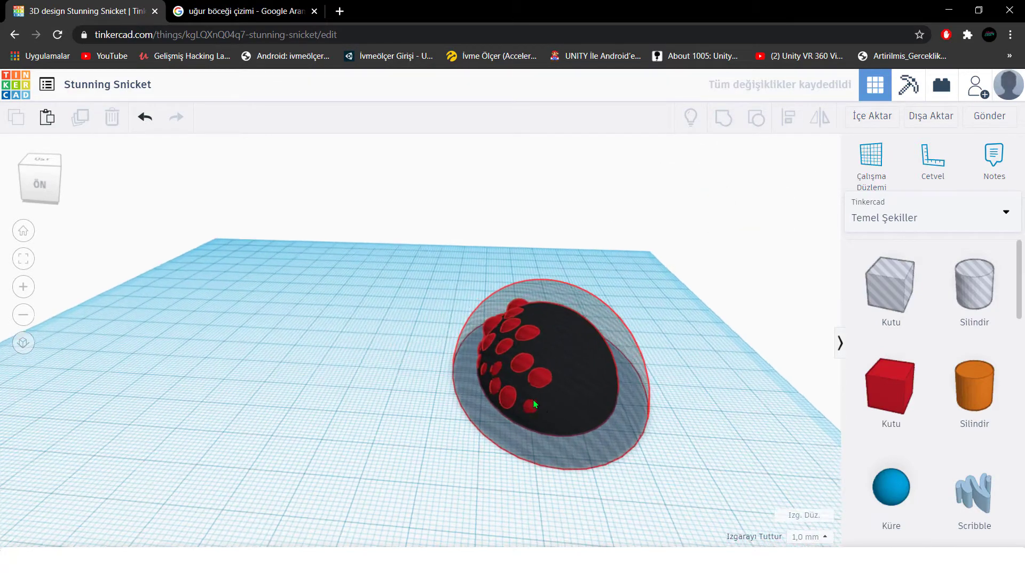
# Step: Place a hole box over one lengthwise half of the spotted body and stretch it past the body's end
pyautogui.moveTo(552, 383); pyautogui.dragTo(454, 355, button='middle')
pyautogui.moveTo(491, 403); pyautogui.dragTo(470, 377, button='right')
pyautogui.click(553, 448)
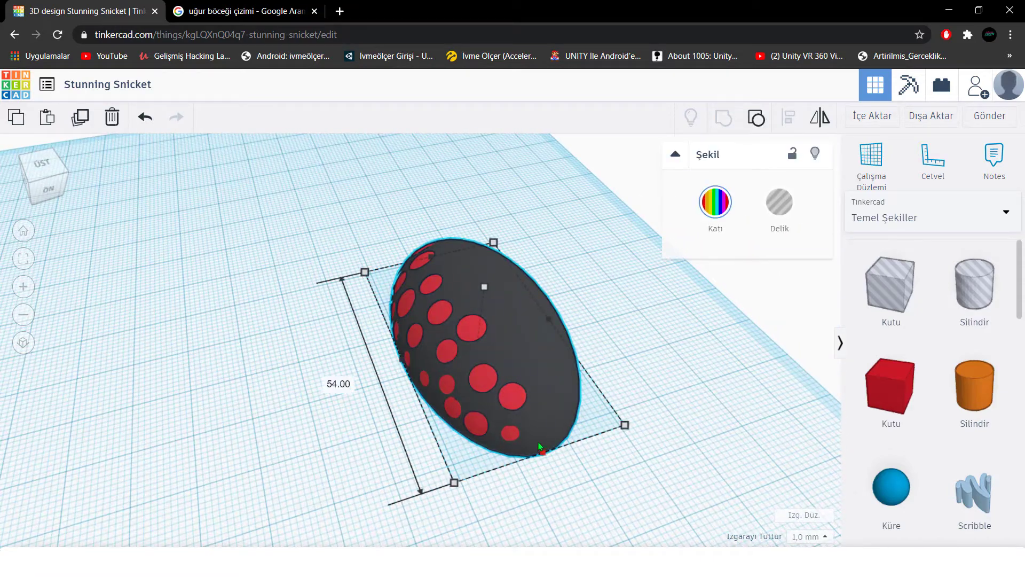
pyautogui.click(517, 442)
pyautogui.moveTo(517, 442); pyautogui.dragTo(587, 321, button='right')
pyautogui.click(507, 383)
pyautogui.moveTo(890, 288); pyautogui.dragTo(522, 331)
pyautogui.moveTo(465, 475); pyautogui.dragTo(417, 492)
# Step: Group the hole box with the spotted body to cut away the covered half
pyautogui.moveTo(416, 492); pyautogui.dragTo(377, 265, button='right')
pyautogui.keyDown('shift'); pyautogui.click(504, 358); pyautogui.keyUp('shift')
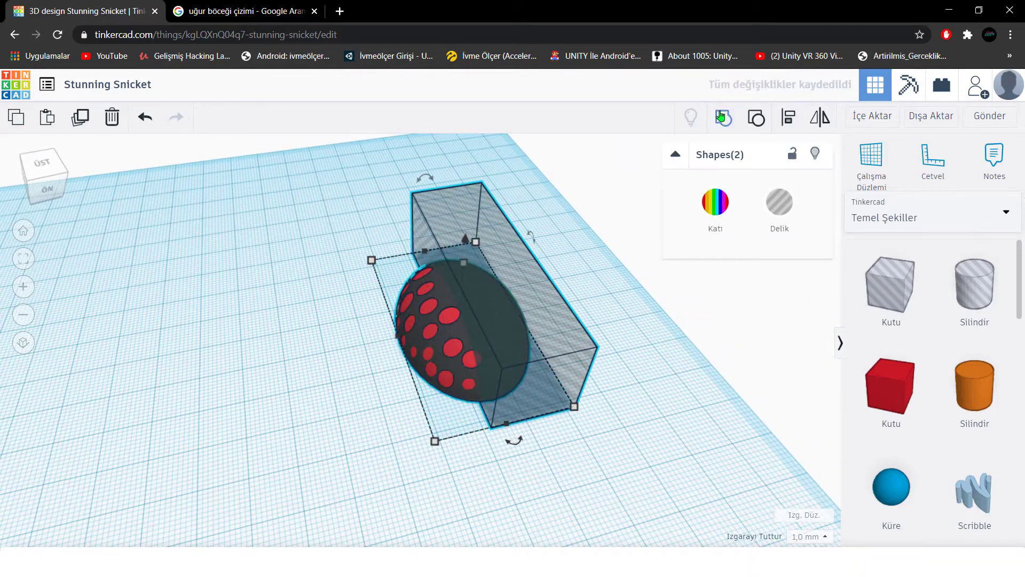
pyautogui.click(721, 117)
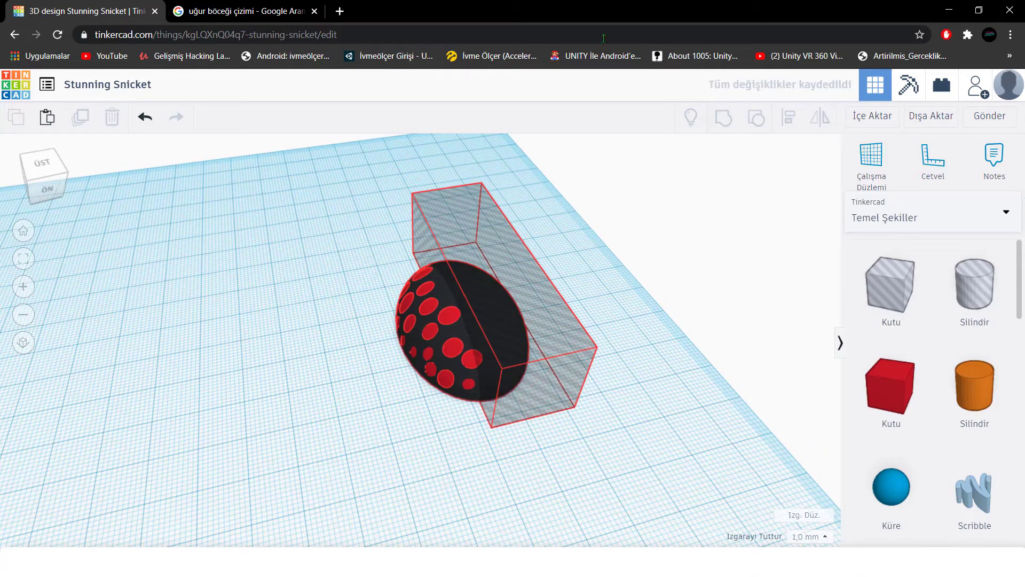
# Step: Move the remaining half by -23 and -5.59 mm, and place a sideways-mirrored duplicate beside its flat face
pyautogui.moveTo(421, 353); pyautogui.dragTo(359, 393, button='right')
pyautogui.moveTo(441, 331); pyautogui.dragTo(343, 332)
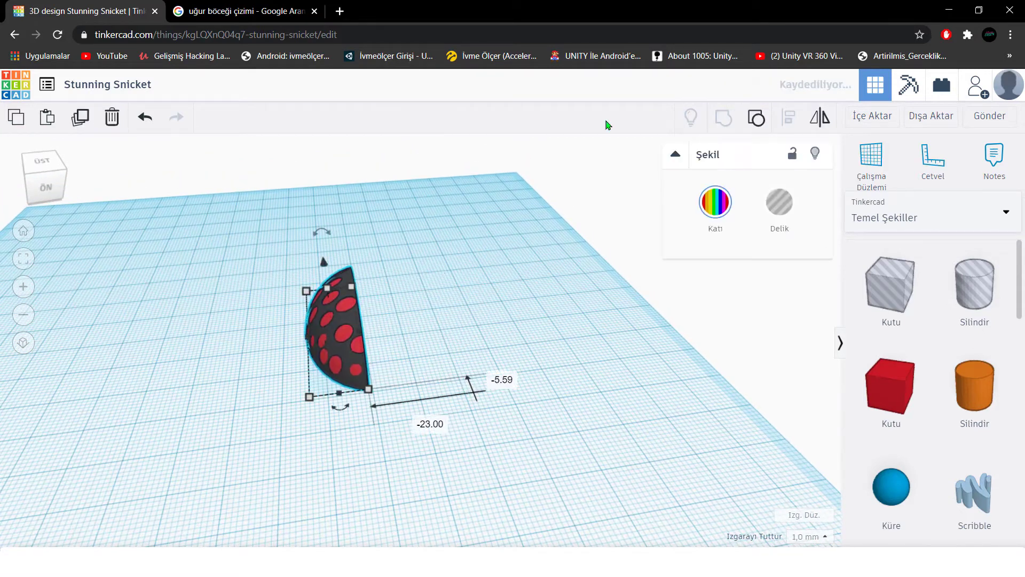
pyautogui.click(79, 118)
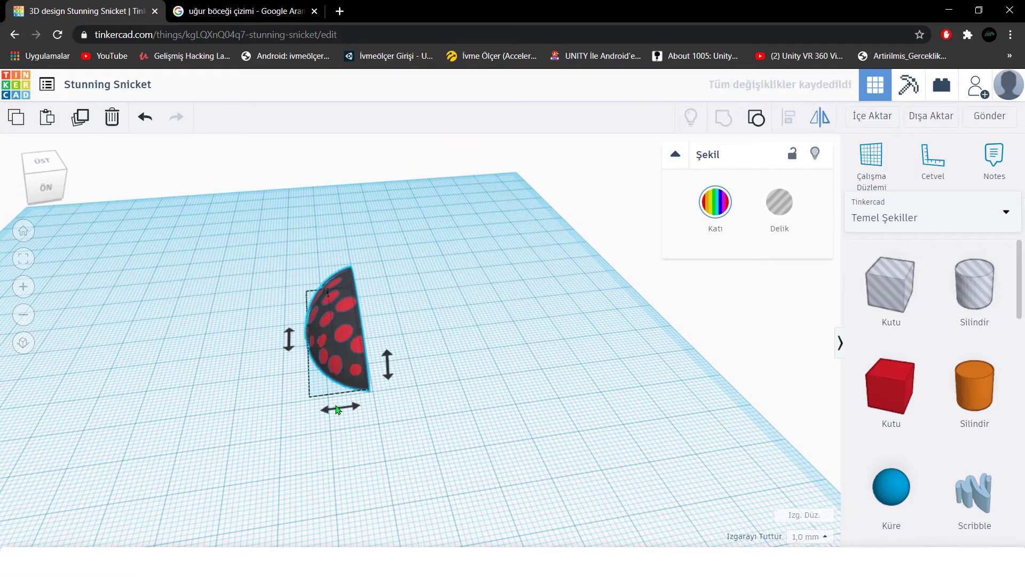
pyautogui.click(338, 408)
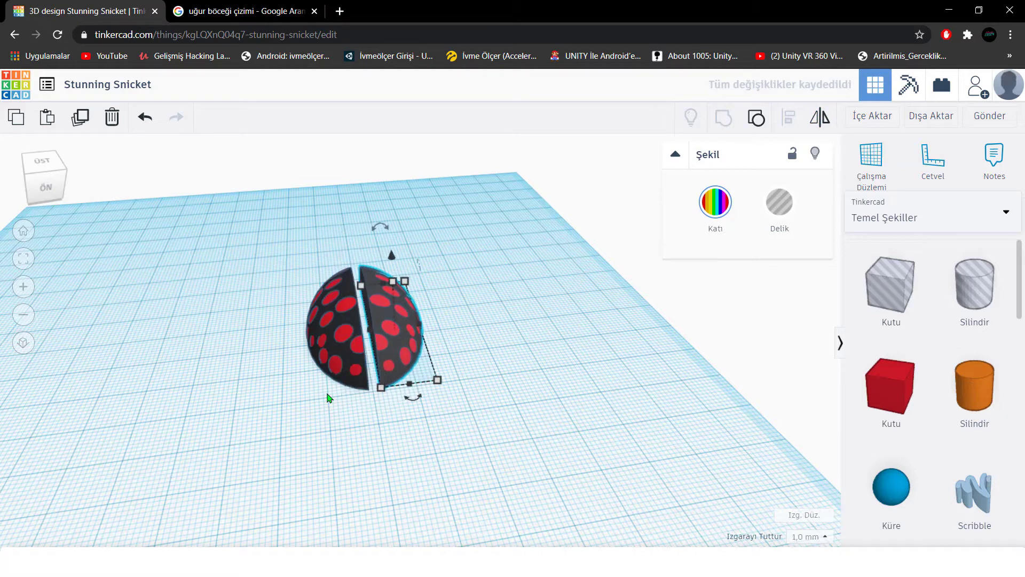
pyautogui.press('Right')
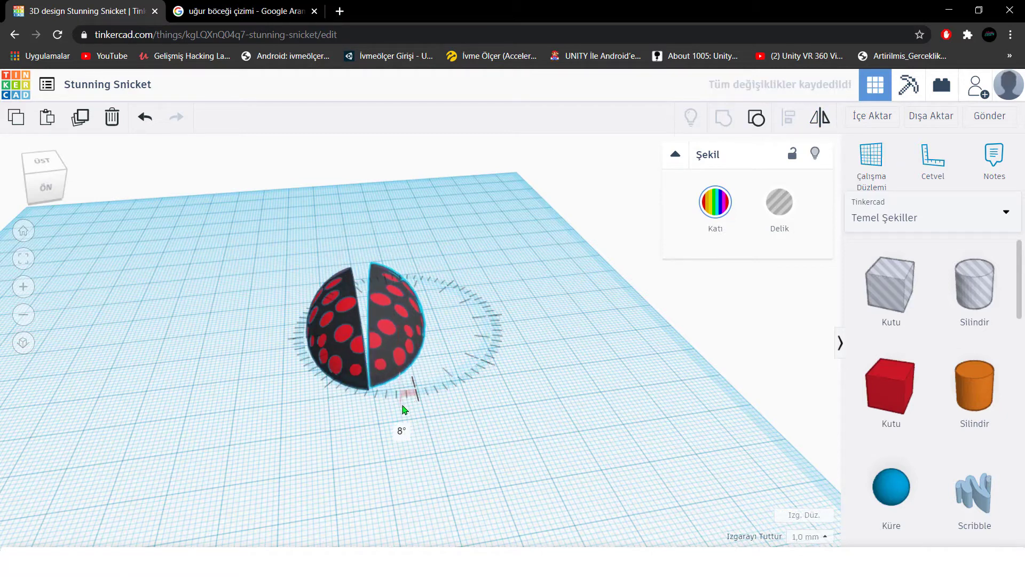
# Step: Rotate the two spotted halves about 5° in opposite directions so they open like wings toward the rear
pyautogui.moveTo(416, 391); pyautogui.dragTo(408, 401)
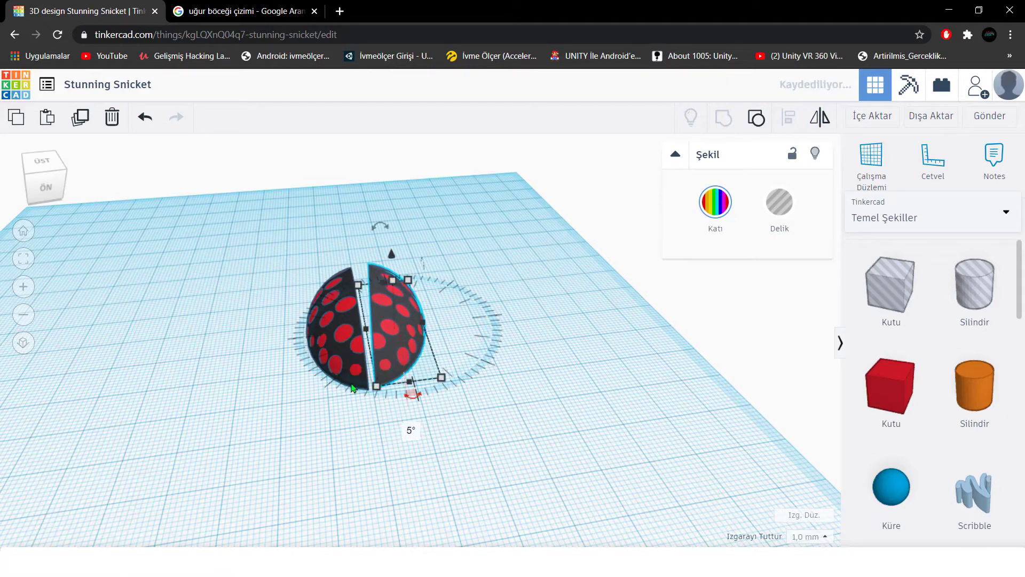
pyautogui.click(352, 388)
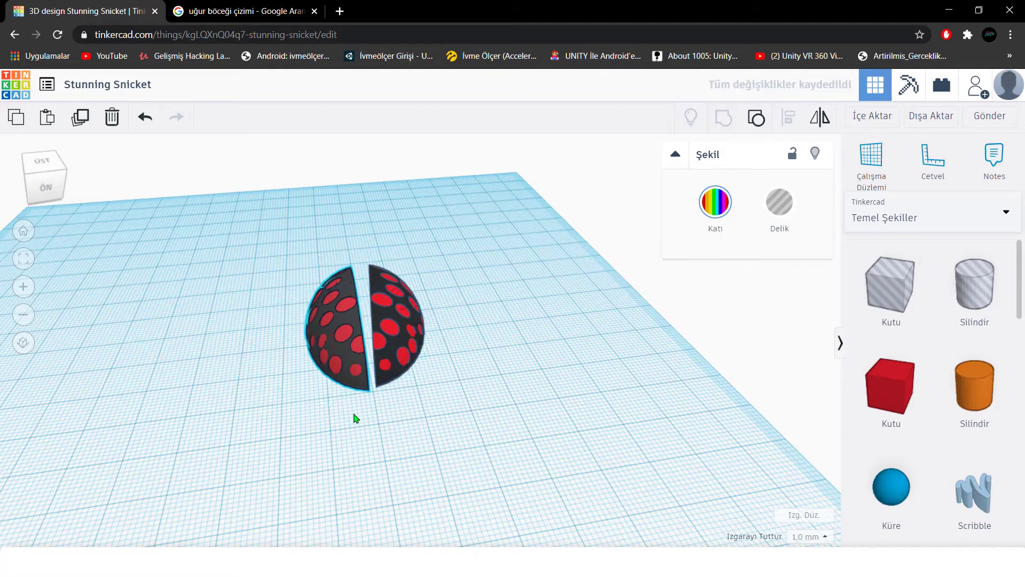
pyautogui.moveTo(346, 415); pyautogui.dragTo(357, 424)
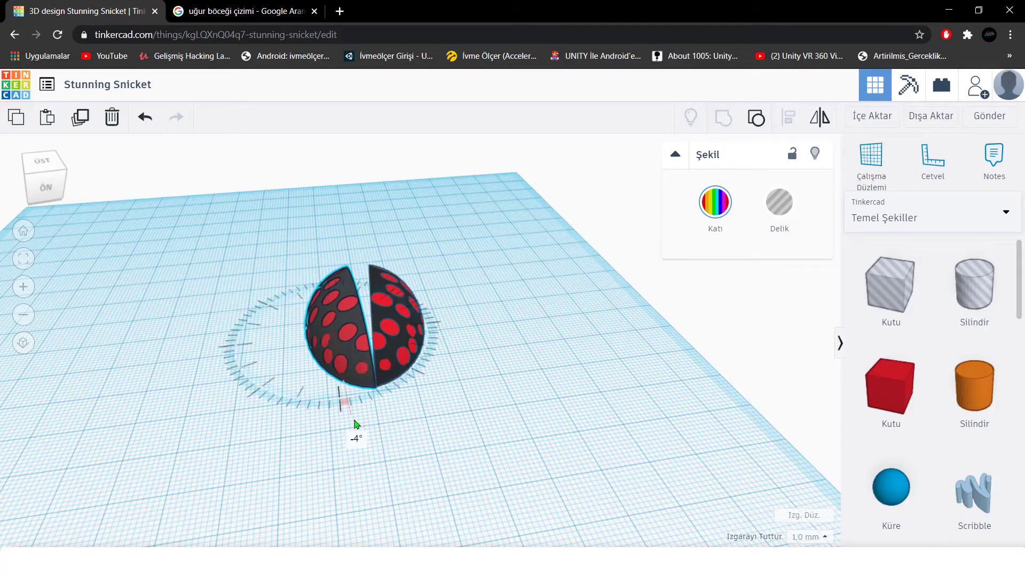
pyautogui.click(378, 424)
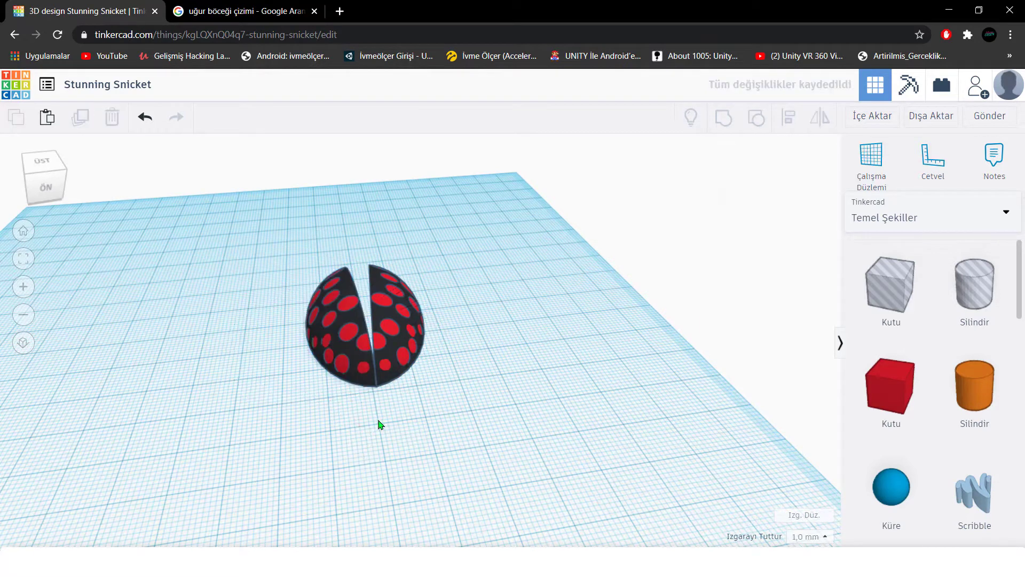
# Step: Place a half sphere beneath the two wings and size it to 21 by 36 mm with a height of 13 mm
pyautogui.moveTo(378, 423); pyautogui.dragTo(411, 446, button='right')
pyautogui.scroll(-5, 906, 354)
pyautogui.scroll(-8, 908, 356)
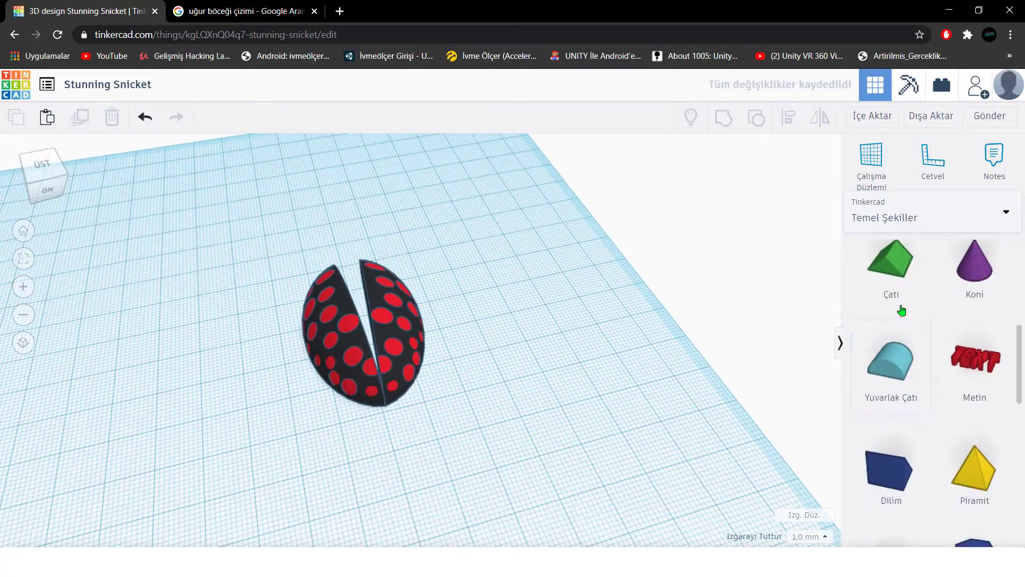
pyautogui.scroll(5, 897, 418)
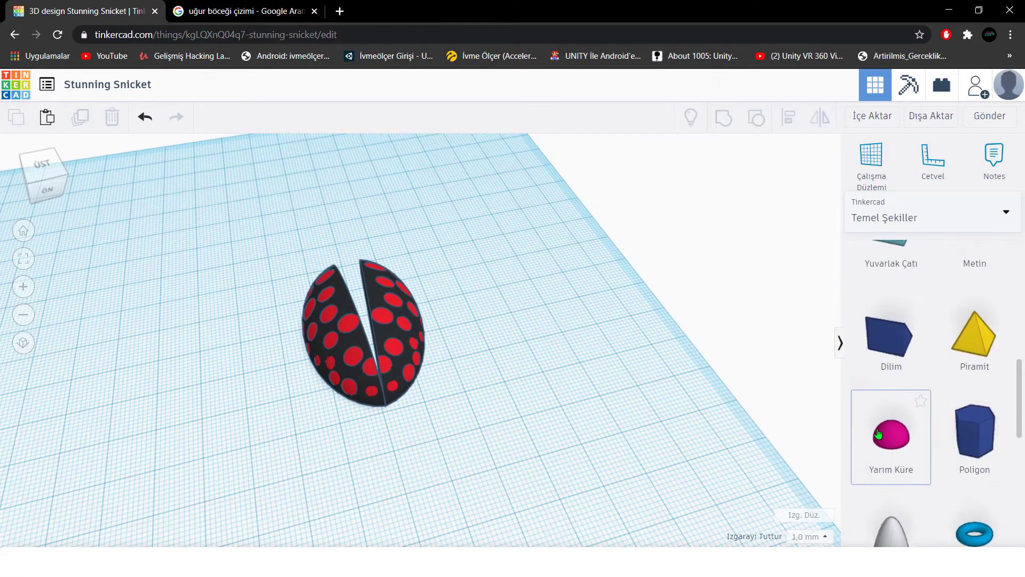
pyautogui.moveTo(891, 435); pyautogui.dragTo(361, 313)
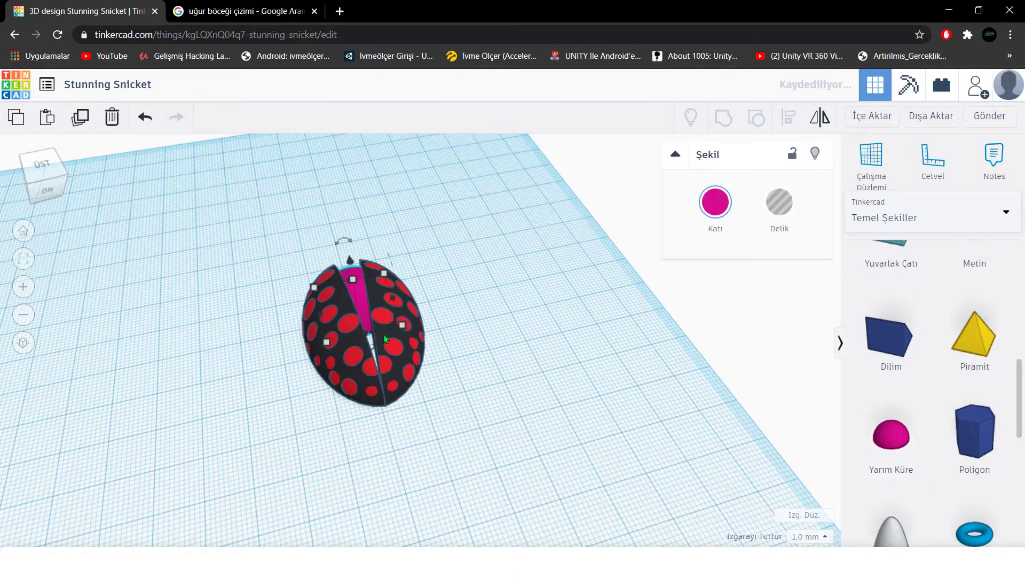
pyautogui.moveTo(410, 340); pyautogui.dragTo(431, 388)
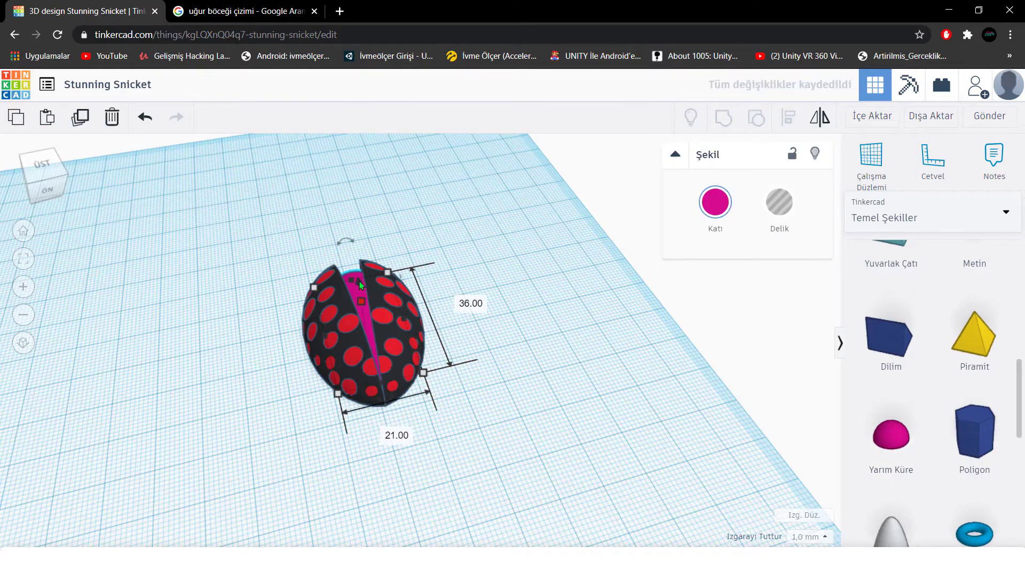
pyautogui.moveTo(360, 285); pyautogui.dragTo(360, 289)
# Step: Colour the half sphere beneath the wings black
pyautogui.click(715, 202)
pyautogui.click(914, 334)
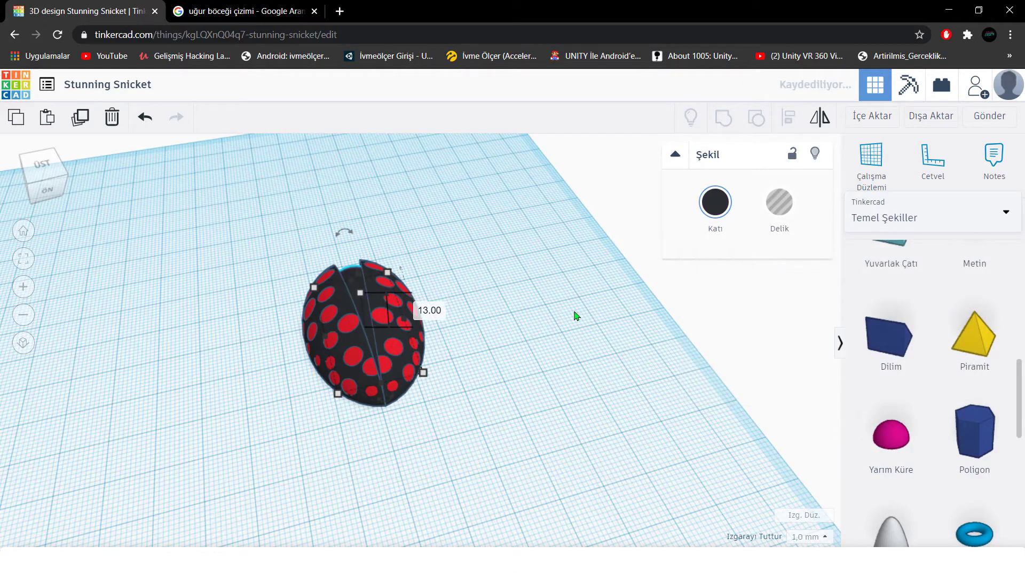
pyautogui.click(576, 315)
# Step: Group both wings with the black inner body, keeping their separate colours
pyautogui.moveTo(576, 315); pyautogui.dragTo(525, 269, button='right')
pyautogui.click(325, 383)
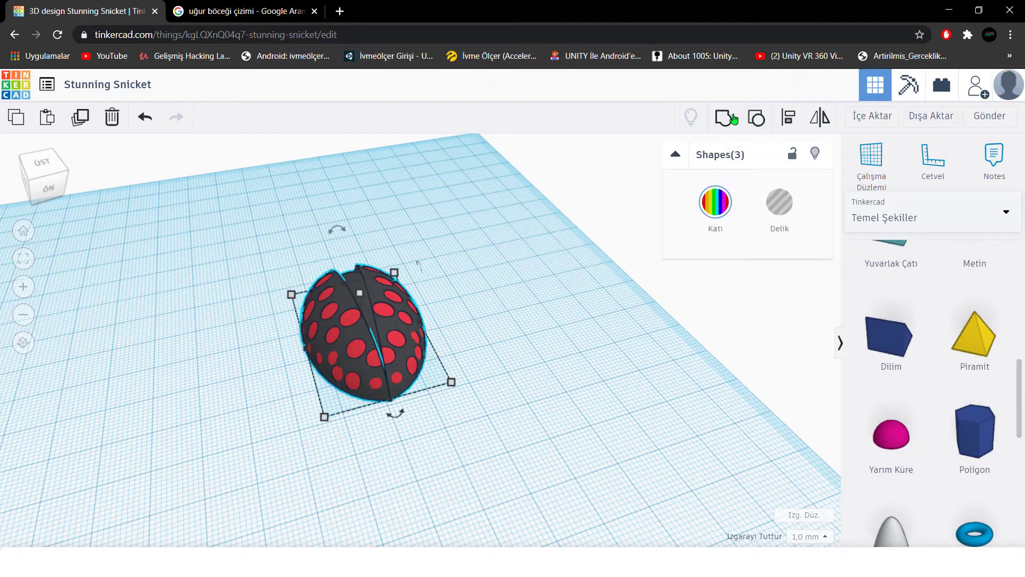
pyautogui.click(724, 118)
pyautogui.click(716, 206)
pyautogui.click(512, 300)
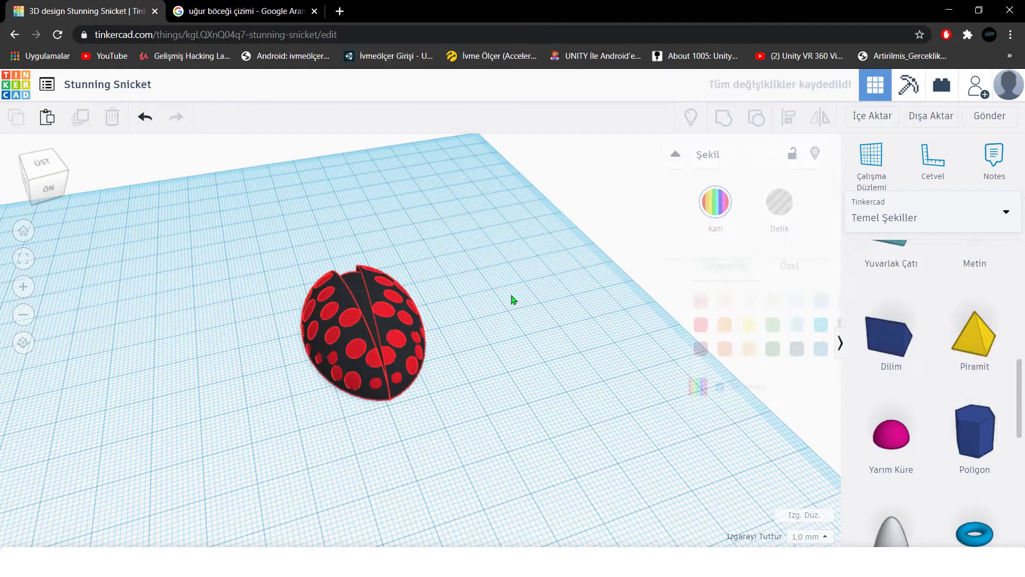
pyautogui.click(465, 286)
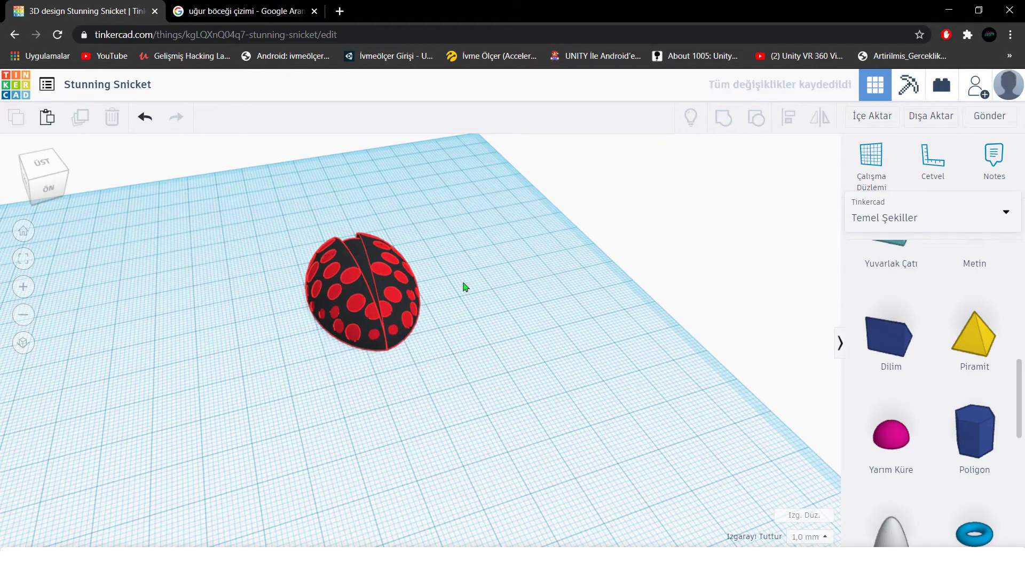
# Step: Place a half sphere at the front of the body as the head and shrink its base to 9 by 9 mm
pyautogui.moveTo(465, 286)
pyautogui.mouseDown(button='right')
pyautogui.moveTo(206, 252)
pyautogui.moveTo(472, 299)
pyautogui.mouseUp(button='right')
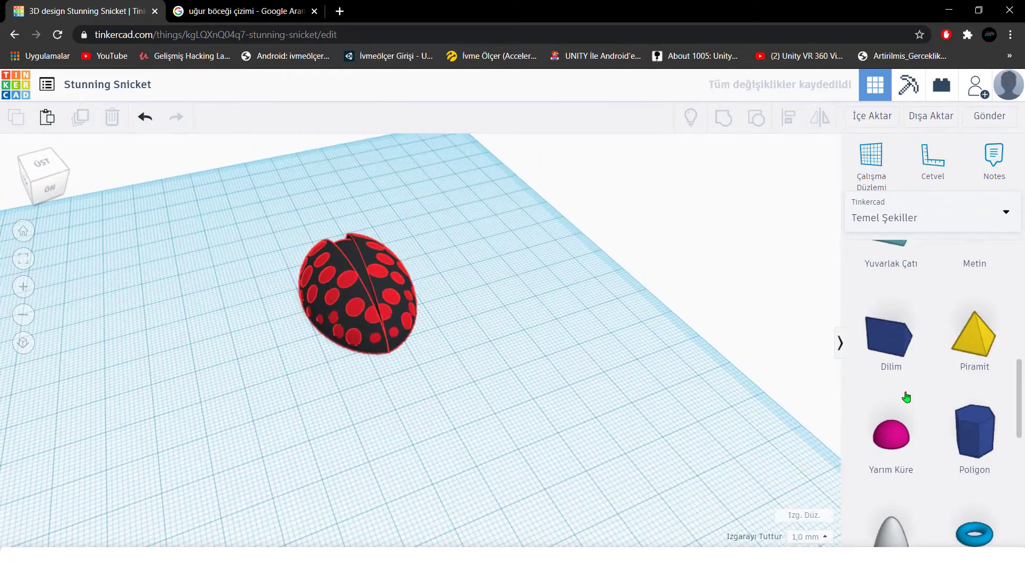
pyautogui.moveTo(479, 377); pyautogui.dragTo(442, 381)
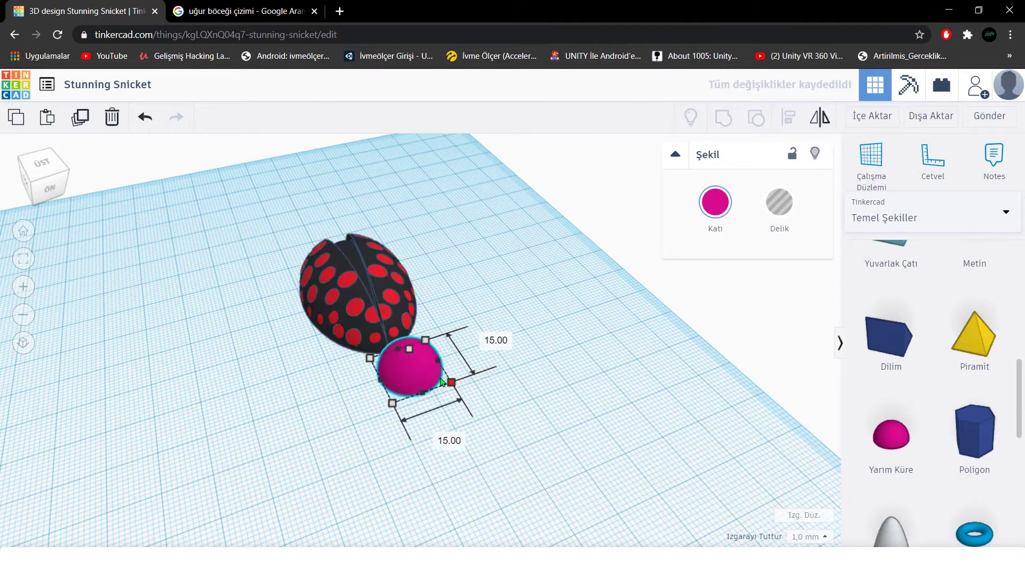
pyautogui.click(22, 264)
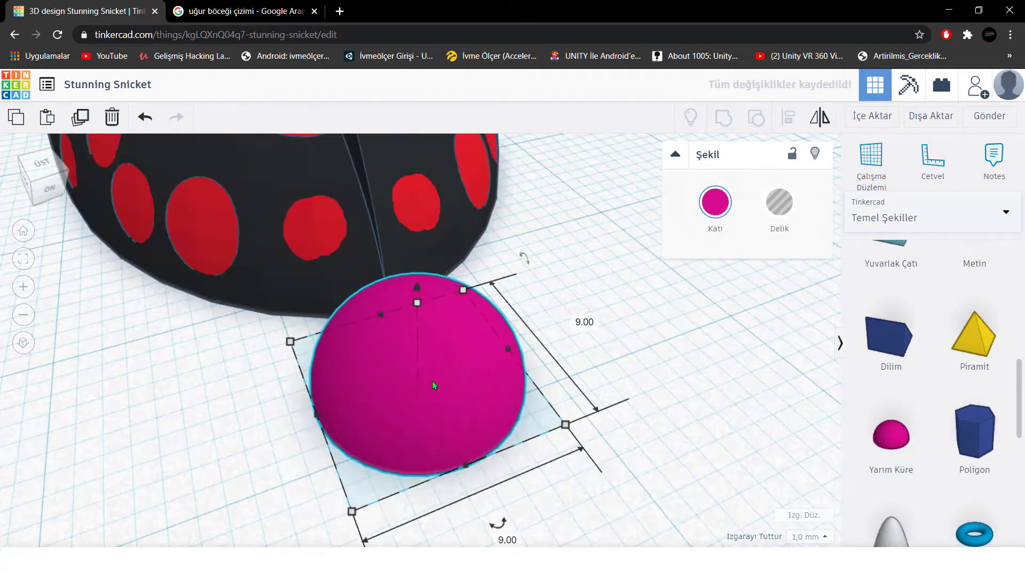
# Step: Move the head against the body's front edge and reshape it, adjusting its height and setting its length to 10 mm
pyautogui.moveTo(432, 379); pyautogui.dragTo(474, 418)
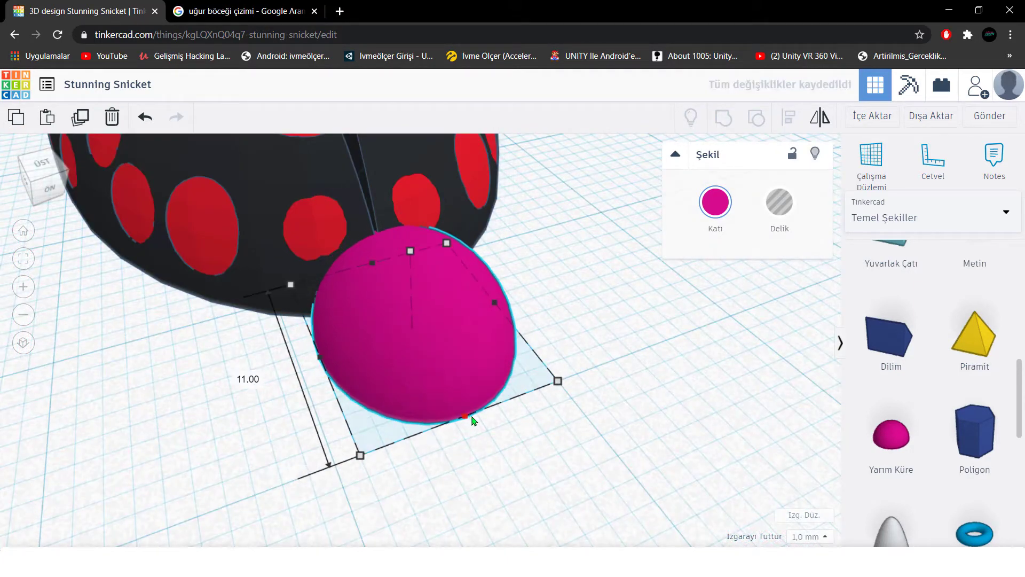
pyautogui.moveTo(418, 344)
pyautogui.mouseDown()
pyautogui.moveTo(407, 348)
pyautogui.moveTo(417, 347)
pyautogui.mouseUp()
pyautogui.moveTo(410, 260); pyautogui.dragTo(410, 219)
pyautogui.moveTo(410, 333); pyautogui.dragTo(393, 301, button='right')
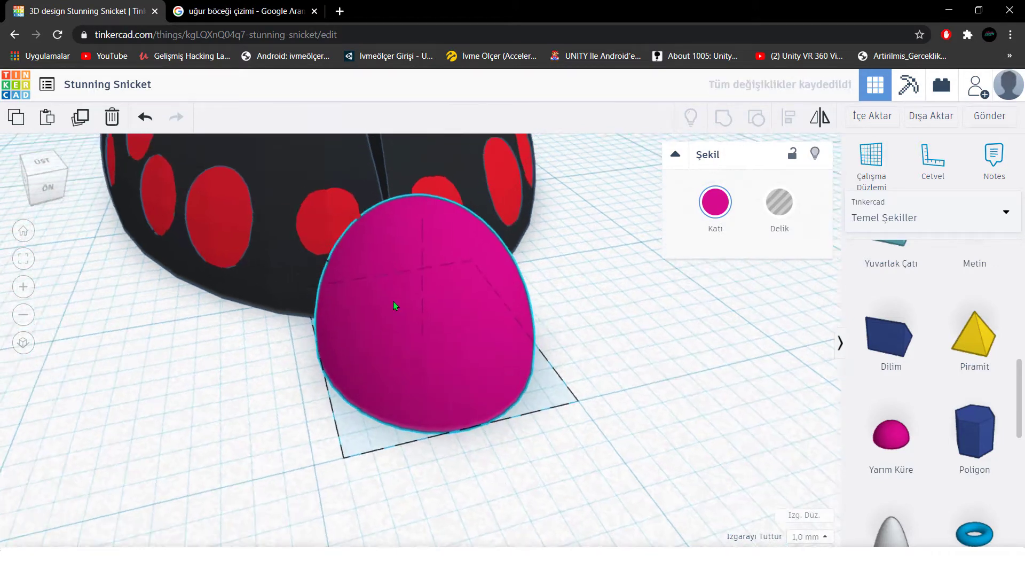
pyautogui.scroll(-2, 394, 300)
pyautogui.moveTo(426, 238); pyautogui.dragTo(424, 256)
pyautogui.moveTo(457, 411); pyautogui.dragTo(447, 400)
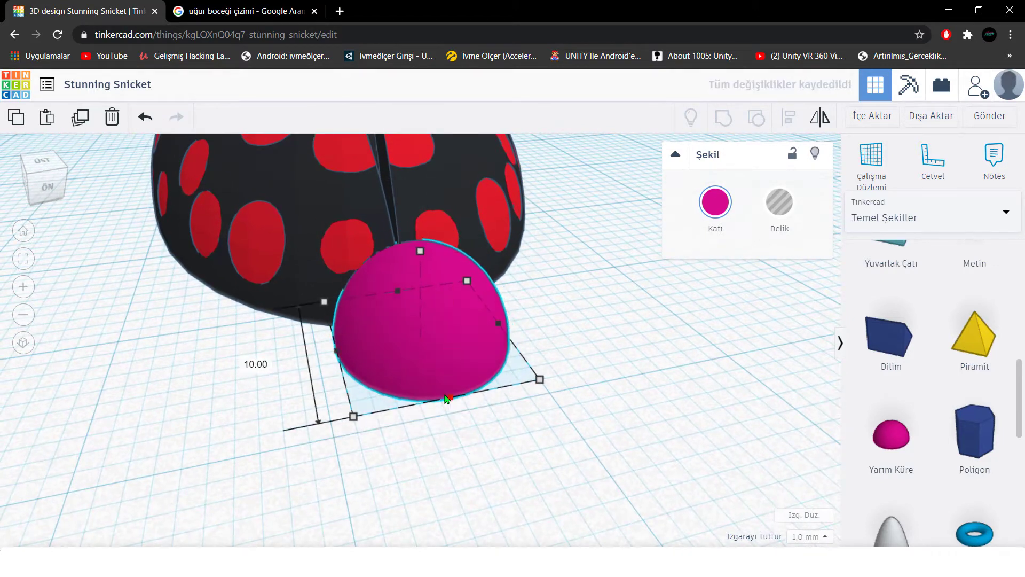
# Step: Shift the head 1 mm sideways to line it up with the front of the body
pyautogui.scroll(-5, 424, 345)
pyautogui.moveTo(424, 344)
pyautogui.mouseDown(button='right')
pyautogui.moveTo(347, 357)
pyautogui.moveTo(500, 345)
pyautogui.moveTo(421, 335)
pyautogui.mouseUp(button='right')
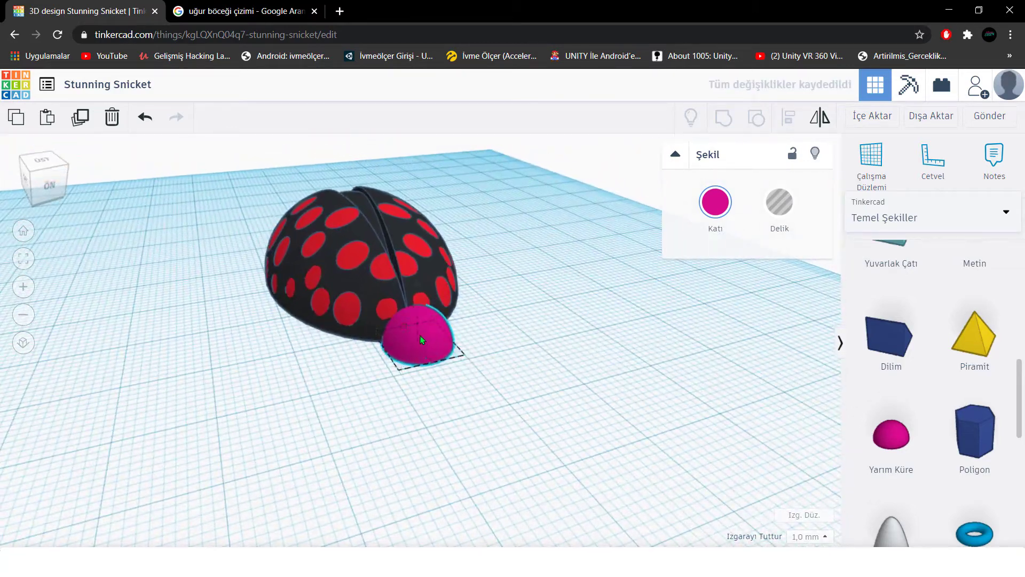
pyautogui.moveTo(421, 336); pyautogui.dragTo(413, 346)
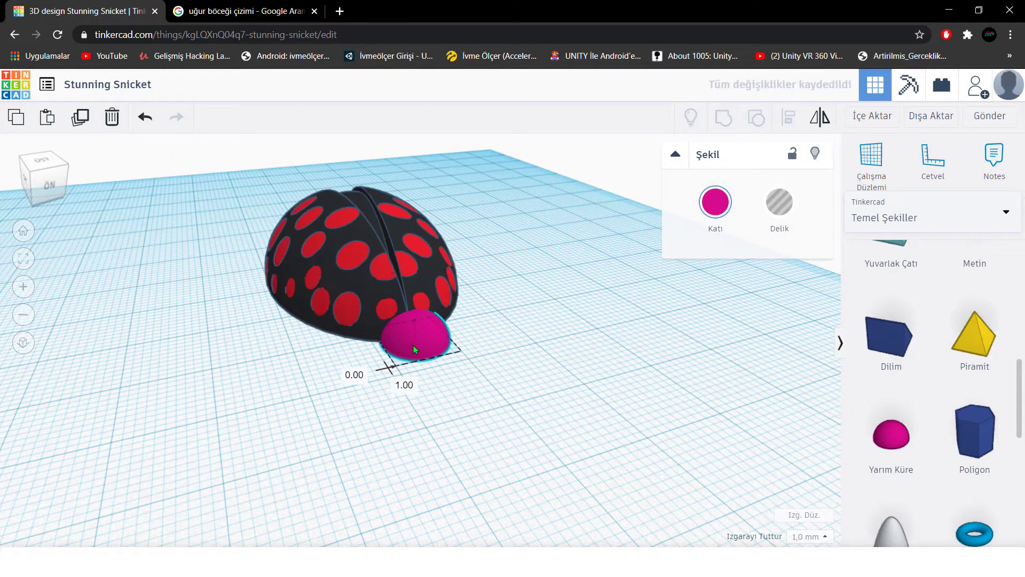
# Step: Colour the half-sphere head black
pyautogui.moveTo(413, 346); pyautogui.dragTo(418, 369, button='right')
pyautogui.hotkey('ctrl', 'a')
pyautogui.click(427, 405)
pyautogui.click(412, 342)
pyautogui.click(716, 203)
pyautogui.click(964, 349)
pyautogui.click(510, 373)
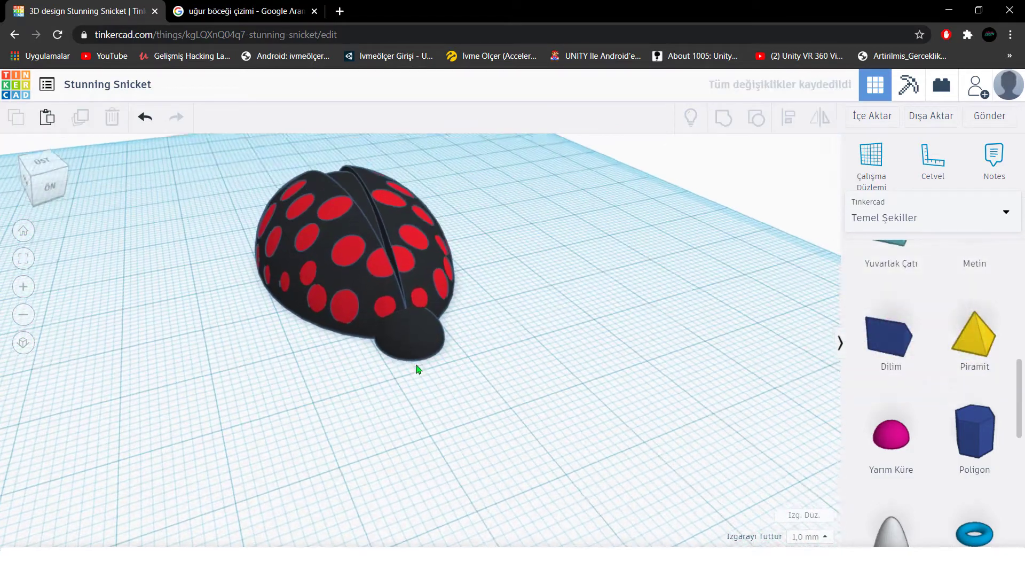
# Step: Find the helis shape among all shape generators and place one on the workplane beside the ladybug
pyautogui.click(950, 220)
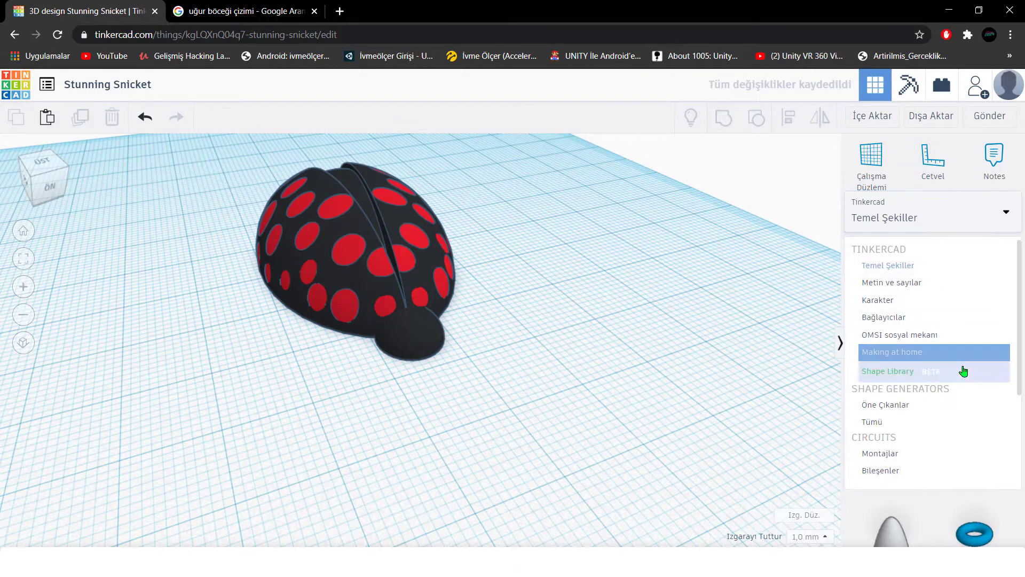
pyautogui.scroll(-3, 915, 403)
pyautogui.click(914, 298)
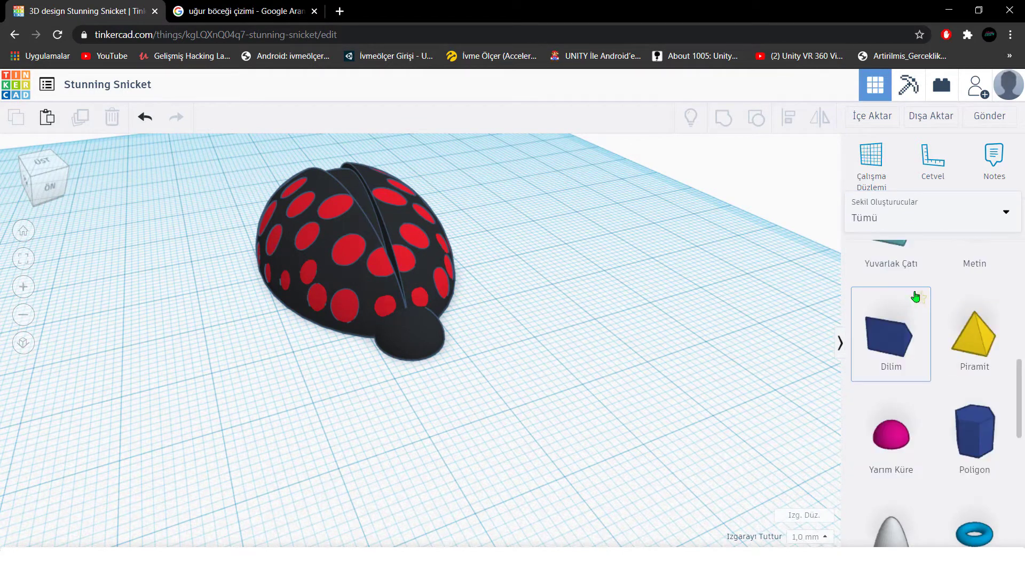
pyautogui.scroll(-5, 932, 374)
pyautogui.click(979, 538)
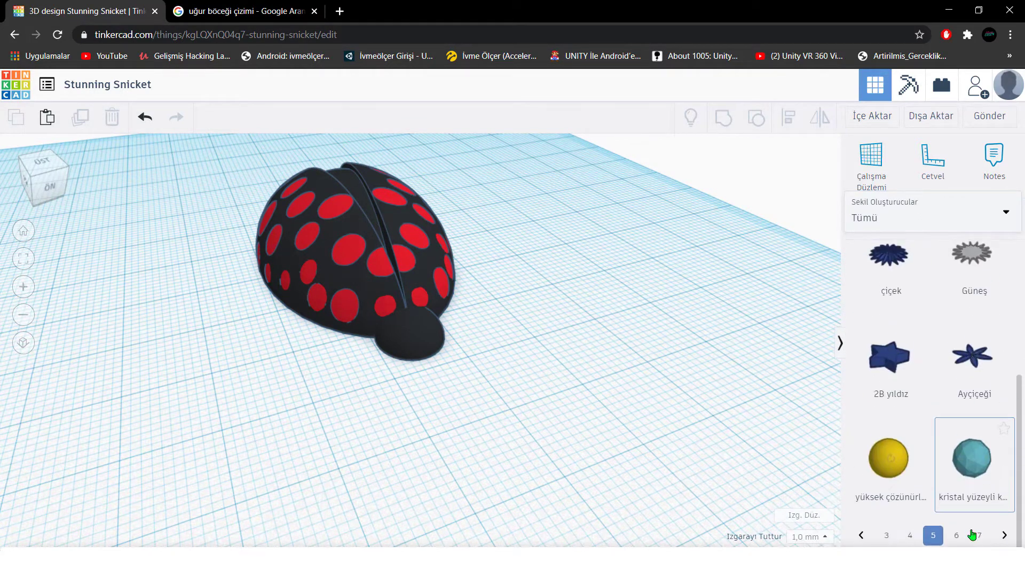
pyautogui.click(980, 539)
pyautogui.click(980, 538)
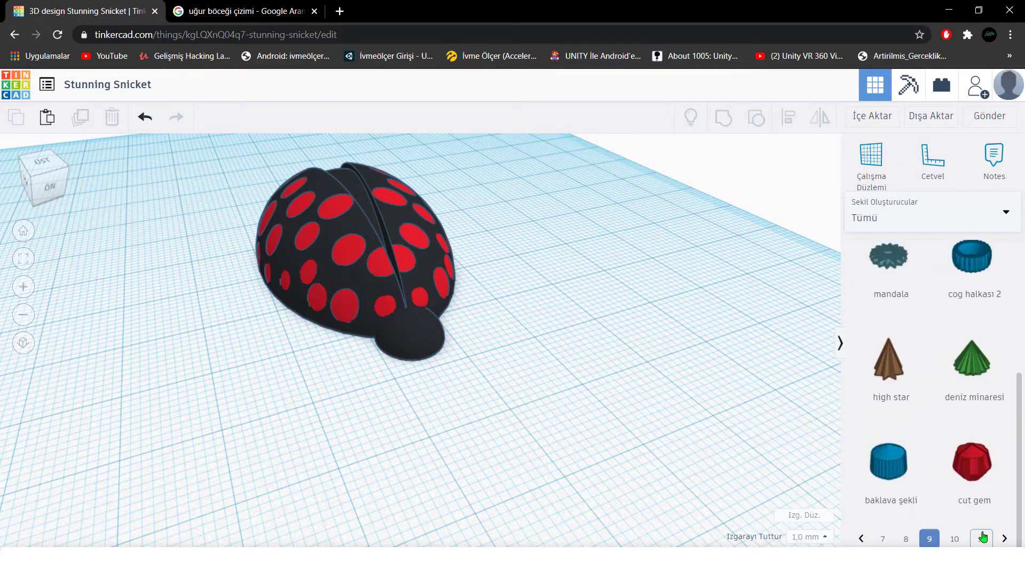
pyautogui.scroll(5, 964, 416)
pyautogui.scroll(-5, 964, 415)
pyautogui.click(982, 534)
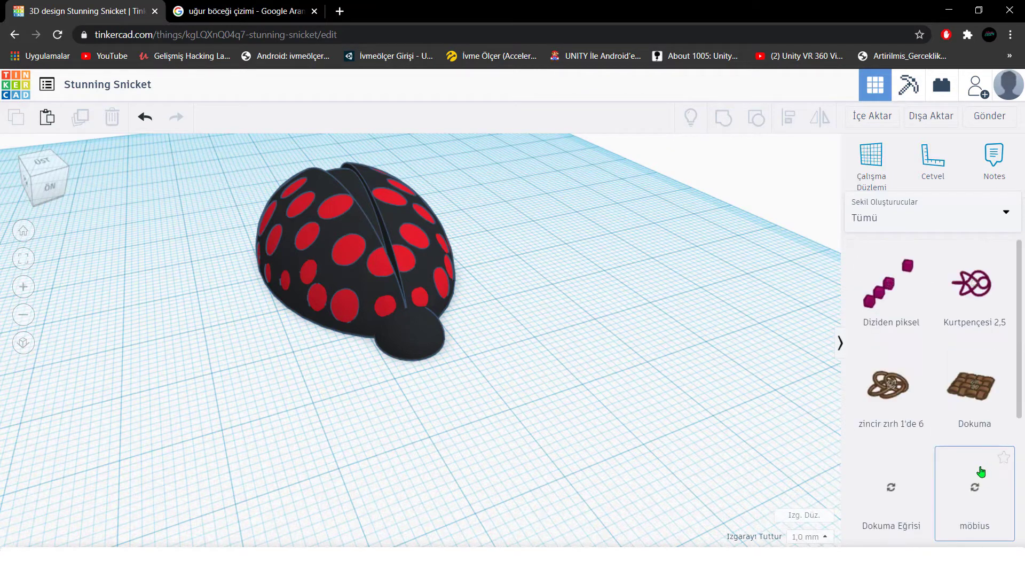
pyautogui.scroll(-4, 980, 478)
pyautogui.scroll(4, 984, 480)
pyautogui.scroll(-5, 985, 482)
pyautogui.click(984, 538)
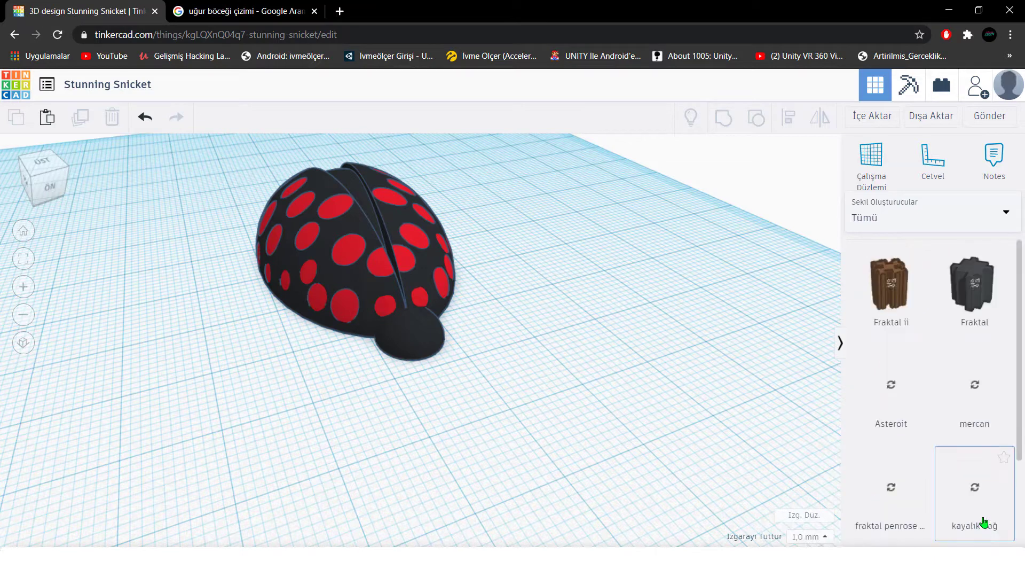
pyautogui.scroll(-3, 979, 523)
pyautogui.click(960, 538)
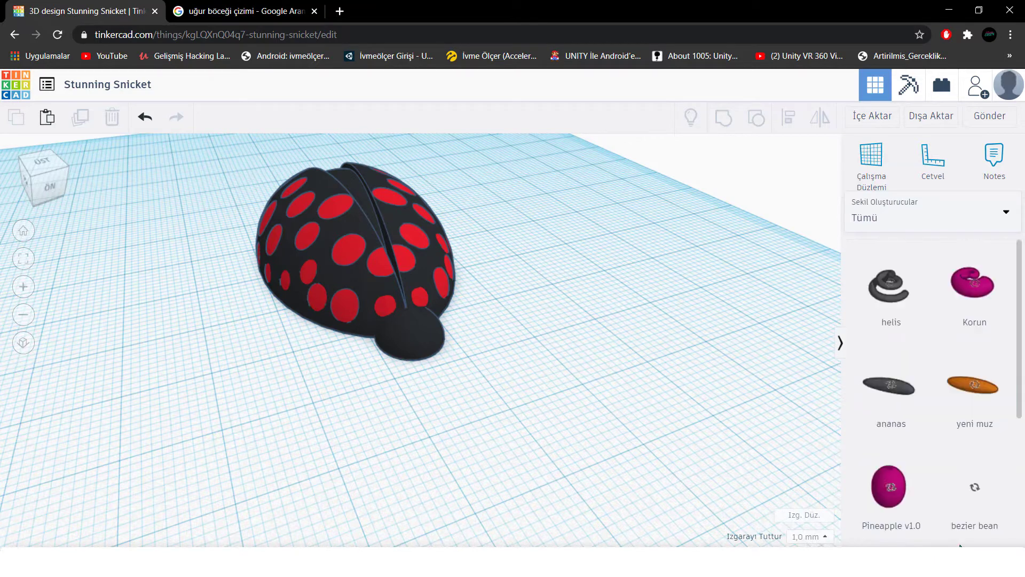
pyautogui.moveTo(891, 291); pyautogui.dragTo(771, 306)
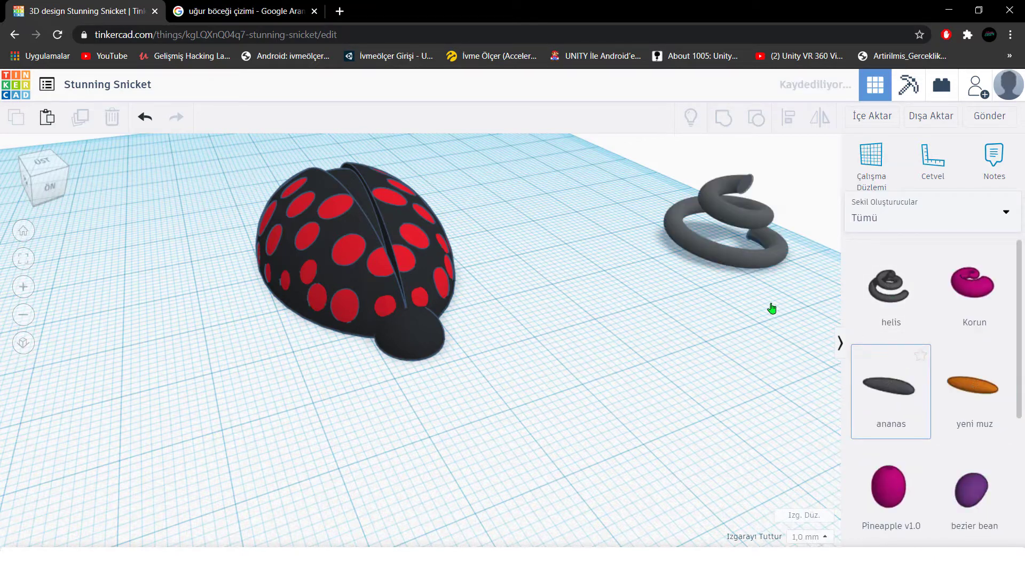
# Step: Browse to the last page of shape generators and place an Arazi terrain shape behind the helix
pyautogui.scroll(-1, 974, 511)
pyautogui.scroll(-5, 974, 511)
pyautogui.click(982, 530)
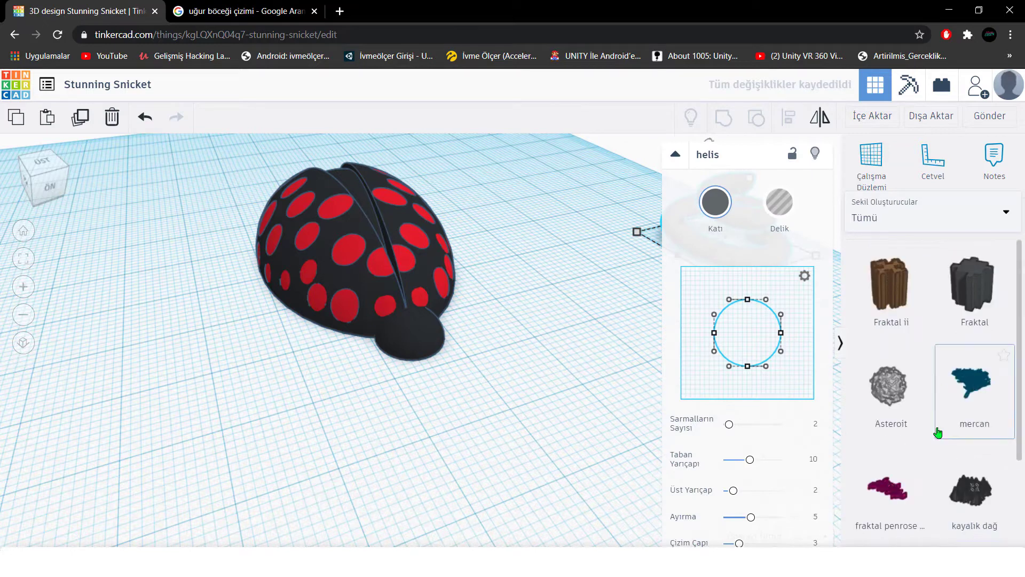
pyautogui.scroll(-3, 955, 443)
pyautogui.moveTo(893, 463); pyautogui.dragTo(605, 142)
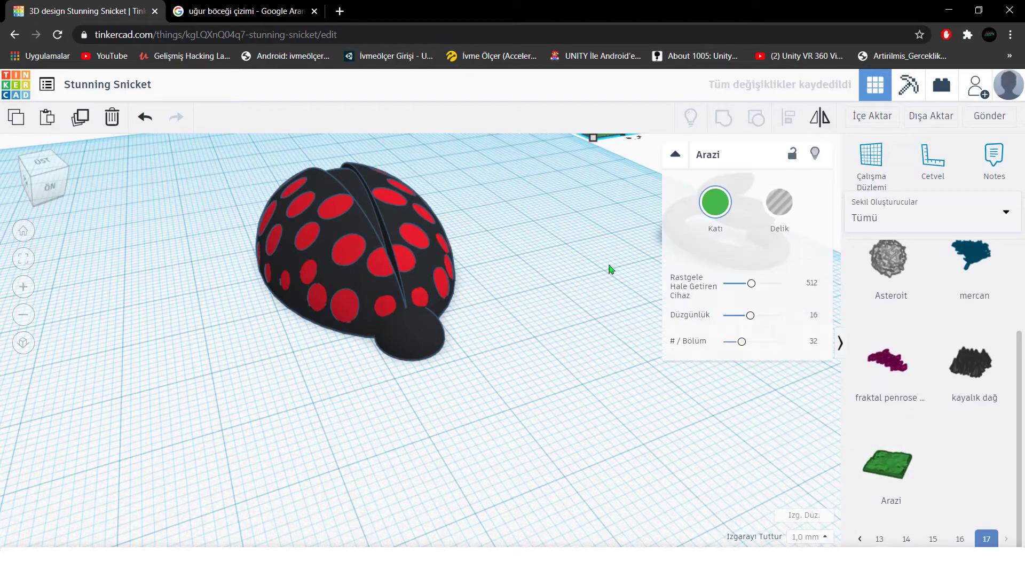
# Step: Thin the helix wire by setting its Çizim Çapı to 0.38
pyautogui.click(612, 272)
pyautogui.moveTo(761, 280); pyautogui.dragTo(743, 282, button='right')
pyautogui.click(742, 281)
pyautogui.press('f')
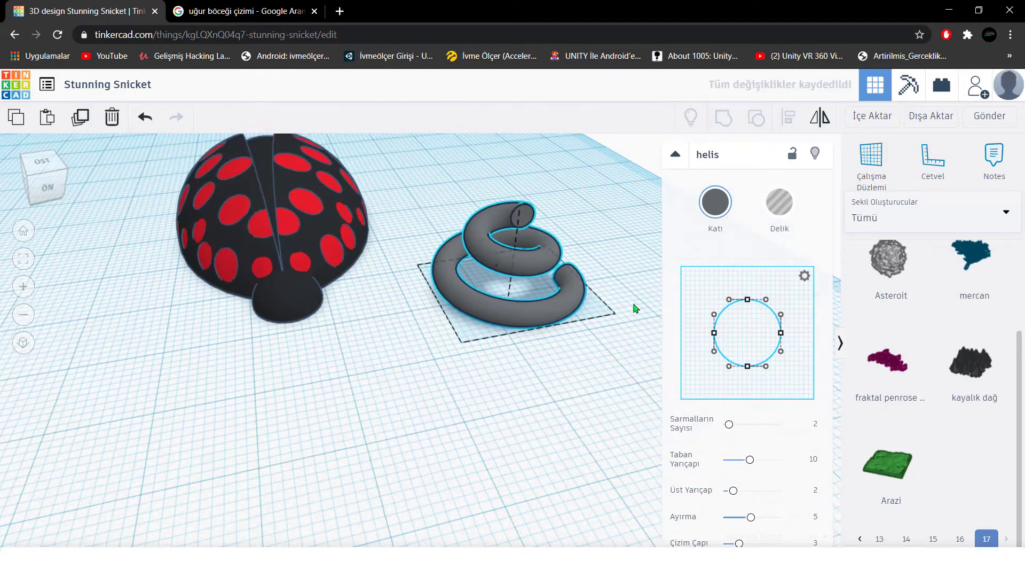
pyautogui.moveTo(729, 544); pyautogui.dragTo(724, 544)
pyautogui.click(550, 326)
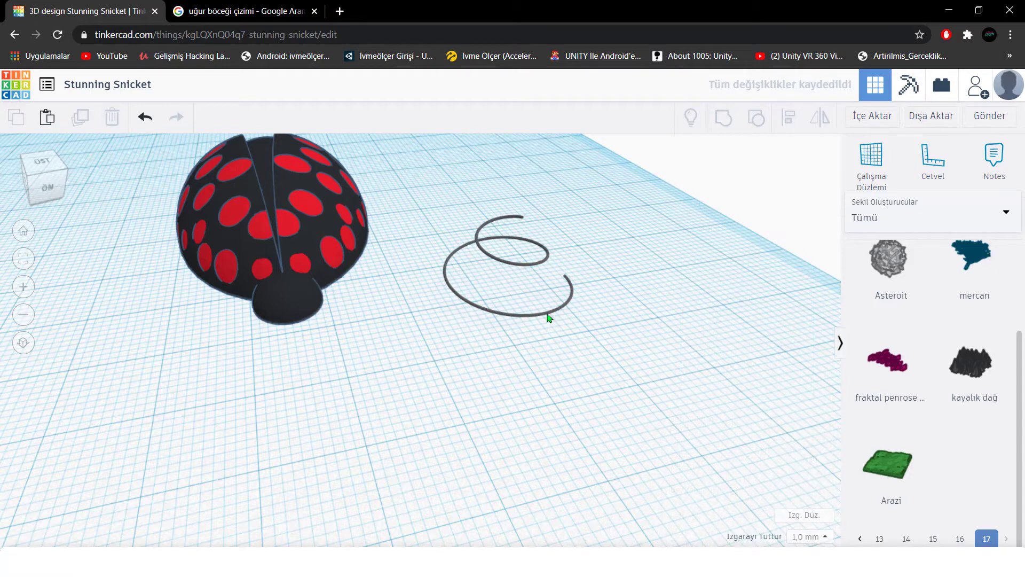
# Step: Duplicate the thin helix, moving one copy back beside the terrain and shifting the other slightly sideways
pyautogui.click(550, 317)
pyautogui.press('f')
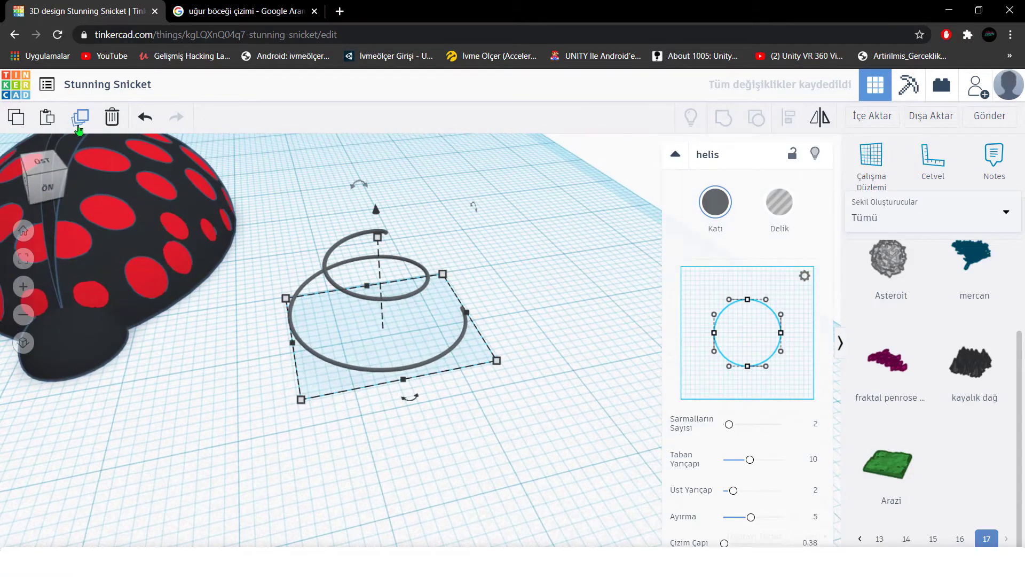
pyautogui.click(402, 303)
pyautogui.moveTo(404, 297); pyautogui.dragTo(537, 115)
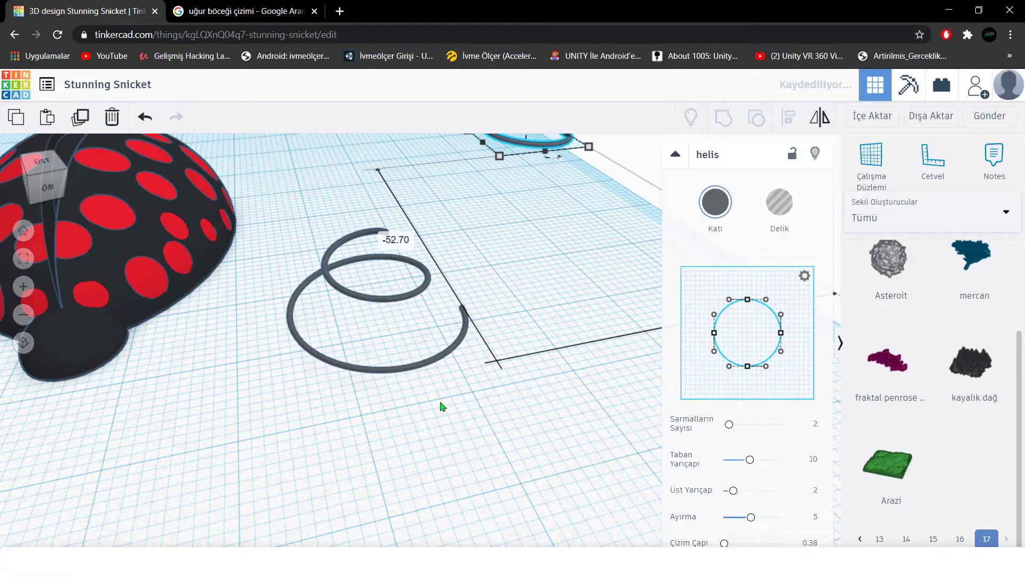
pyautogui.click(441, 404)
pyautogui.moveTo(463, 309); pyautogui.dragTo(616, 257)
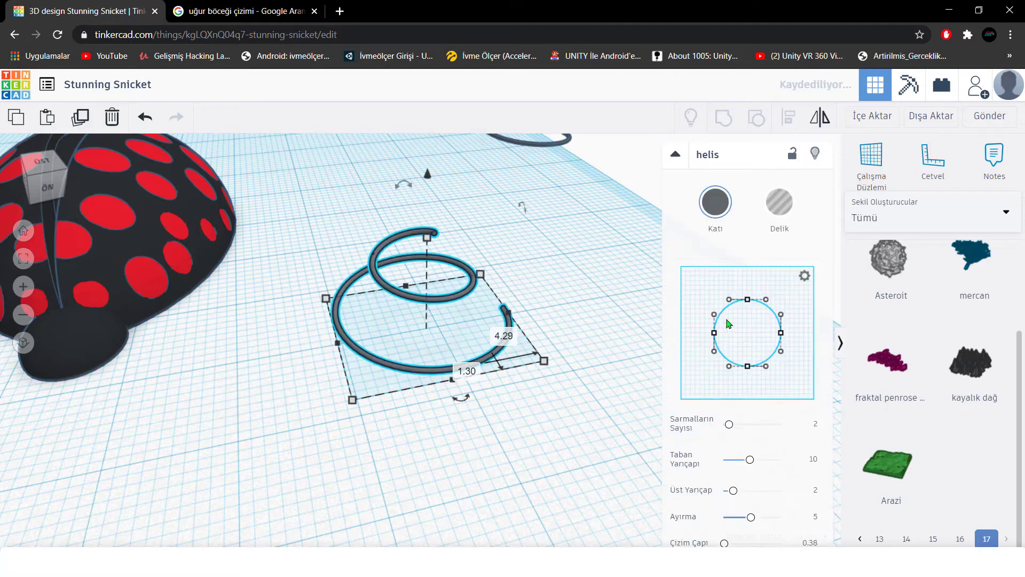
pyautogui.moveTo(748, 300); pyautogui.dragTo(751, 289)
pyautogui.click(534, 433)
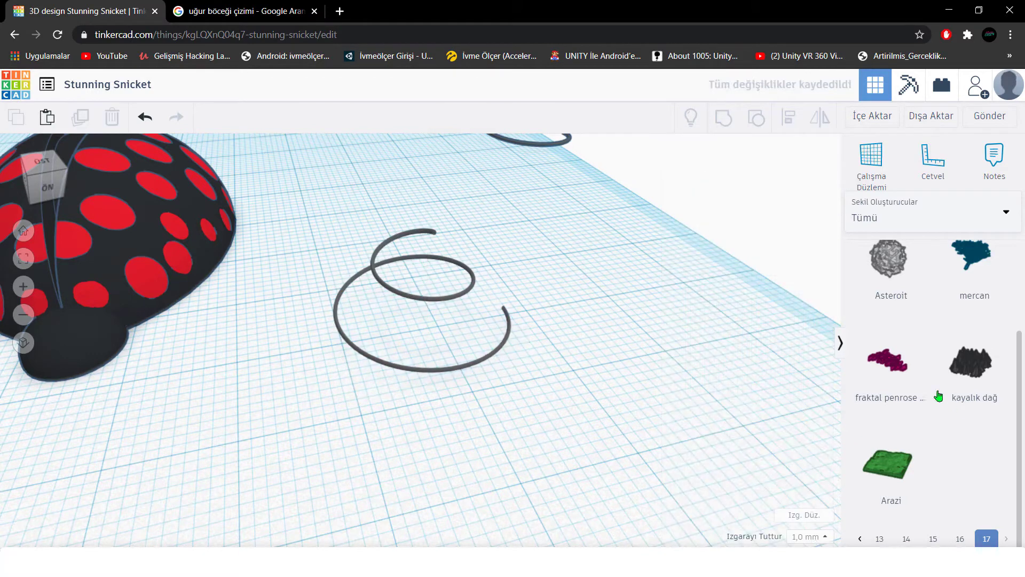
# Step: Place a box hole from the basic shapes over the front helix
pyautogui.scroll(3, 886, 373)
pyautogui.click(907, 214)
pyautogui.click(888, 264)
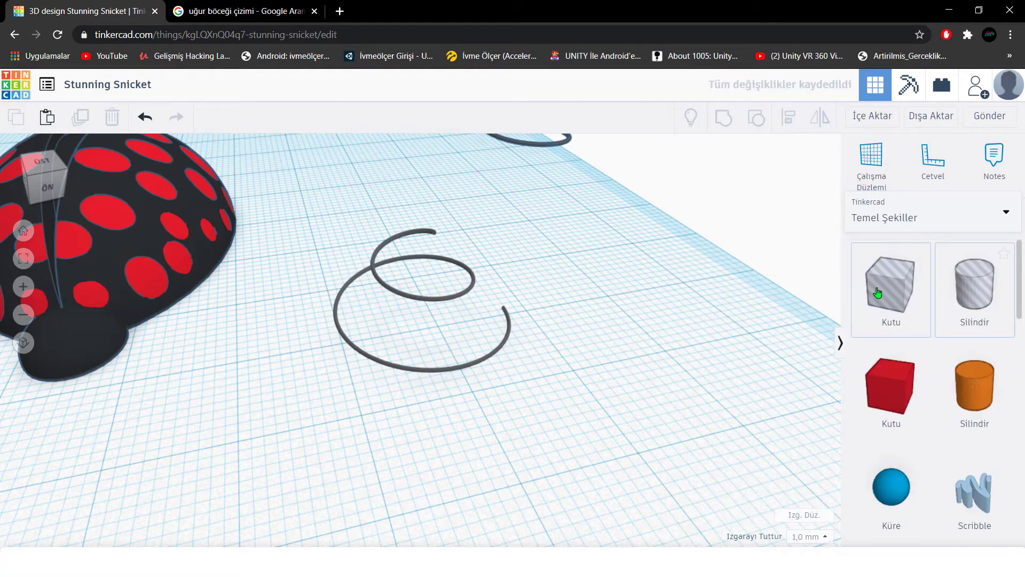
pyautogui.moveTo(889, 288); pyautogui.dragTo(412, 329)
pyautogui.scroll(-5, 412, 330)
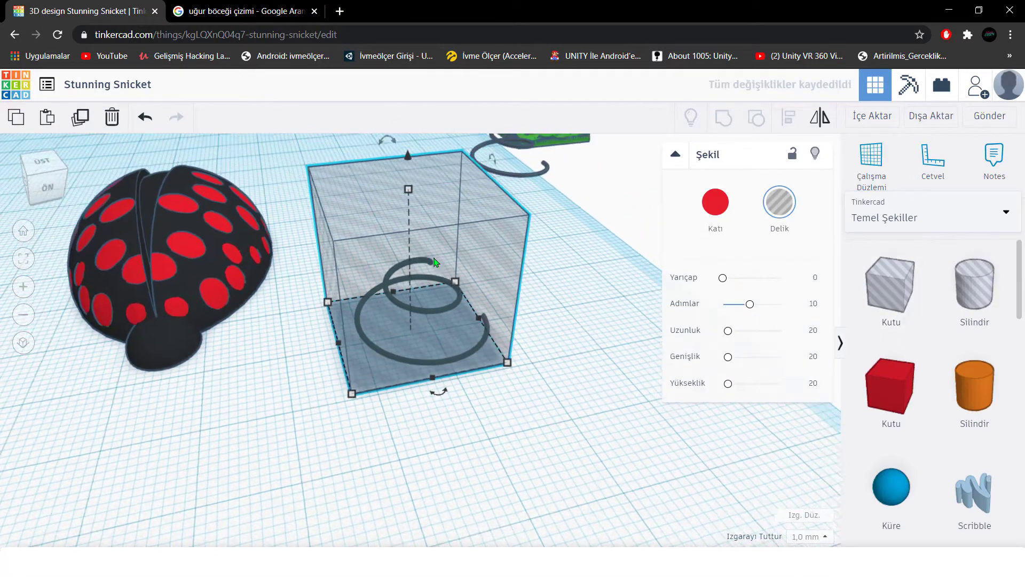
# Step: Raise and enlarge the box hole over the helix's upper coil and group both to cut that coil away
pyautogui.moveTo(410, 186); pyautogui.dragTo(417, 126)
pyautogui.moveTo(477, 368); pyautogui.dragTo(450, 241, button='right')
pyautogui.moveTo(387, 151); pyautogui.dragTo(439, 308)
pyautogui.moveTo(439, 308); pyautogui.dragTo(496, 400, button='right')
pyautogui.moveTo(431, 348); pyautogui.dragTo(455, 391)
pyautogui.keyDown('shift'); pyautogui.click(417, 300); pyautogui.keyUp('shift')
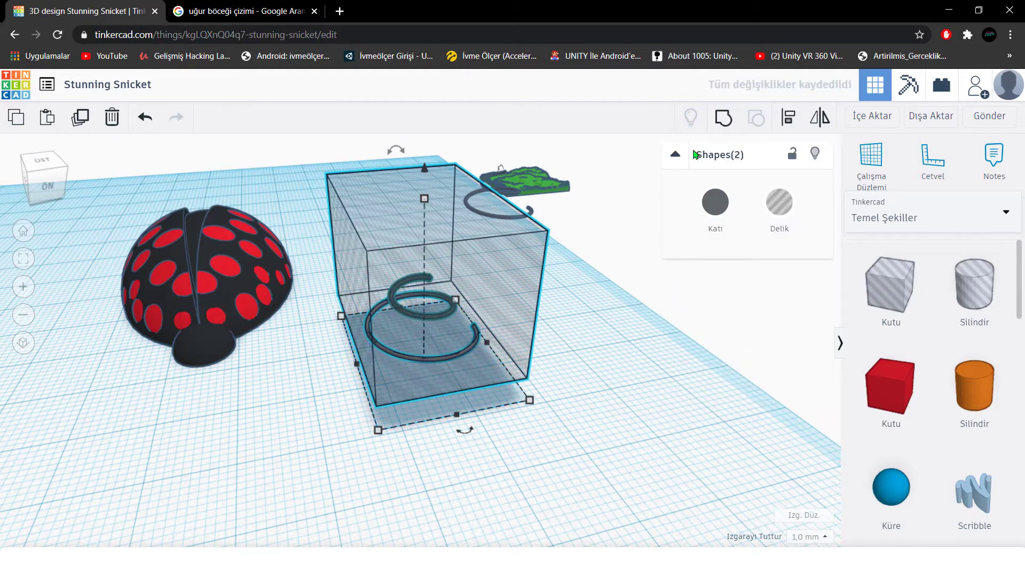
pyautogui.click(726, 122)
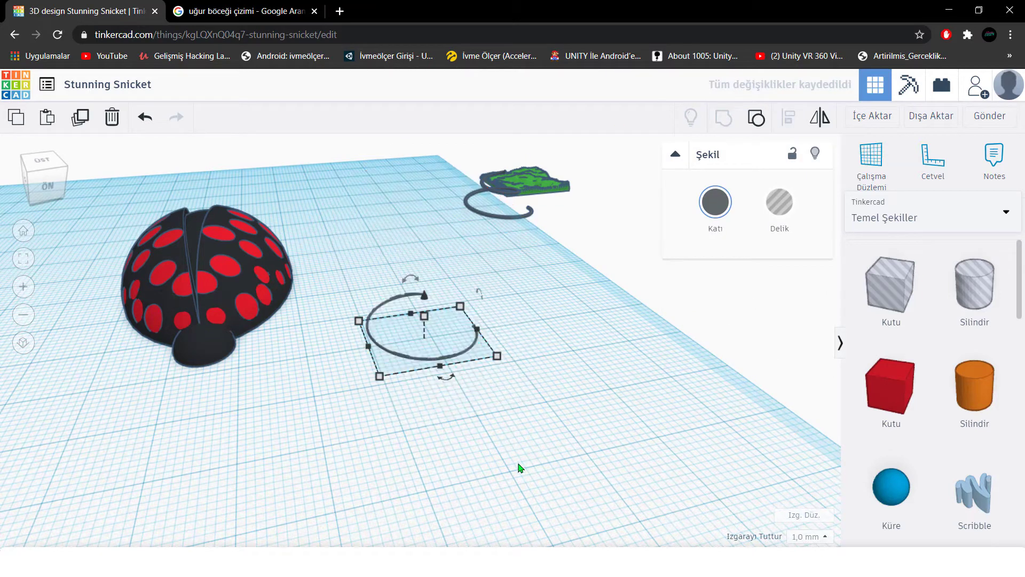
# Step: Place a second box hole 16 mm wide over the rear of the remaining coil and group both to leave a half arc
pyautogui.moveTo(522, 431); pyautogui.dragTo(435, 323, button='right')
pyautogui.moveTo(891, 288); pyautogui.dragTo(406, 310)
pyautogui.moveTo(343, 309); pyautogui.dragTo(369, 310)
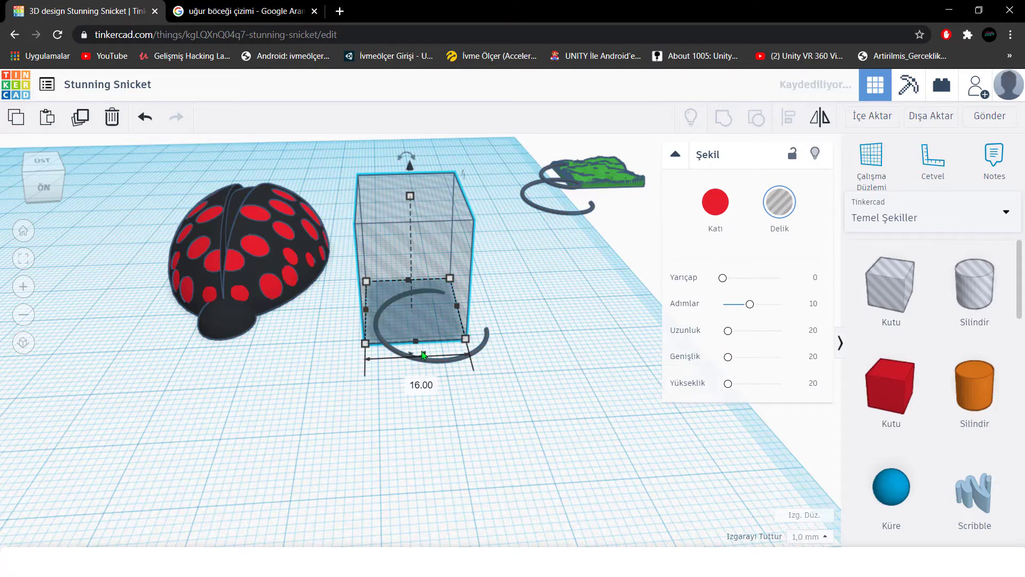
pyautogui.moveTo(434, 395)
pyautogui.mouseDown(button='right')
pyautogui.moveTo(437, 418)
pyautogui.moveTo(443, 403)
pyautogui.mouseUp(button='right')
pyautogui.keyDown('shift'); pyautogui.click(444, 359); pyautogui.keyUp('shift')
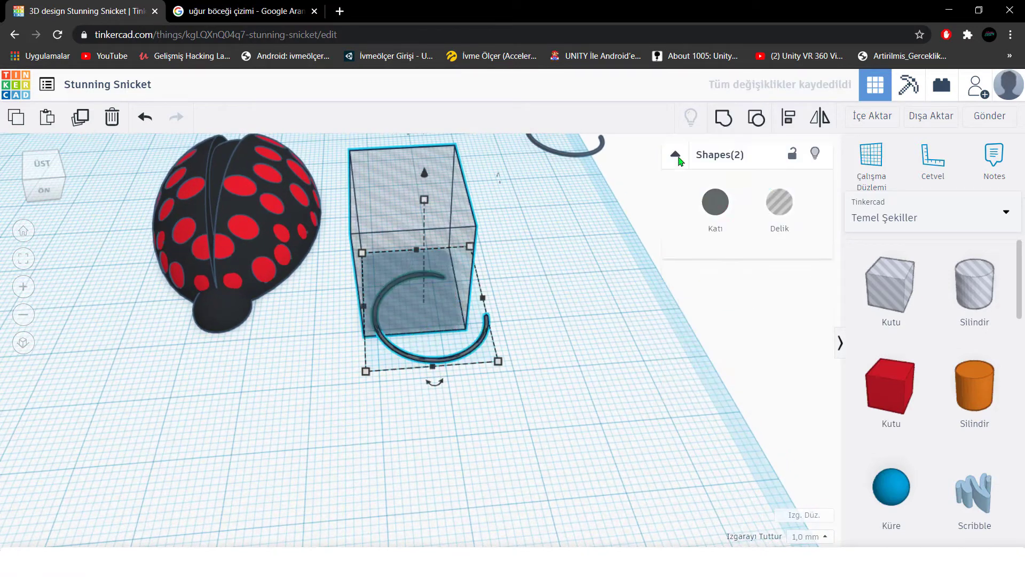
pyautogui.click(722, 120)
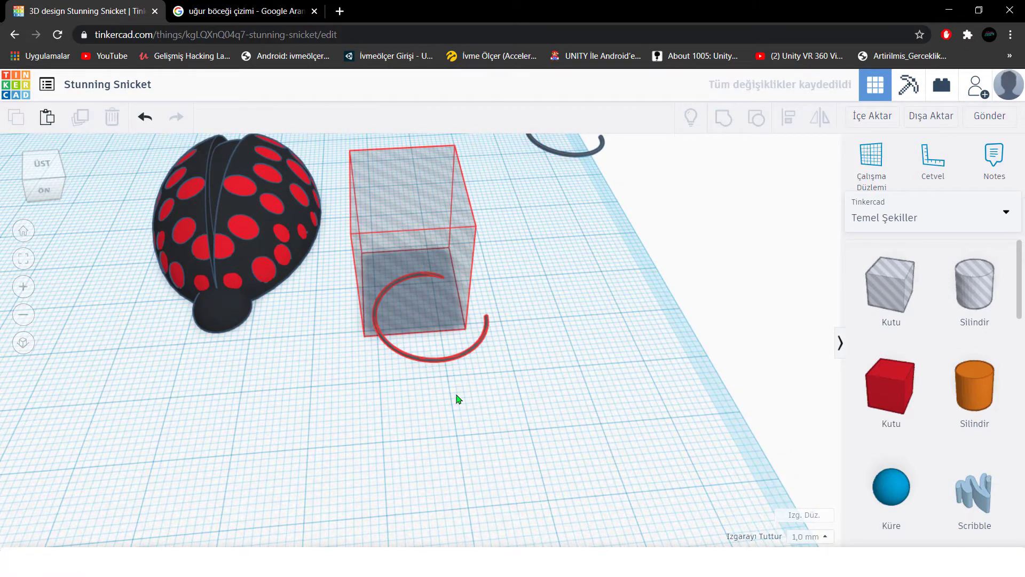
# Step: Add a sphere, shrink it to a small ball and position it on one tip of the half arc
pyautogui.scroll(2, 457, 400)
pyautogui.moveTo(455, 418); pyautogui.dragTo(459, 401, button='right')
pyautogui.scroll(-3, 974, 396)
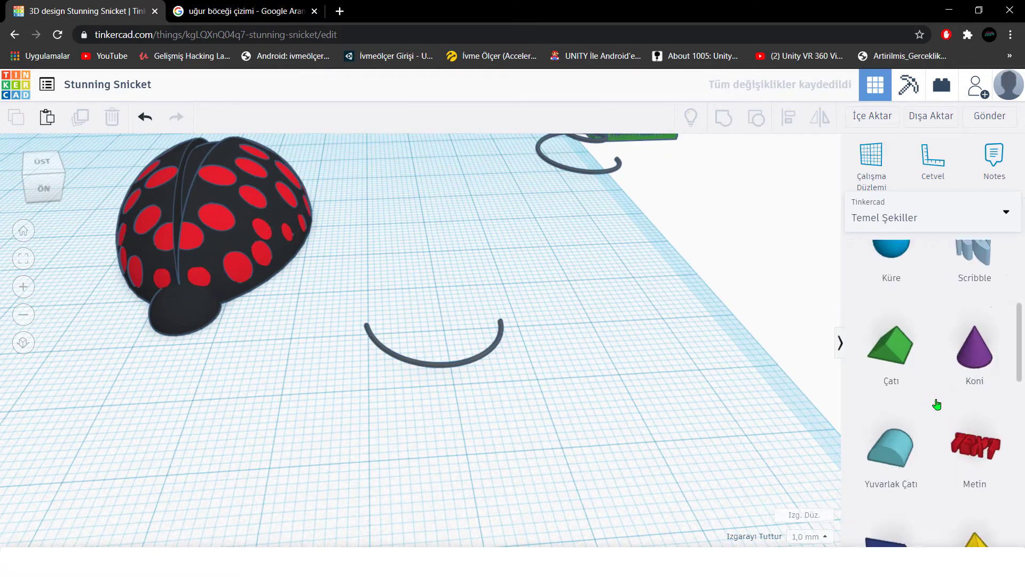
pyautogui.scroll(2, 934, 405)
pyautogui.moveTo(876, 450); pyautogui.dragTo(606, 427)
pyautogui.moveTo(714, 415); pyautogui.dragTo(508, 335)
pyautogui.click(517, 351)
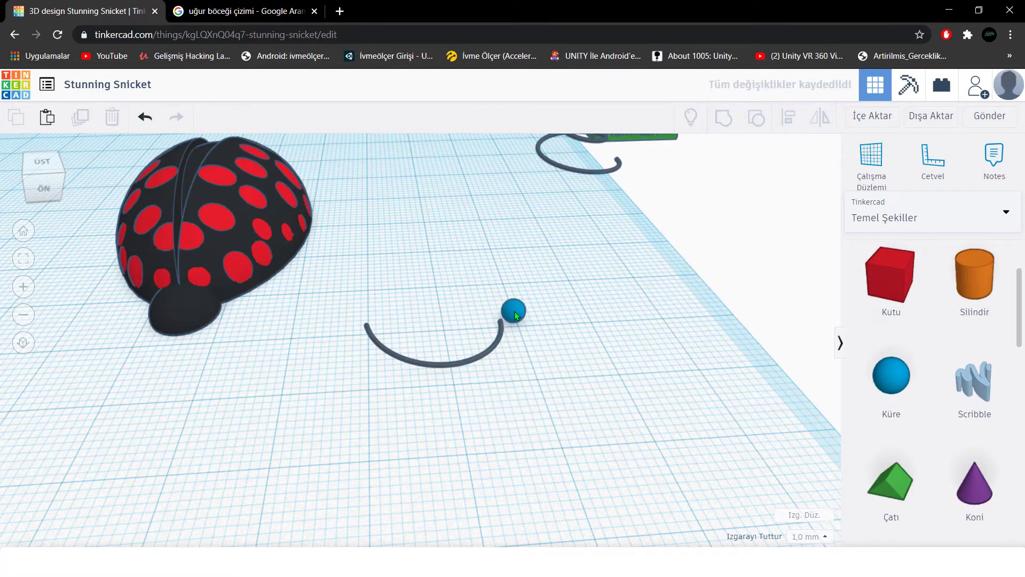
pyautogui.scroll(5, 508, 326)
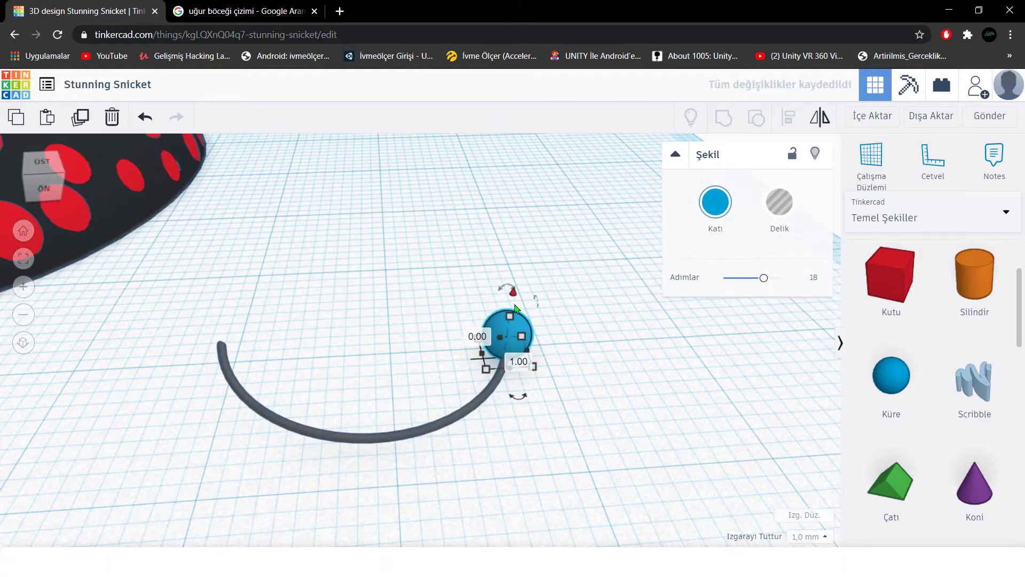
pyautogui.moveTo(516, 309); pyautogui.dragTo(426, 468)
pyautogui.click(589, 384)
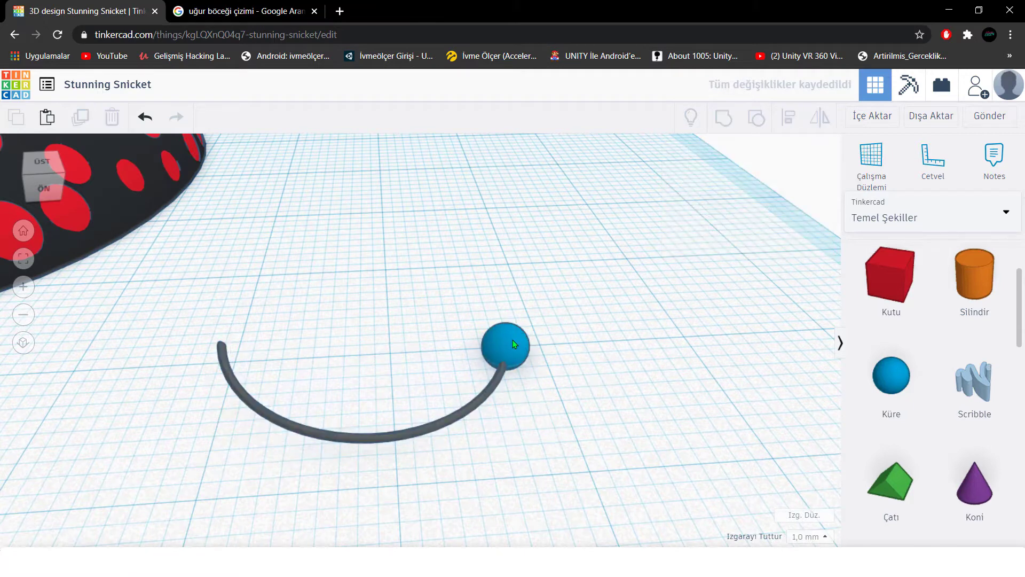
# Step: Colour the ball black and group it with the arc as an antenna
pyautogui.click(513, 344)
pyautogui.click(715, 225)
pyautogui.click(966, 351)
pyautogui.moveTo(557, 350); pyautogui.dragTo(430, 438)
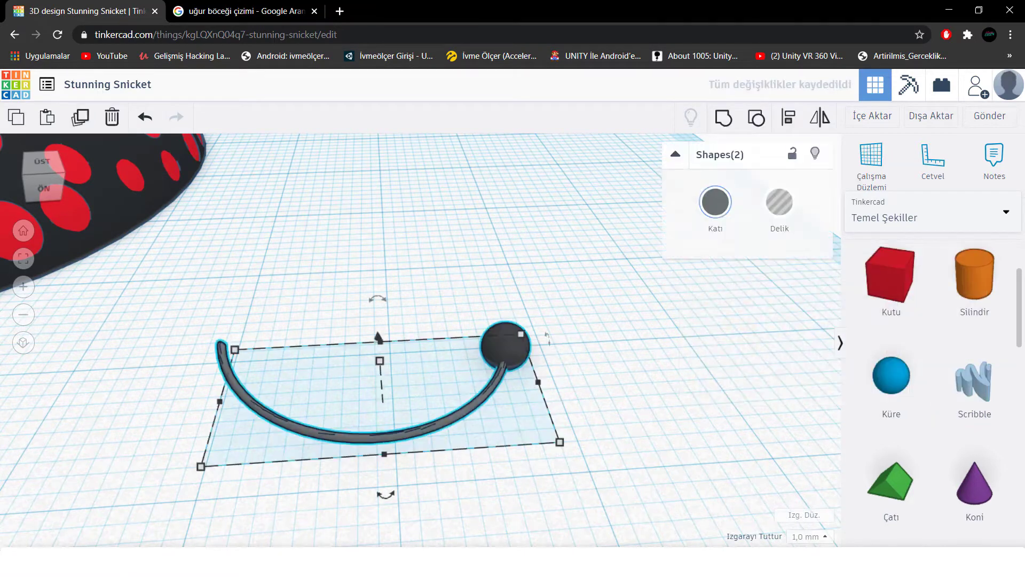
pyautogui.click(723, 120)
pyautogui.click(544, 449)
pyautogui.scroll(-3, 471, 346)
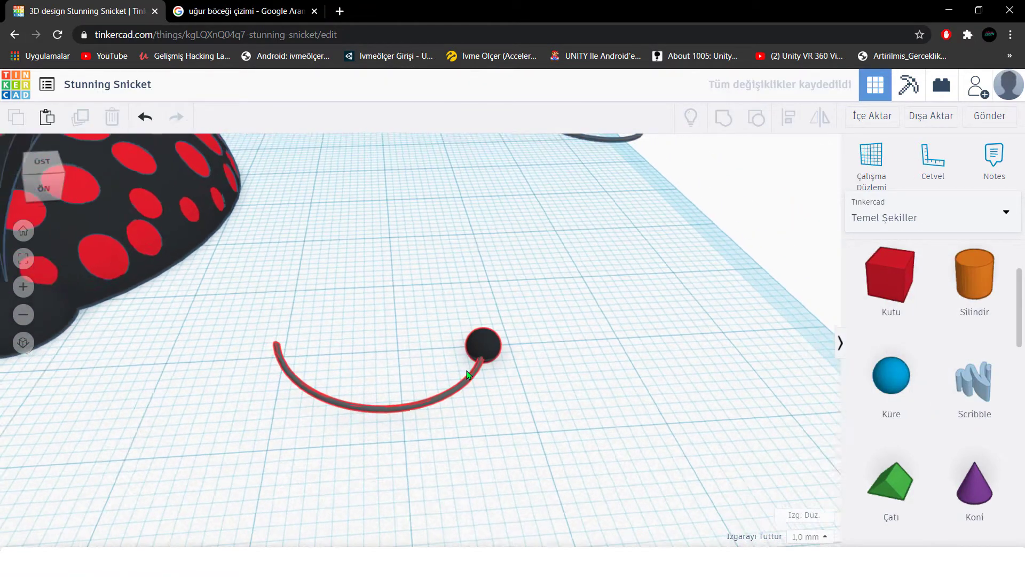
# Step: Rotate and mirror the antenna so that it stands upright with its ball end at the top
pyautogui.click(471, 347)
pyautogui.keyDown('shift'); pyautogui.moveTo(490, 393); pyautogui.dragTo(408, 370); pyautogui.keyUp('shift')
pyautogui.moveTo(368, 360); pyautogui.dragTo(520, 459, button='middle')
pyautogui.moveTo(520, 460); pyautogui.dragTo(568, 491, button='right')
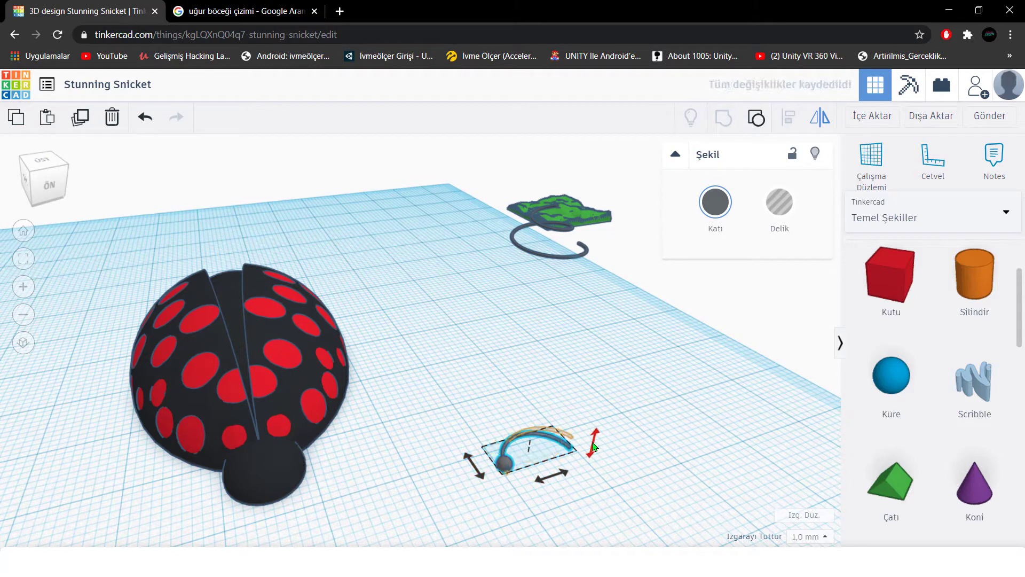
pyautogui.click(593, 495)
pyautogui.click(565, 432)
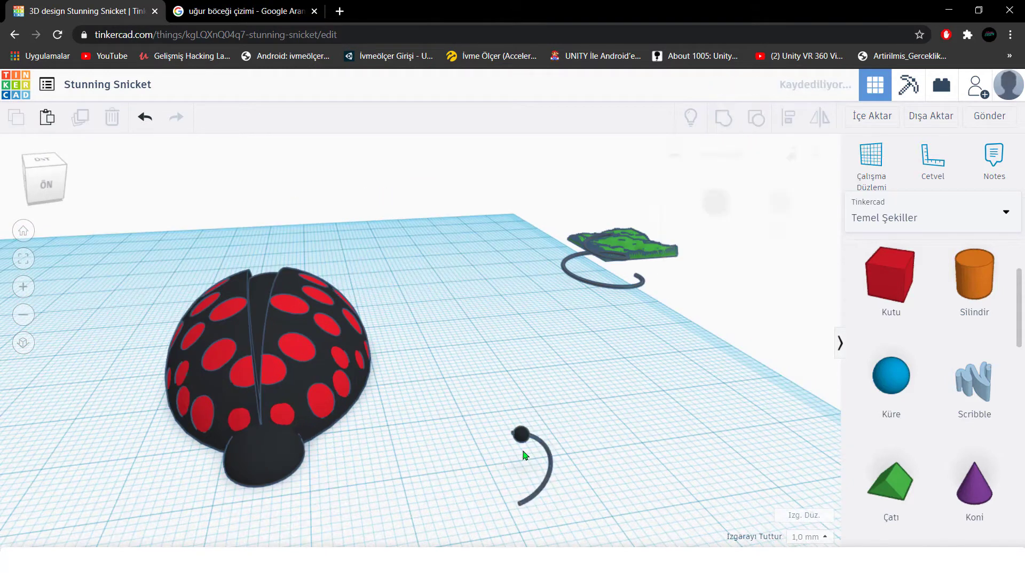
# Step: Seat the ball over the upper tip of the arc and group the two shapes into one antenna
pyautogui.scroll(5, 525, 454)
pyautogui.click(506, 310)
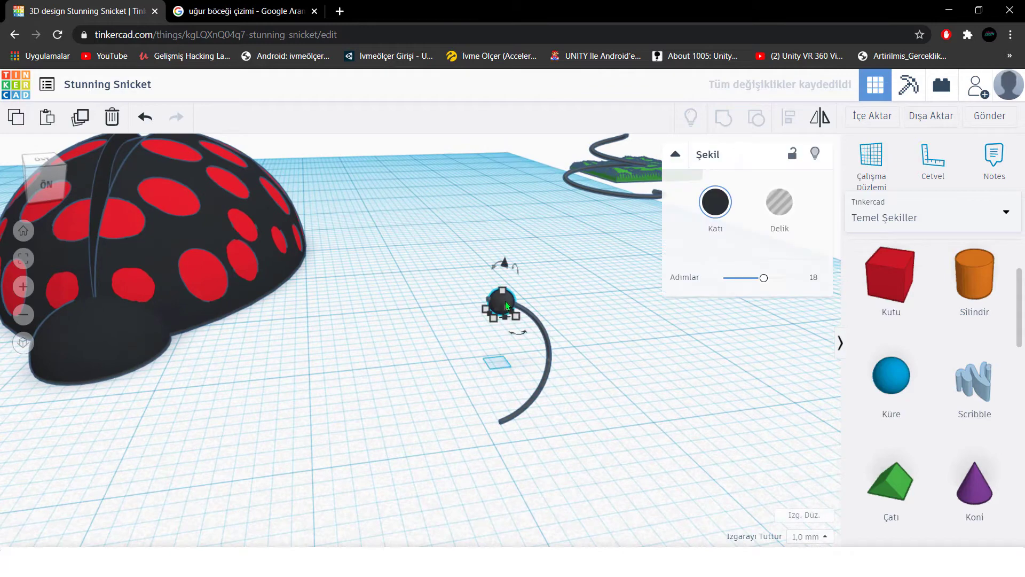
pyautogui.click(23, 259)
pyautogui.click(540, 364)
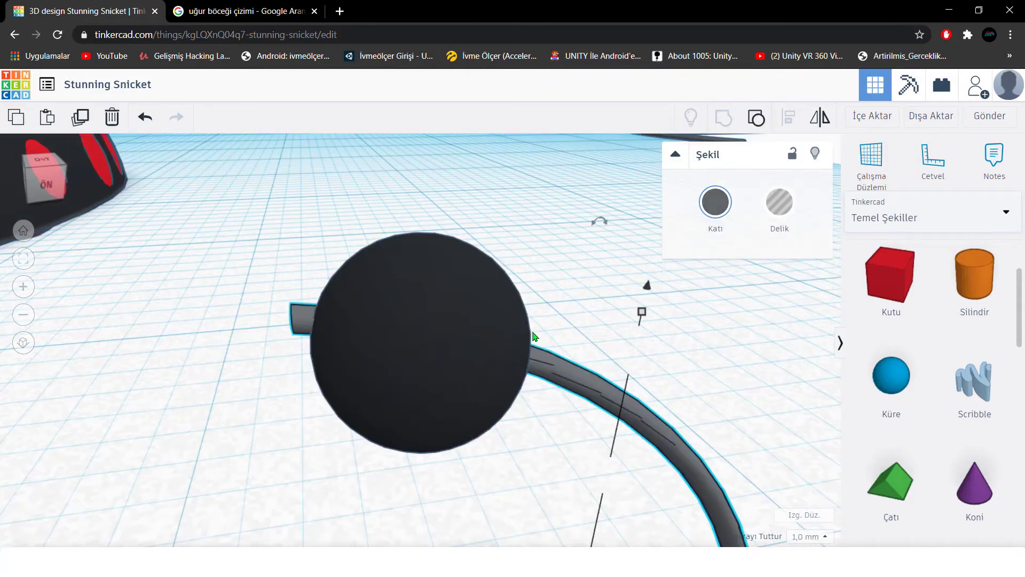
pyautogui.scroll(-4, 378, 325)
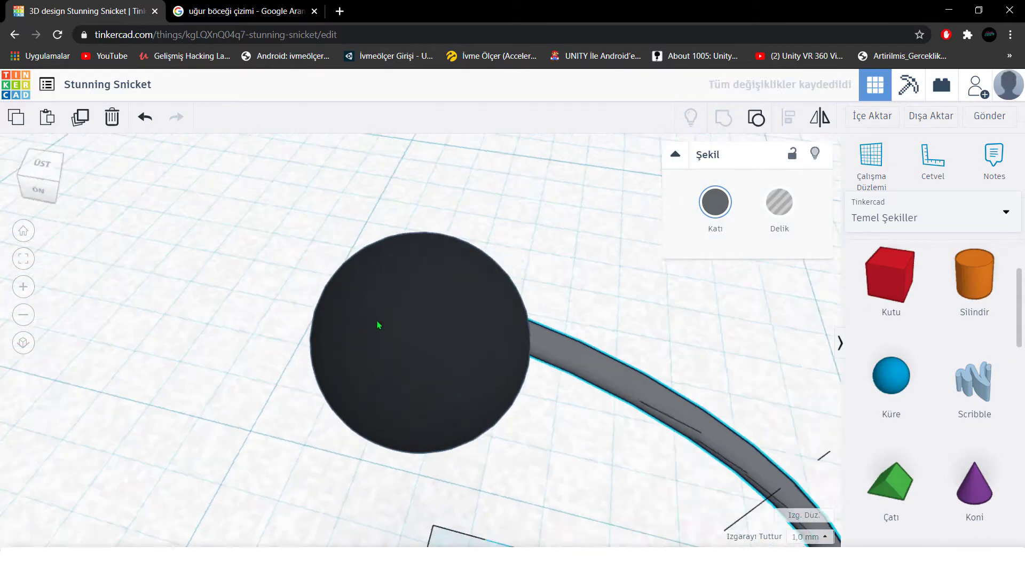
pyautogui.scroll(-3, 391, 294)
pyautogui.moveTo(373, 362); pyautogui.dragTo(504, 475)
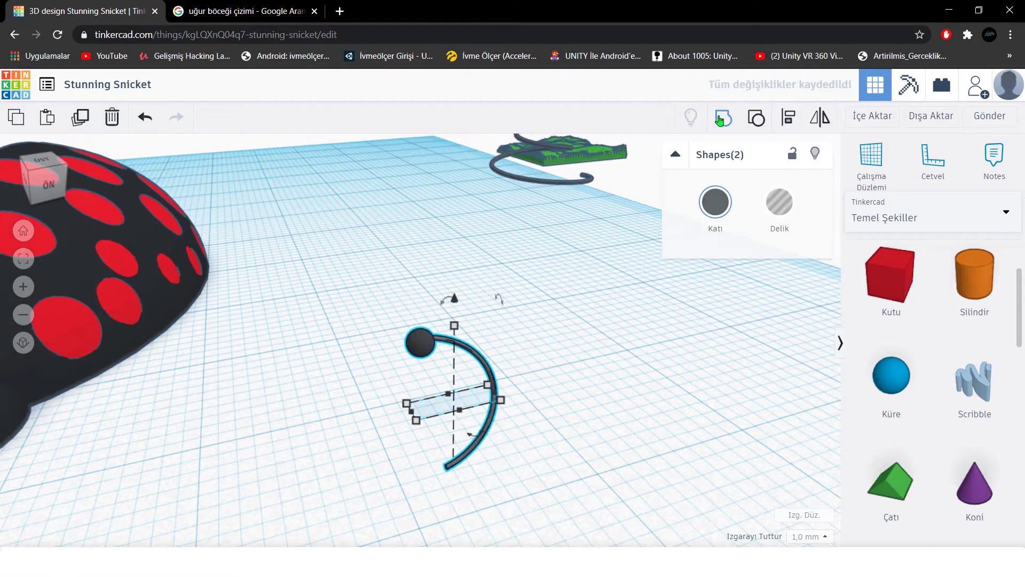
pyautogui.scroll(-5, 374, 345)
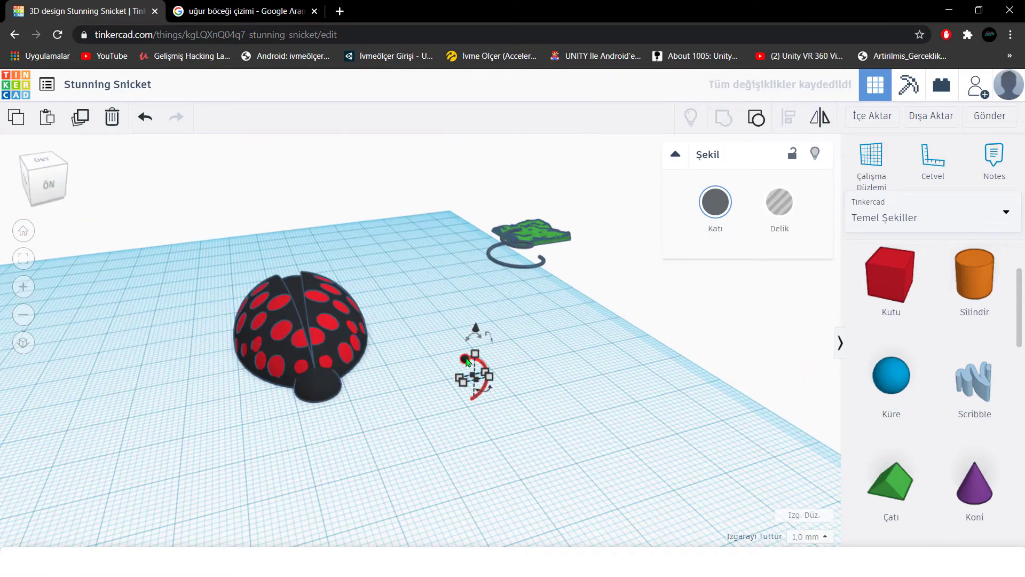
# Step: Move the antenna onto the ladybug's head and raise it above the workplane
pyautogui.click(8, 260)
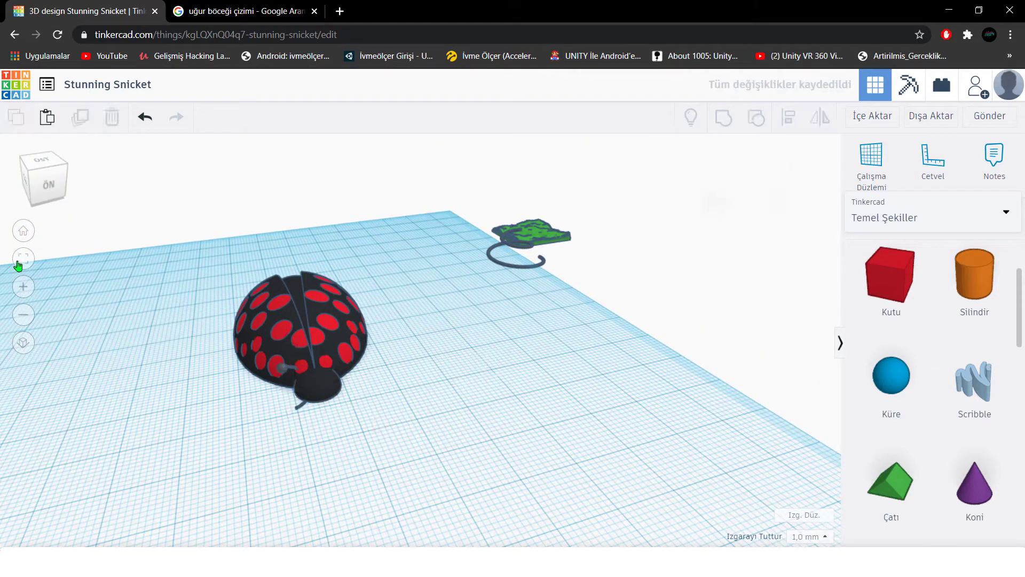
pyautogui.scroll(-3, 266, 491)
pyautogui.click(26, 262)
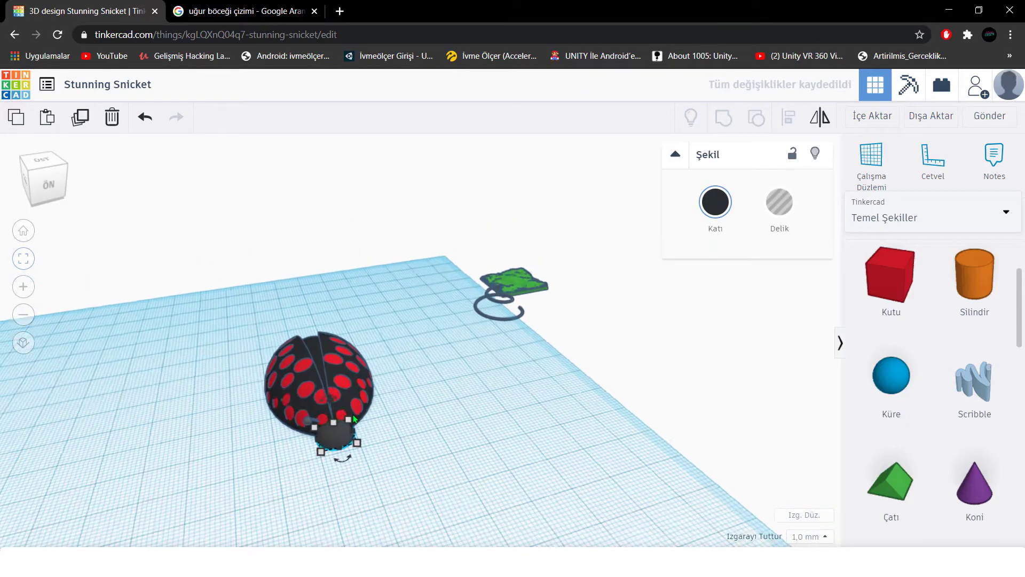
pyautogui.click(254, 329)
pyautogui.scroll(-2, 372, 439)
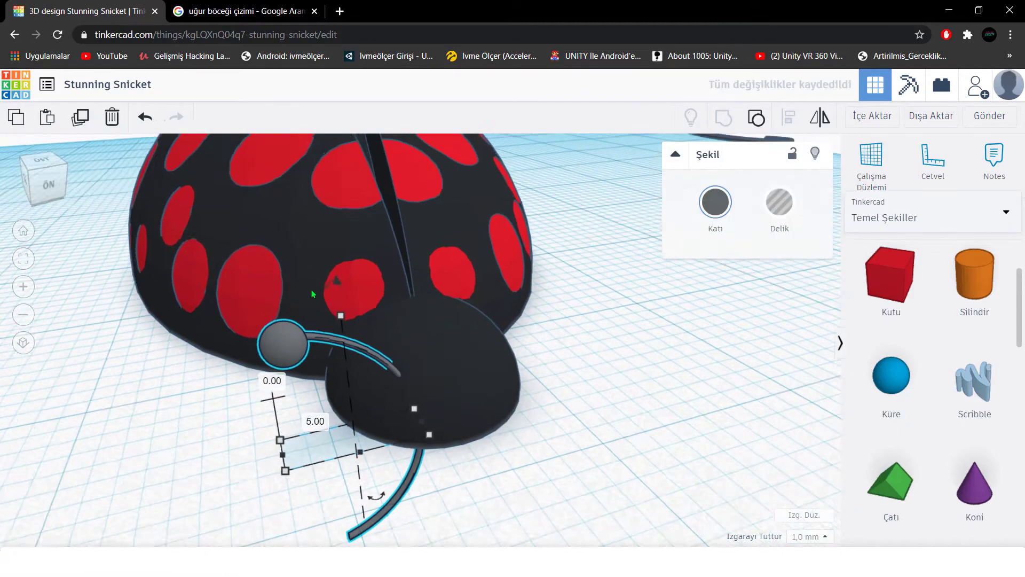
pyautogui.moveTo(376, 506); pyautogui.dragTo(382, 454)
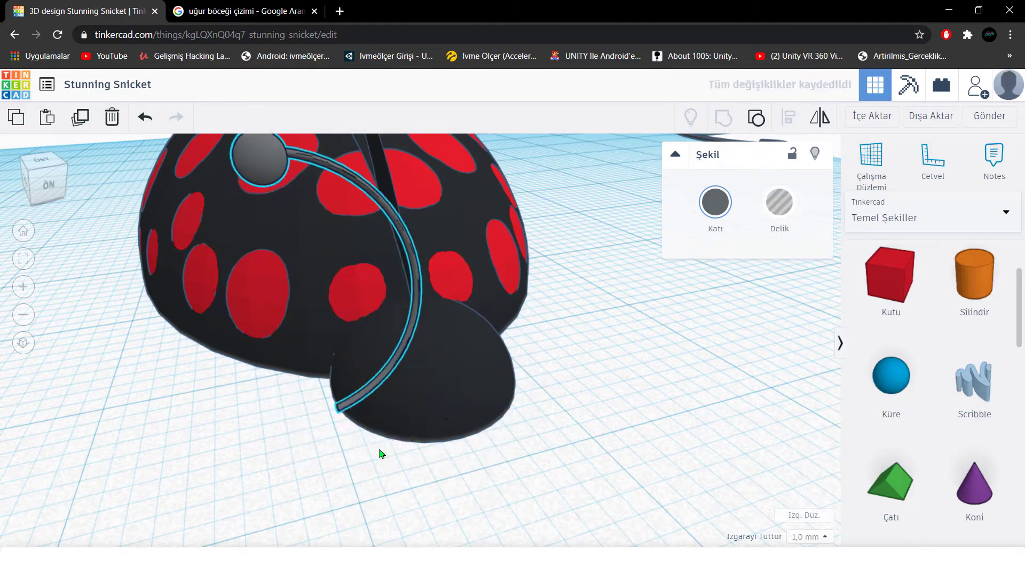
# Step: Tilt the antenna 45° so its ball end points outward and shift its base to one side of the head
pyautogui.moveTo(343, 449); pyautogui.dragTo(306, 200, button='right')
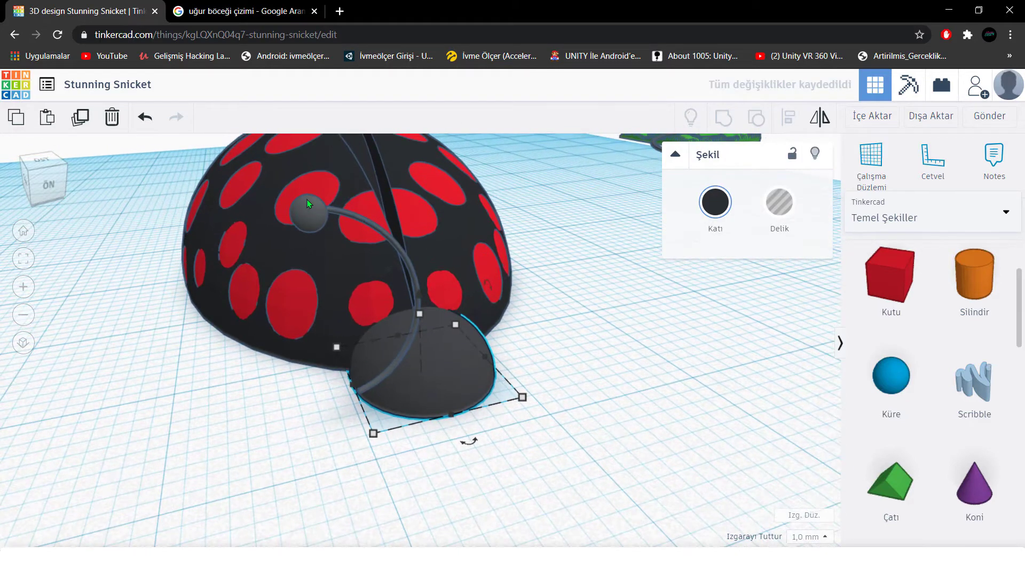
pyautogui.moveTo(318, 170); pyautogui.dragTo(447, 394)
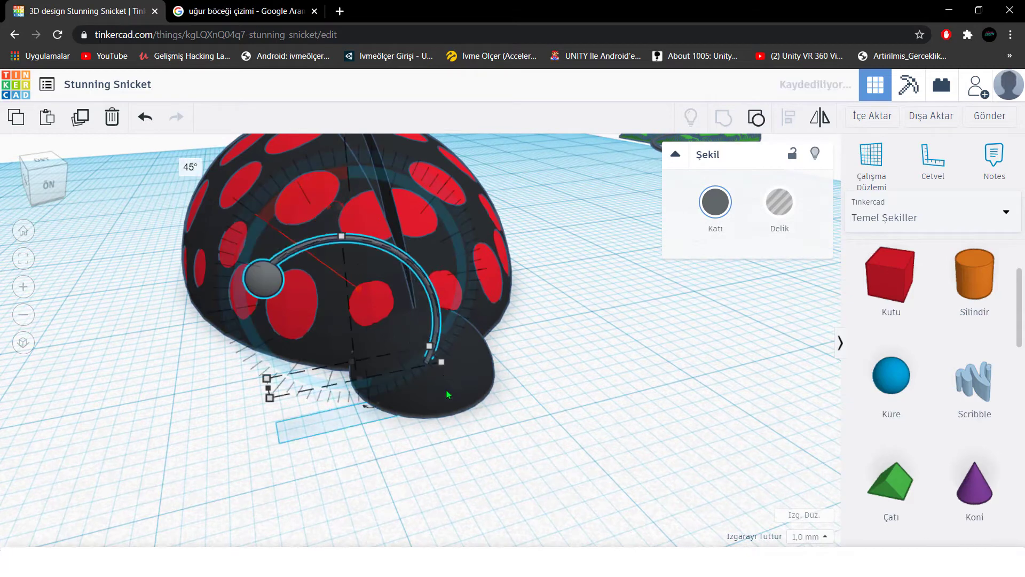
pyautogui.moveTo(439, 357); pyautogui.dragTo(347, 238)
pyautogui.moveTo(344, 276); pyautogui.dragTo(372, 318, button='right')
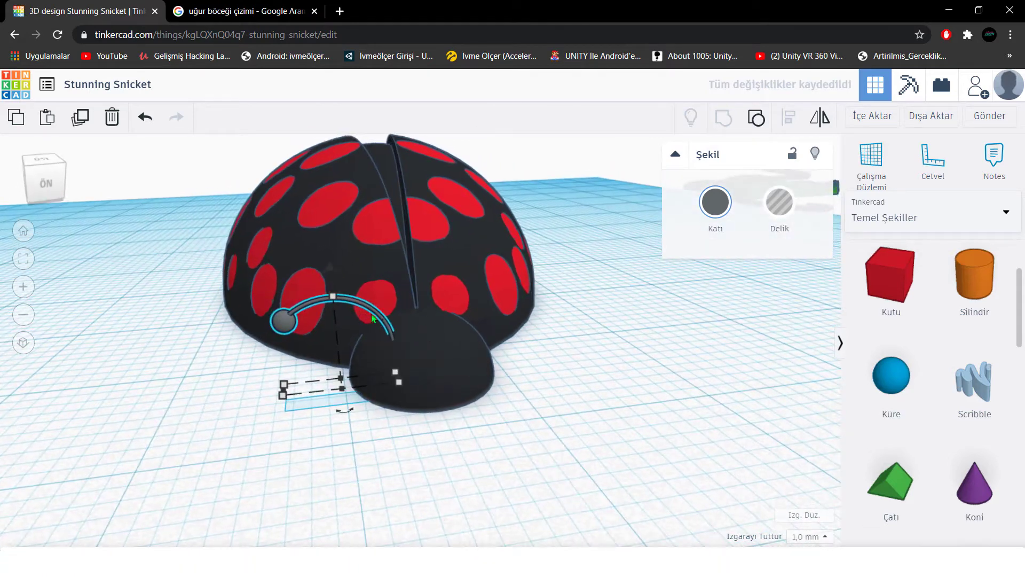
pyautogui.press('Left')
pyautogui.press('Left')
pyautogui.press('Left')
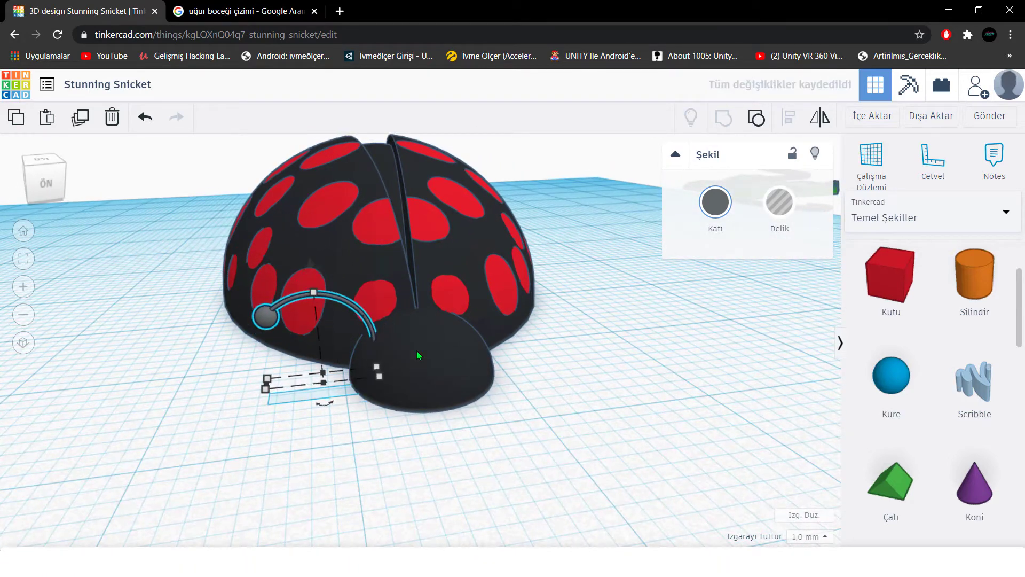
pyautogui.press('Right')
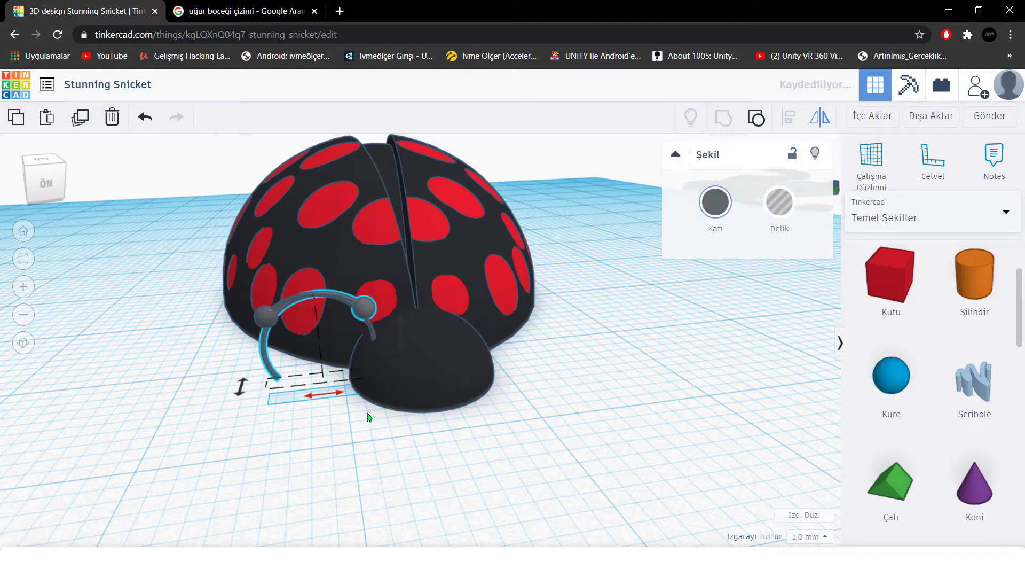
# Step: Duplicate the antenna, mirror the copy and move it to the opposite side of the head
pyautogui.hotkey('shift', 'Right')
pyautogui.hotkey('shift', 'Right')
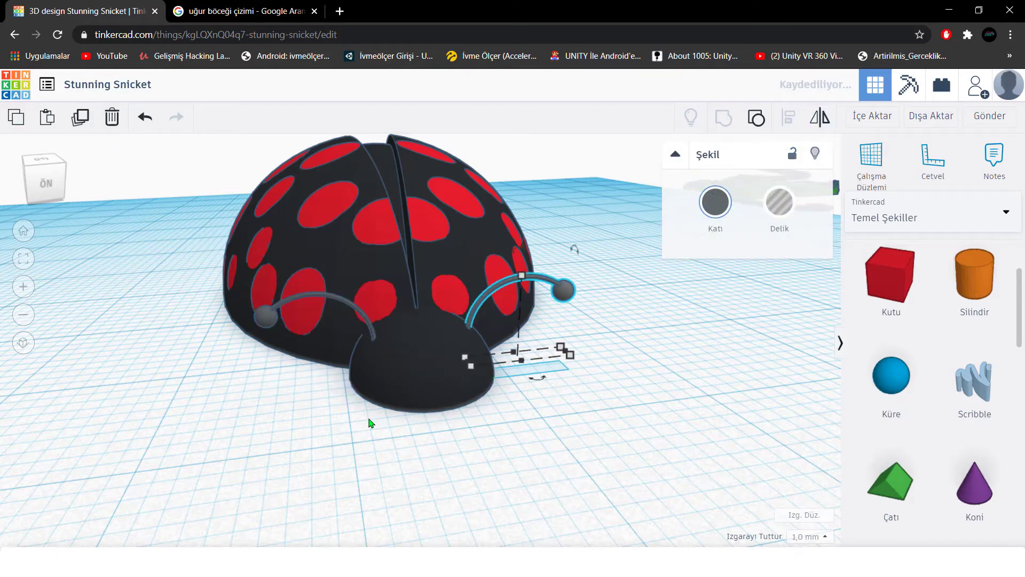
pyautogui.moveTo(466, 415); pyautogui.dragTo(488, 407, button='right')
pyautogui.click(489, 428)
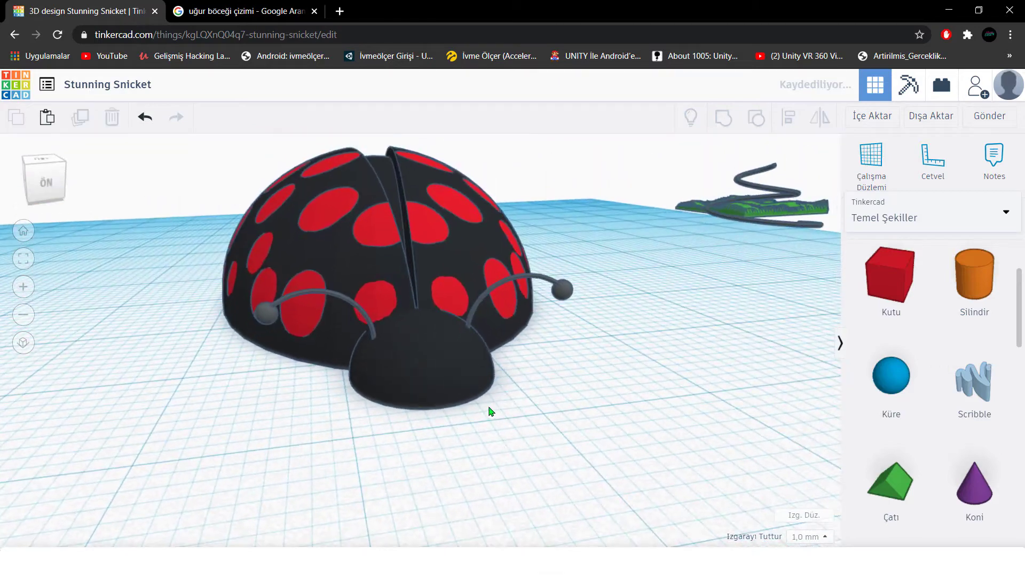
# Step: Add a sphere on the workplane in front of the ladybug and duplicate it
pyautogui.moveTo(491, 412); pyautogui.dragTo(566, 309, button='middle')
pyautogui.scroll(3, 566, 310)
pyautogui.moveTo(891, 375); pyautogui.dragTo(357, 371)
pyautogui.scroll(-3, 357, 371)
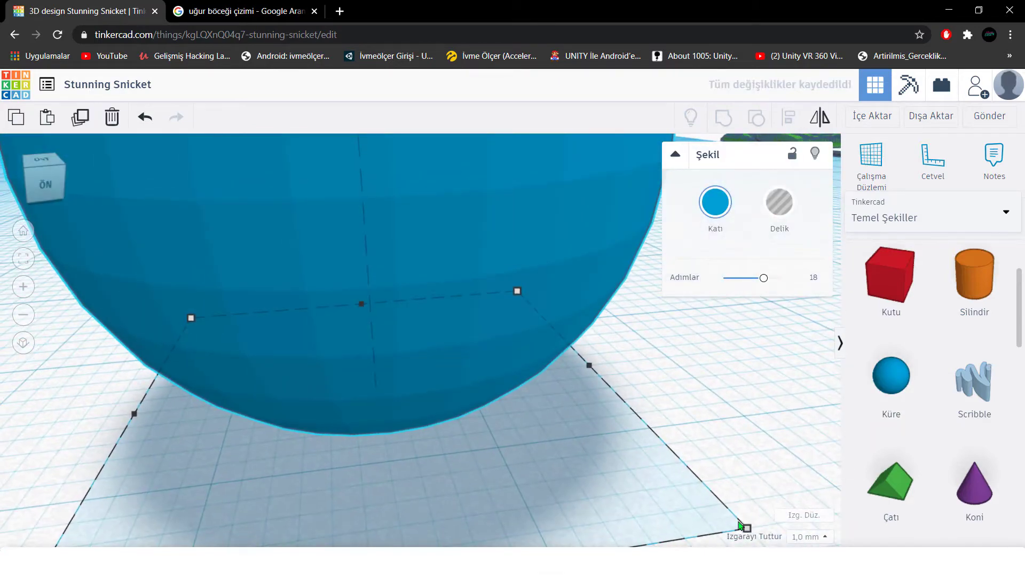
pyautogui.scroll(-5, 342, 437)
pyautogui.moveTo(405, 312); pyautogui.dragTo(334, 405)
pyautogui.click(79, 125)
# Step: Colour one sphere black and the other sphere white
pyautogui.click(716, 202)
pyautogui.click(696, 368)
pyautogui.click(312, 319)
pyautogui.click(716, 202)
pyautogui.click(945, 324)
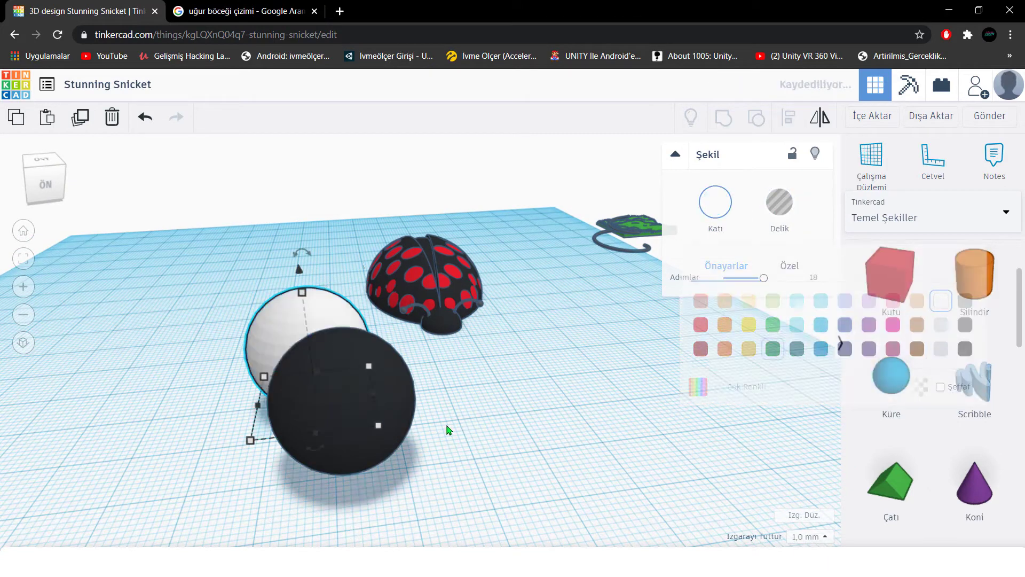
# Step: Shrink the black sphere to pupil size and position it at the front of the white sphere
pyautogui.moveTo(426, 497); pyautogui.dragTo(355, 460)
pyautogui.moveTo(308, 421); pyautogui.dragTo(303, 314)
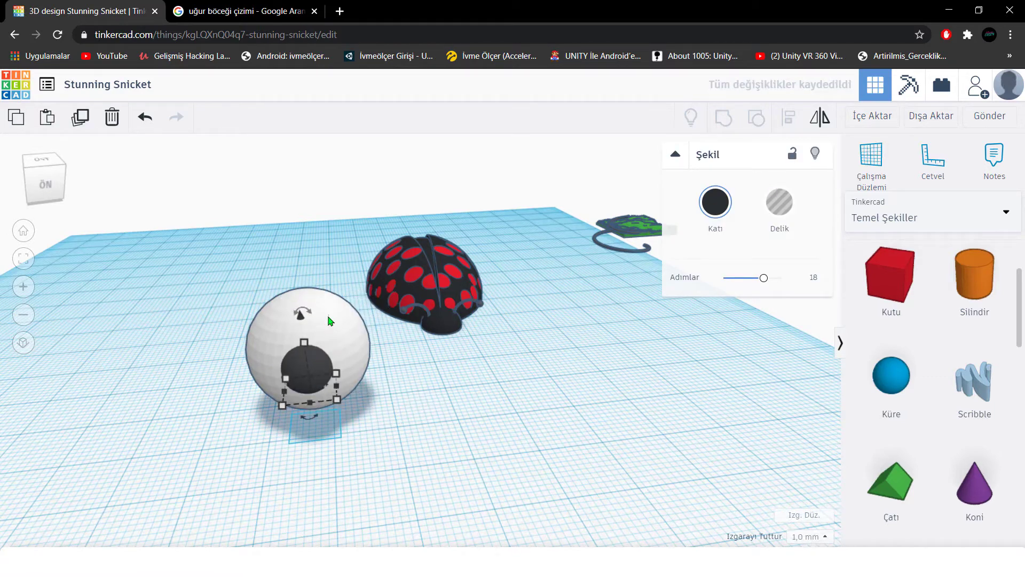
pyautogui.click(235, 360)
pyautogui.moveTo(235, 360); pyautogui.dragTo(322, 360, button='right')
# Step: Scale the white sphere down proportionally and move it forward so the black pupil sits on its front
pyautogui.click(322, 359)
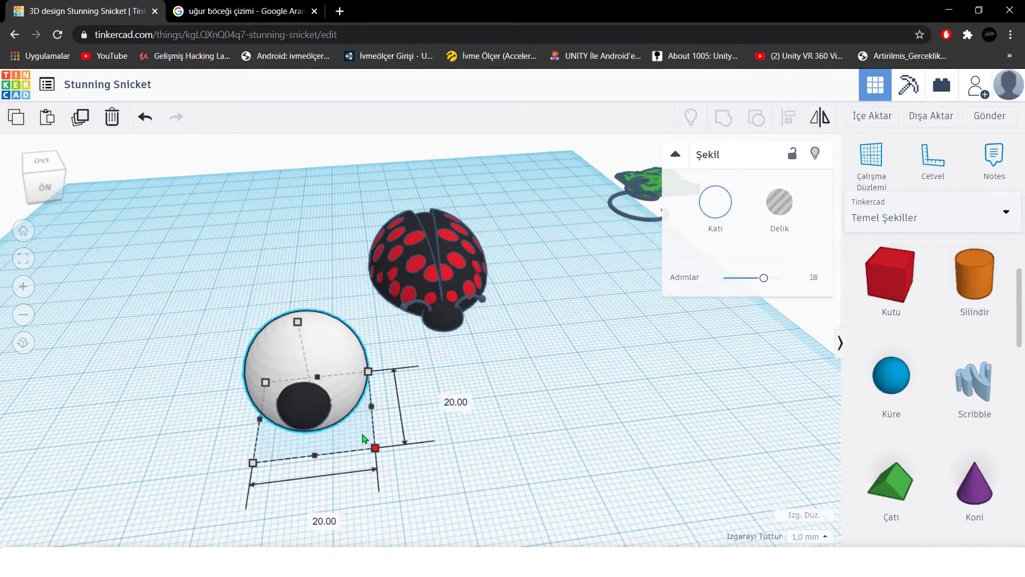
pyautogui.keyDown('shift'); pyautogui.moveTo(373, 442); pyautogui.dragTo(356, 441); pyautogui.keyUp('shift')
pyautogui.press('Down')
pyautogui.press('Down')
pyautogui.press('Down')
pyautogui.press('Down')
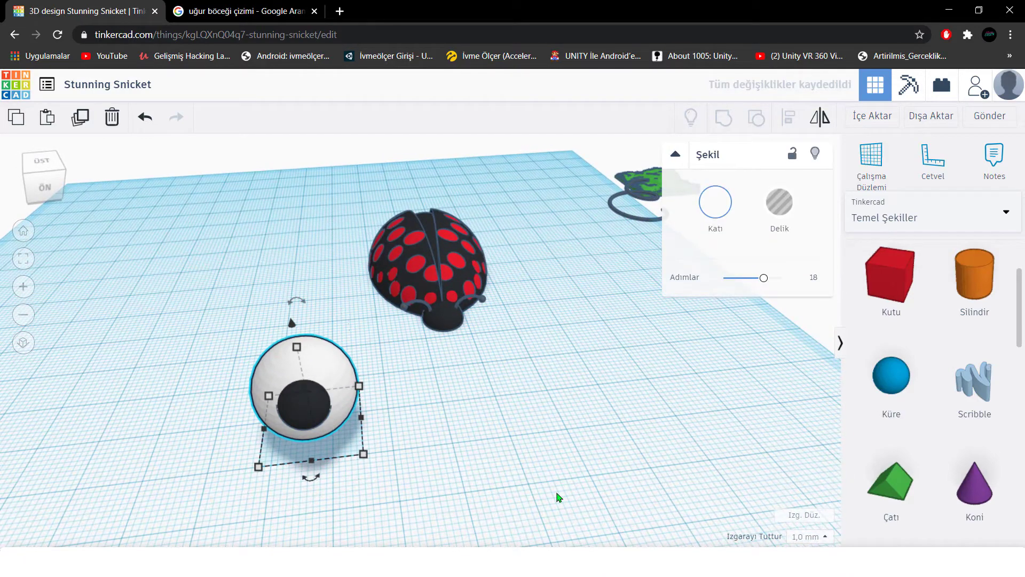
# Step: Shrink both spheres together to about 4.72 by 5 mm and group them as a multicolour eye
pyautogui.click(529, 492)
pyautogui.moveTo(529, 492); pyautogui.dragTo(387, 448, button='right')
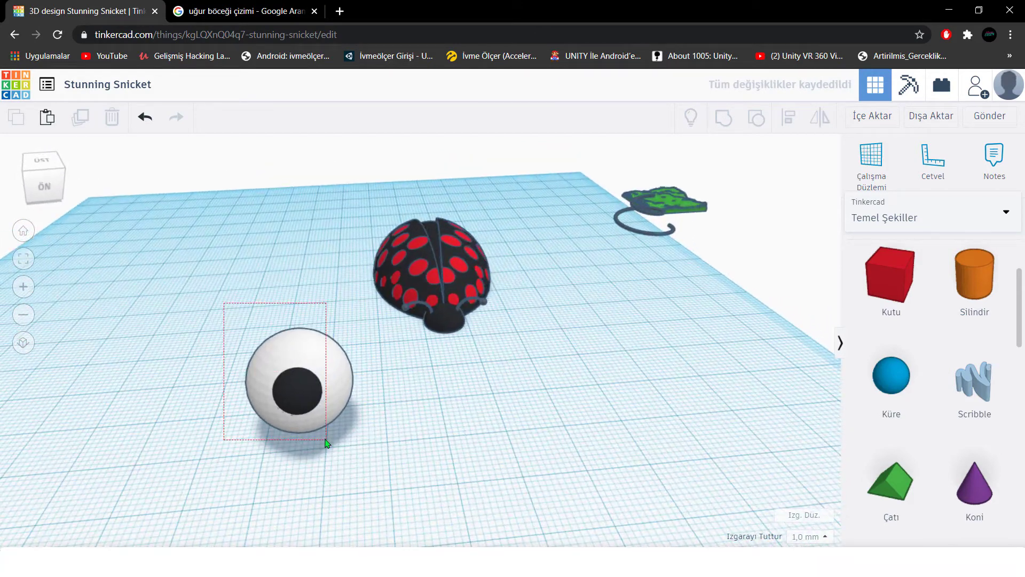
pyautogui.moveTo(327, 444); pyautogui.dragTo(287, 410)
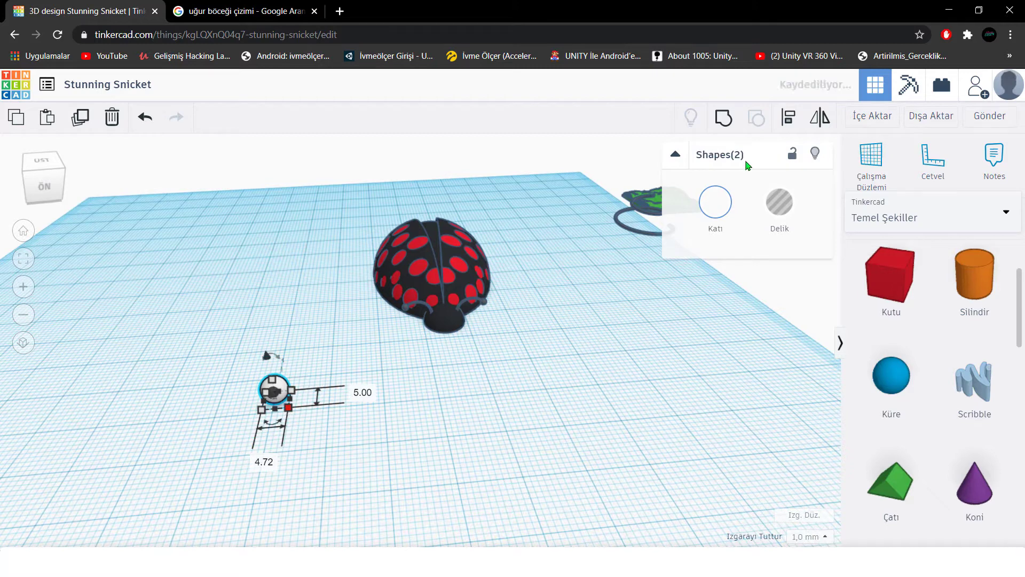
pyautogui.hotkey('ctrl', 'g')
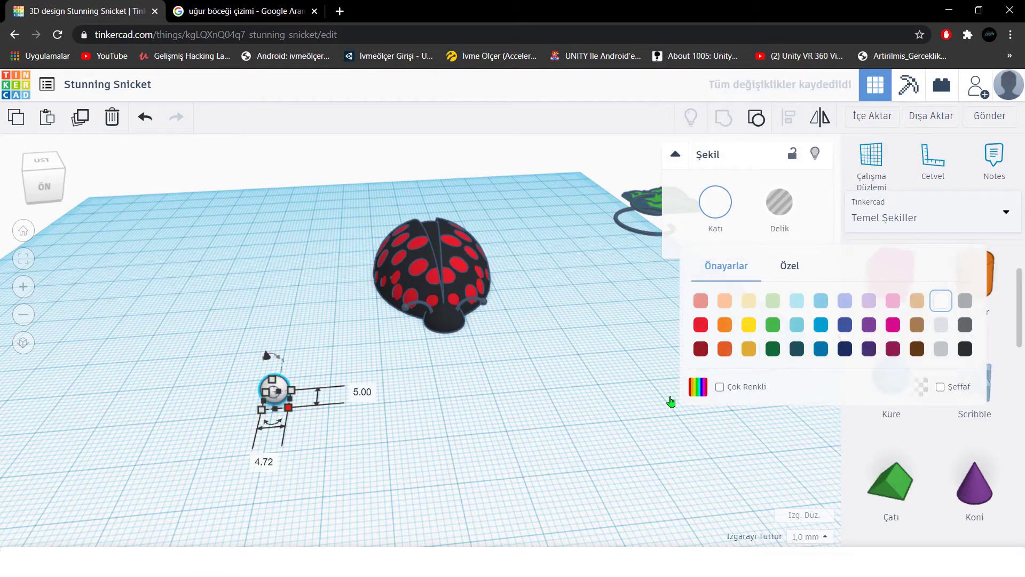
pyautogui.click(688, 387)
# Step: Move the eye to the front of the head, make it smaller and duplicate it for the second eye
pyautogui.moveTo(275, 391); pyautogui.dragTo(415, 352)
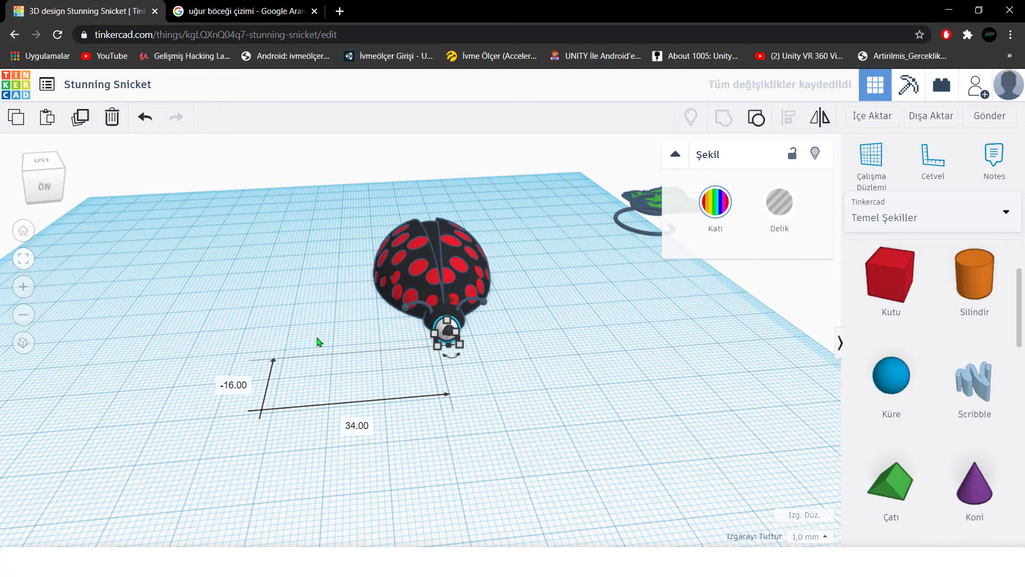
pyautogui.press('f')
pyautogui.moveTo(496, 464); pyautogui.dragTo(430, 402)
pyautogui.click(319, 376)
pyautogui.click(83, 123)
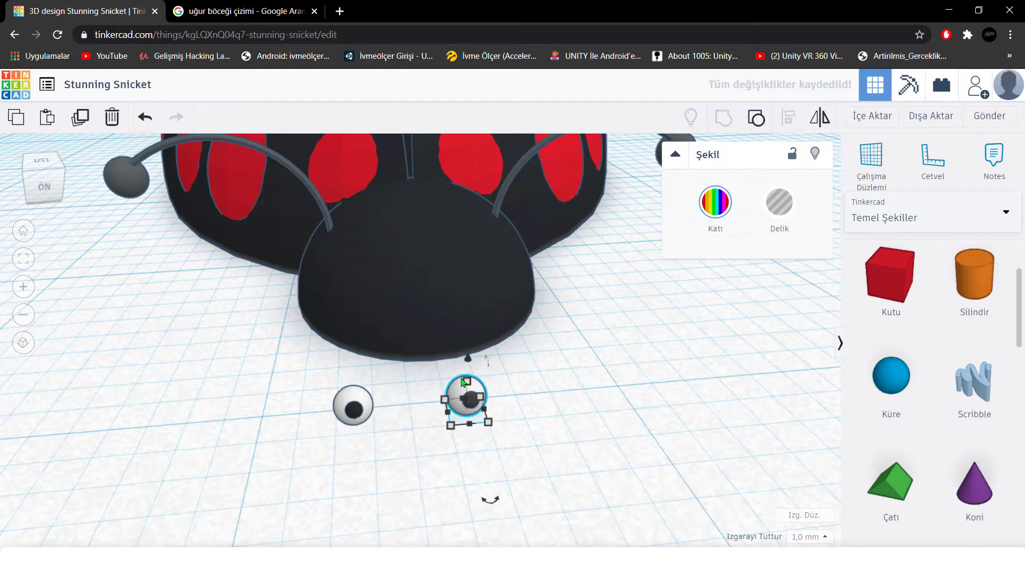
# Step: Set both eyes side by side into the front of the head and move them up its surface
pyautogui.moveTo(278, 422); pyautogui.dragTo(278, 421)
pyautogui.moveTo(469, 397); pyautogui.dragTo(458, 327)
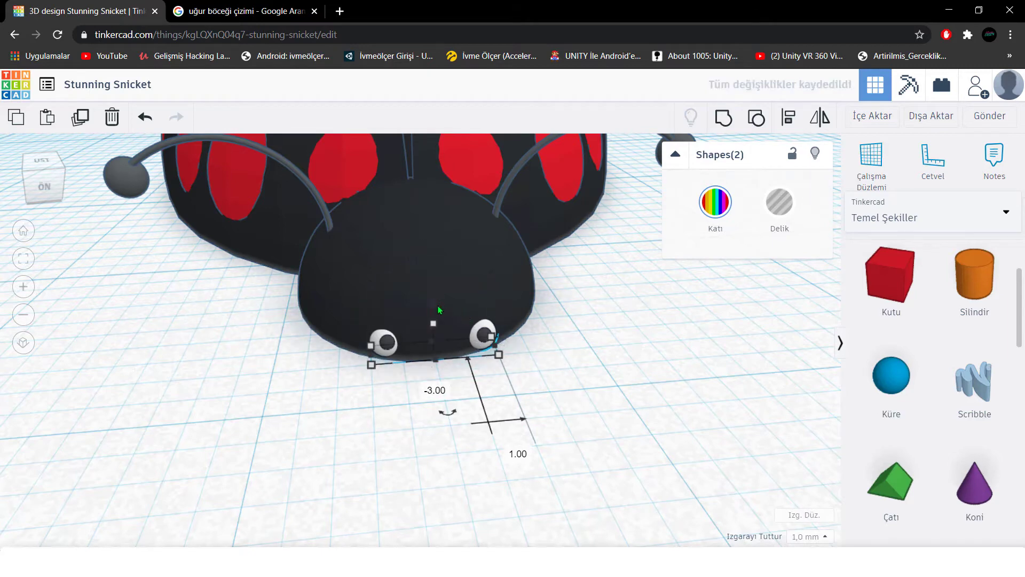
pyautogui.moveTo(439, 310); pyautogui.dragTo(434, 238)
pyautogui.click(536, 409)
pyautogui.moveTo(535, 409); pyautogui.dragTo(538, 430, button='right')
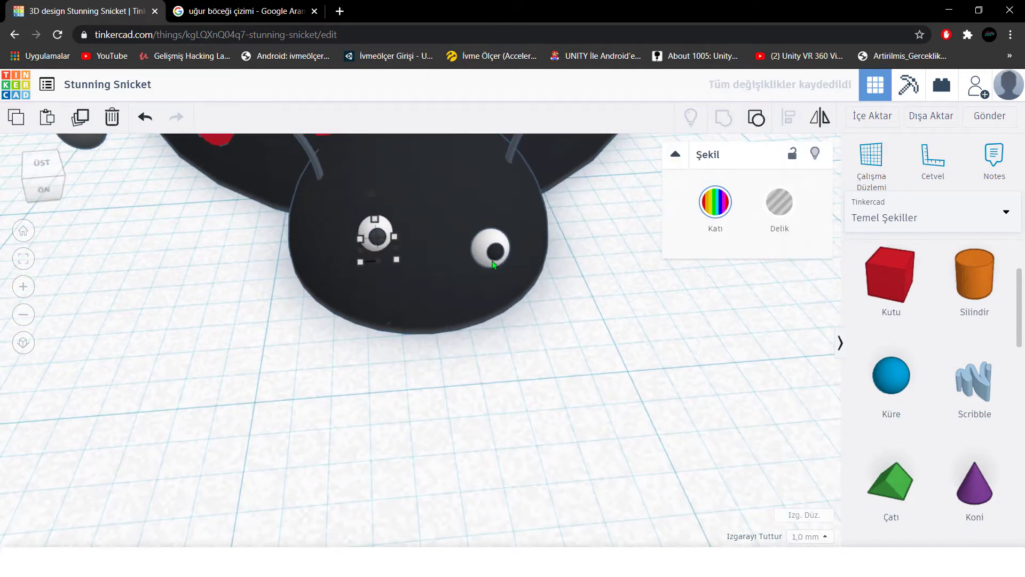
pyautogui.scroll(-10, 468, 364)
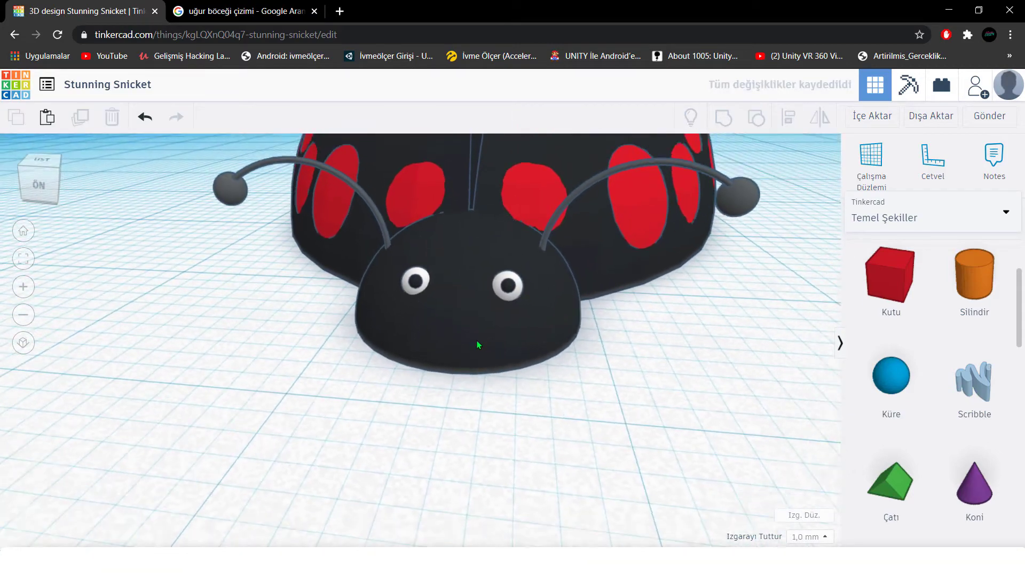
pyautogui.scroll(10, 454, 329)
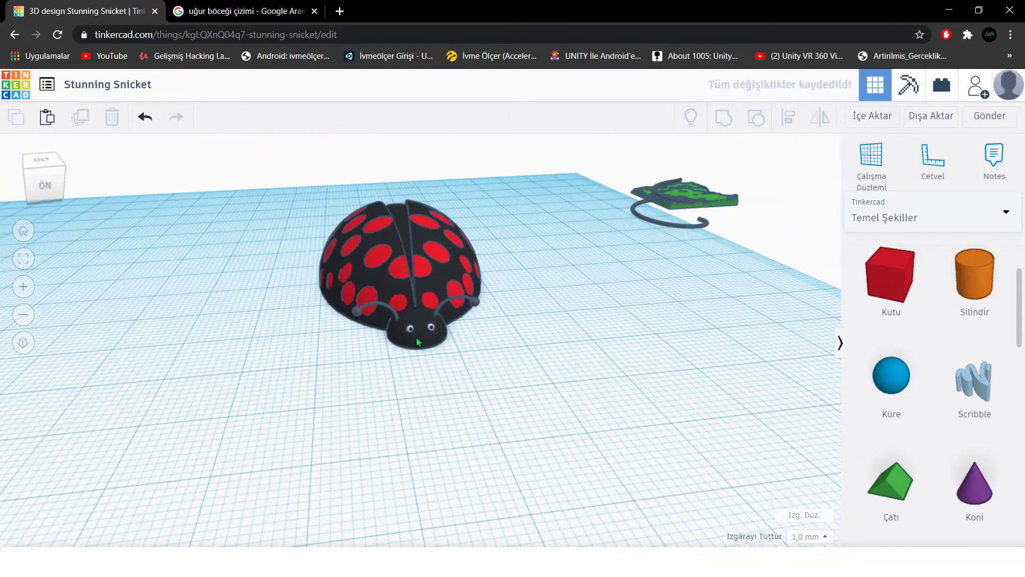
pyautogui.scroll(-3, 453, 329)
pyautogui.scroll(3, 465, 422)
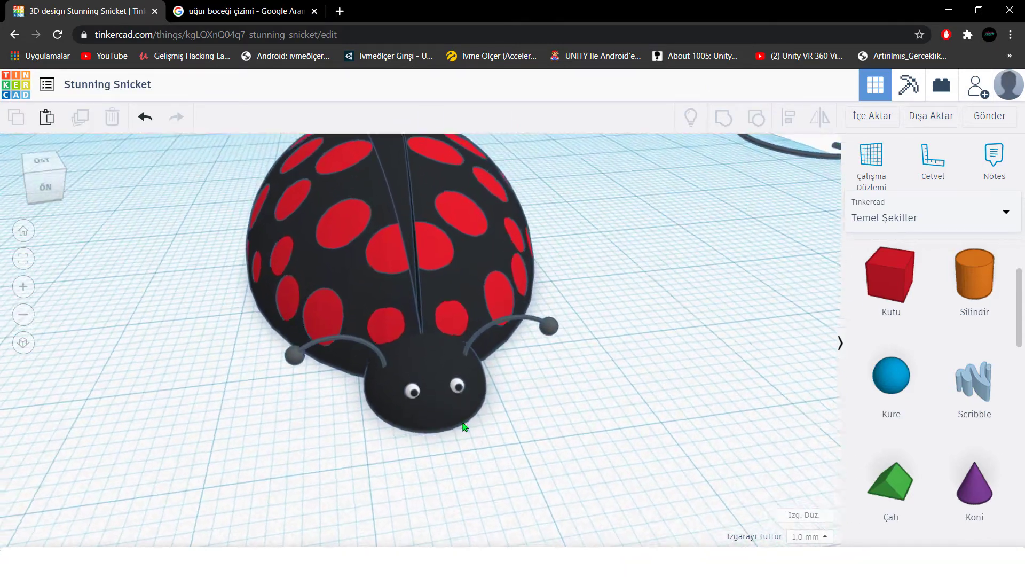
# Step: Move the spare helix coil beside the ladybug and stretch its height to about 16.19 mm
pyautogui.scroll(-4, 472, 361)
pyautogui.click(731, 203)
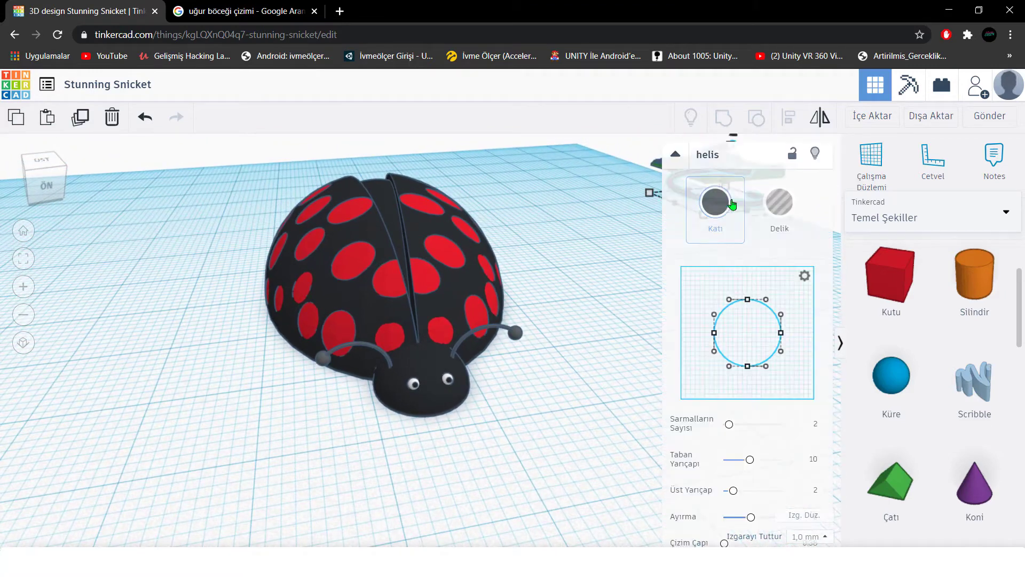
pyautogui.click(614, 258)
pyautogui.moveTo(615, 258); pyautogui.dragTo(674, 209, button='right')
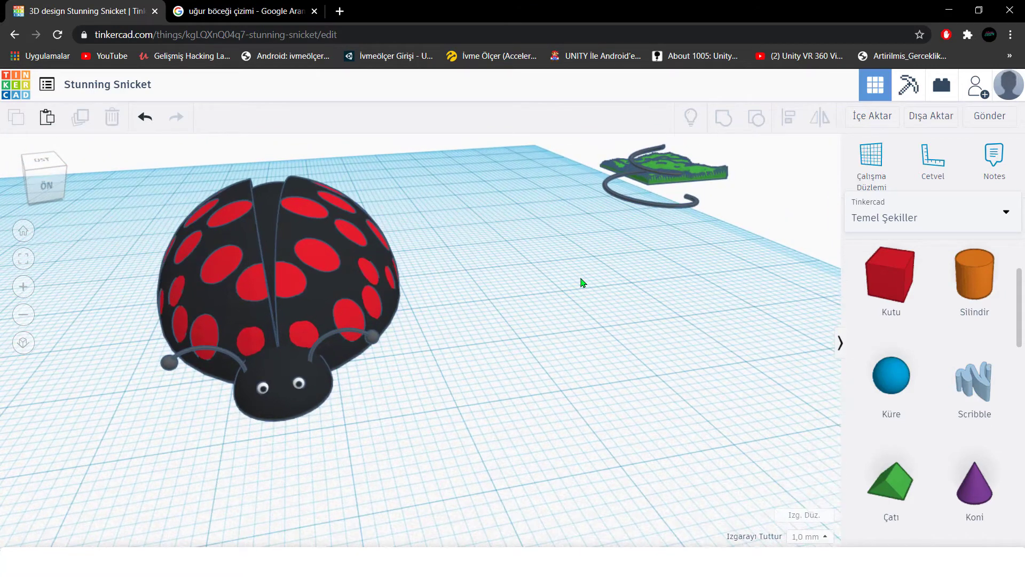
pyautogui.hotkey('ctrl', 'z')
pyautogui.moveTo(543, 251); pyautogui.dragTo(550, 194)
pyautogui.scroll(-2, 553, 198)
pyautogui.scroll(2, 955, 304)
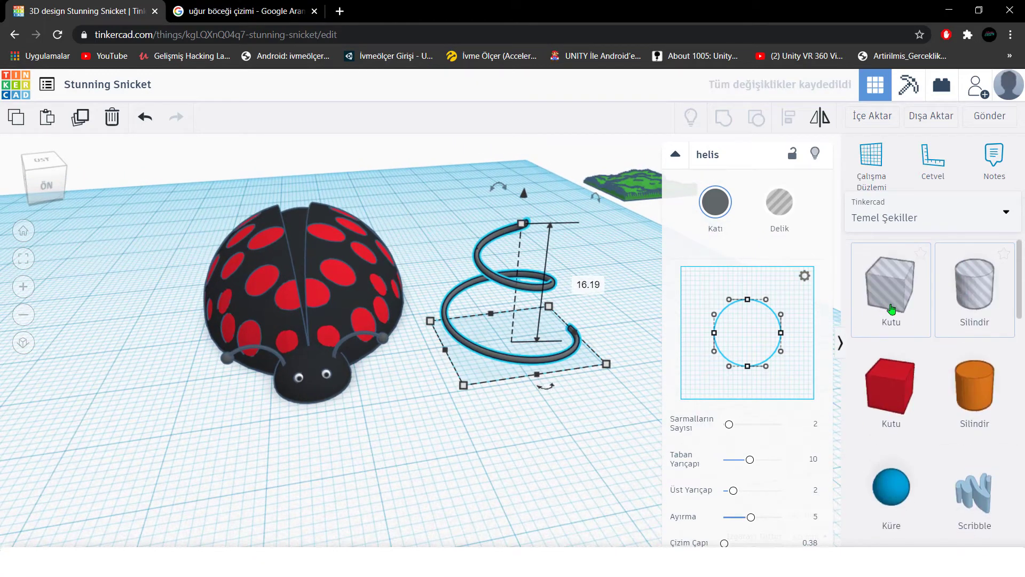
# Step: Place a hole box over the spare helix coil and shift it 4 mm towards the front
pyautogui.moveTo(890, 288); pyautogui.dragTo(523, 348)
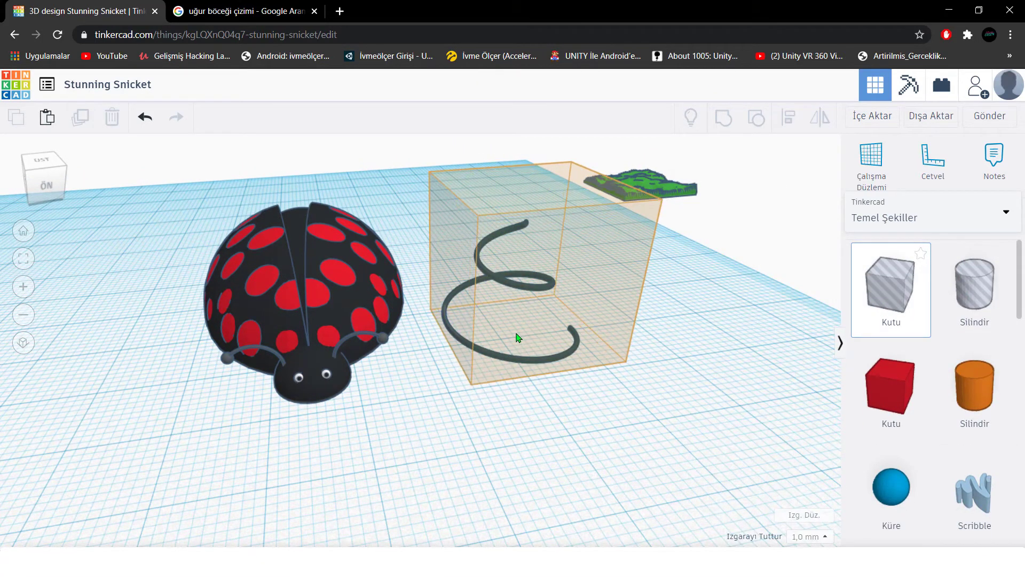
pyautogui.moveTo(552, 407); pyautogui.dragTo(550, 391)
pyautogui.press('Down')
pyautogui.press('Down')
pyautogui.press('Down')
pyautogui.press('Down')
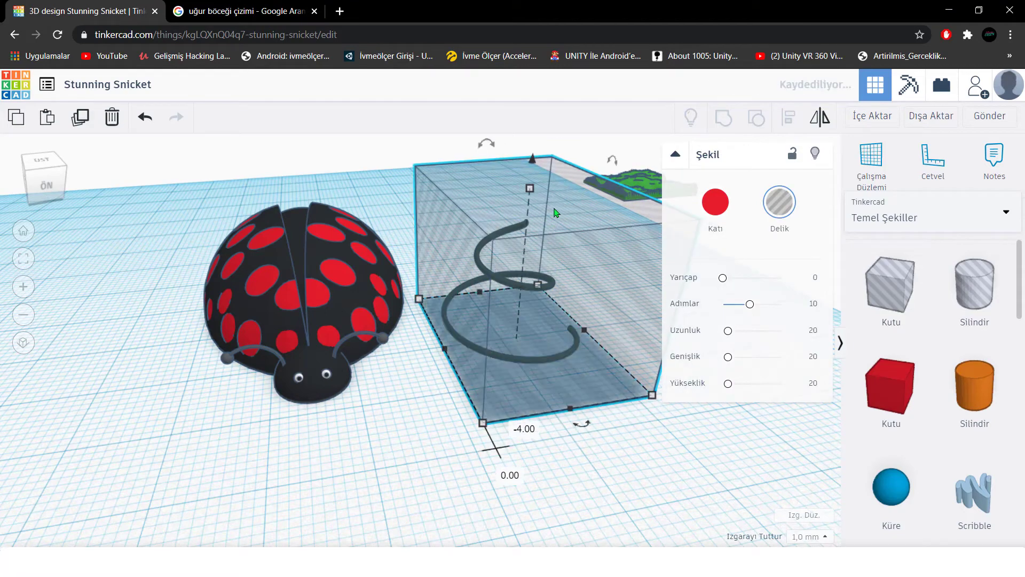
# Step: Lower the hole box's height to 9 mm so that it covers only the lower part of the helix
pyautogui.moveTo(531, 188); pyautogui.dragTo(527, 298)
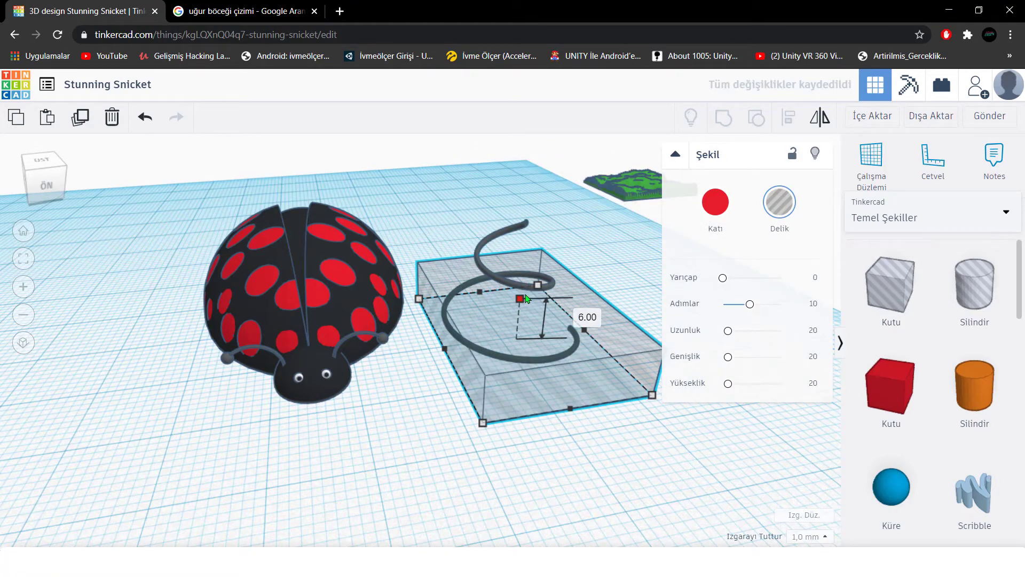
pyautogui.scroll(5, 363, 288)
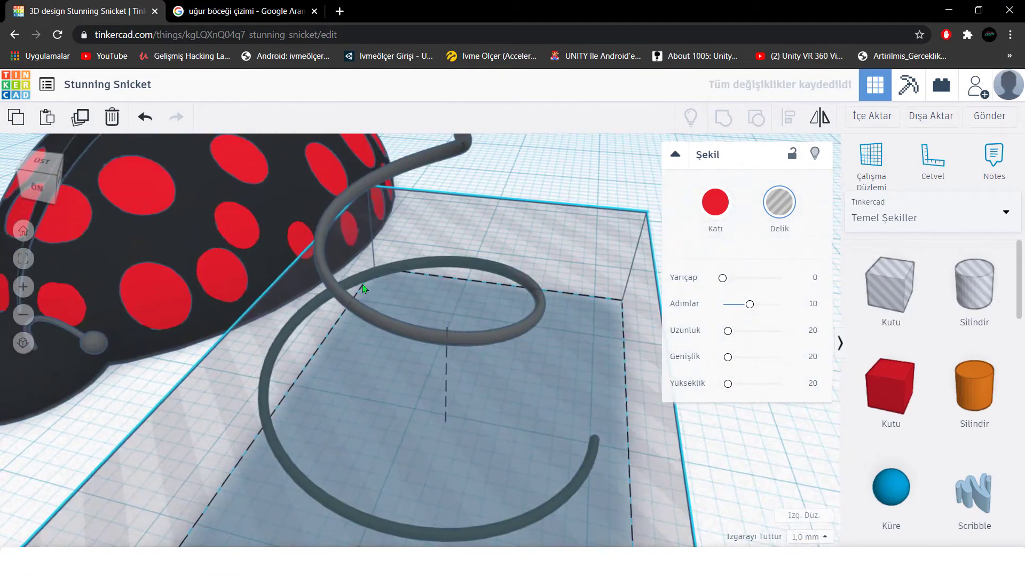
pyautogui.scroll(-3, 406, 305)
pyautogui.moveTo(449, 286); pyautogui.dragTo(438, 323, button='right')
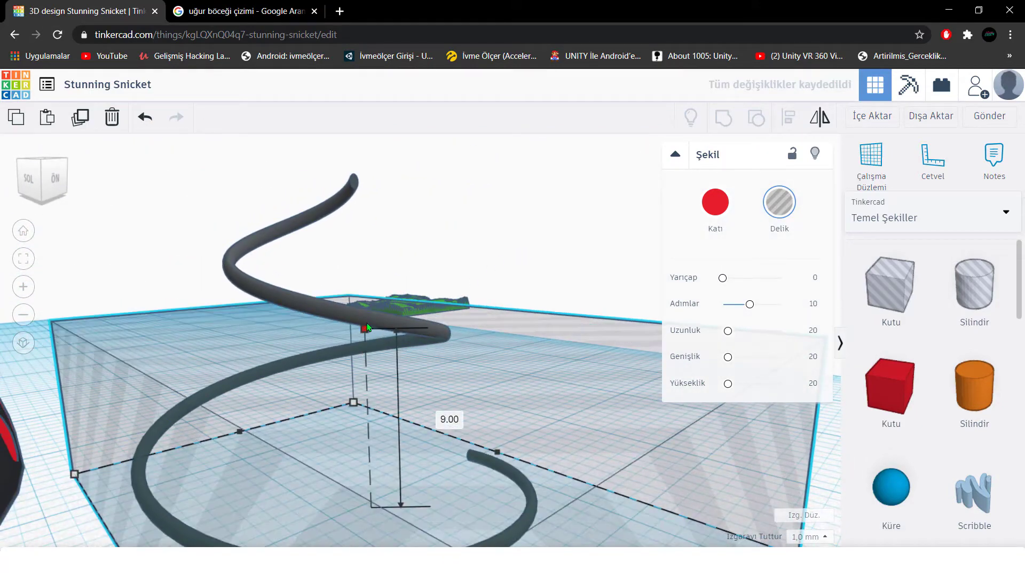
pyautogui.moveTo(367, 327); pyautogui.dragTo(372, 390, button='right')
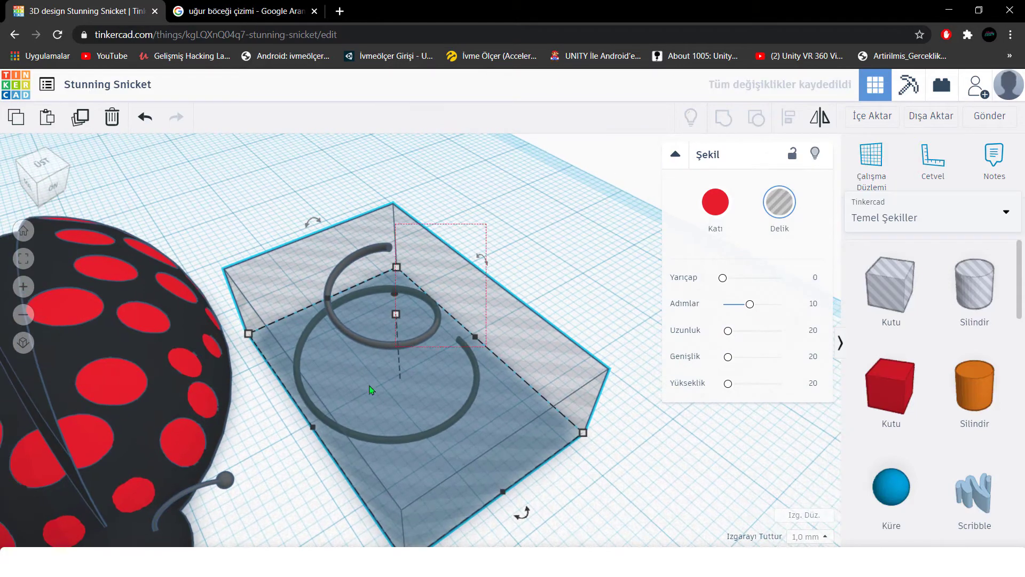
# Step: Try to cut away the lower part of the helix by grouping it with the hole box
pyautogui.keyDown('shift'); pyautogui.click(439, 320); pyautogui.keyUp('shift')
pyautogui.click(724, 117)
pyautogui.scroll(-2, 494, 279)
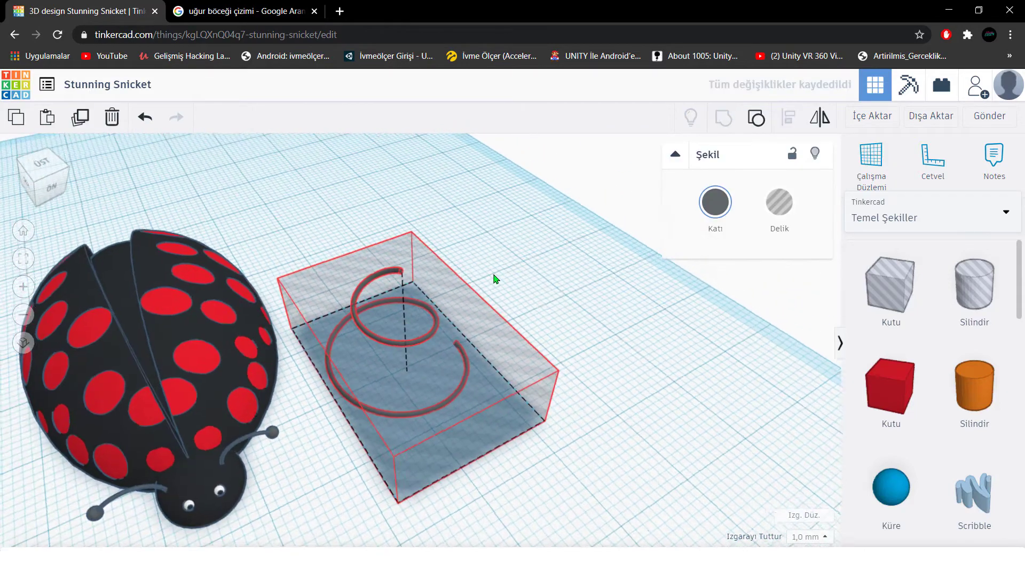
pyautogui.moveTo(494, 279); pyautogui.dragTo(600, 435, button='right')
pyautogui.click(550, 407)
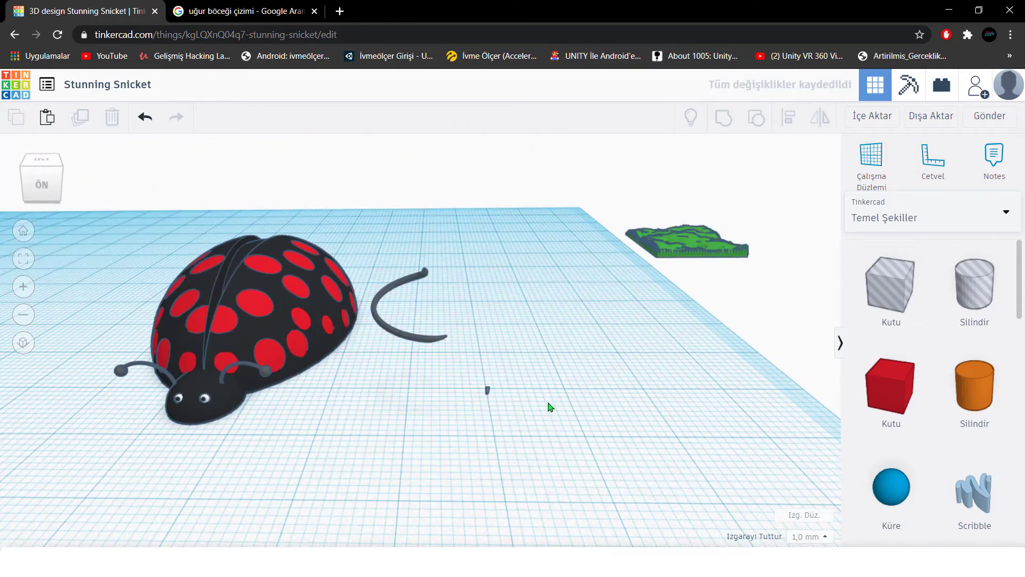
pyautogui.click(152, 128)
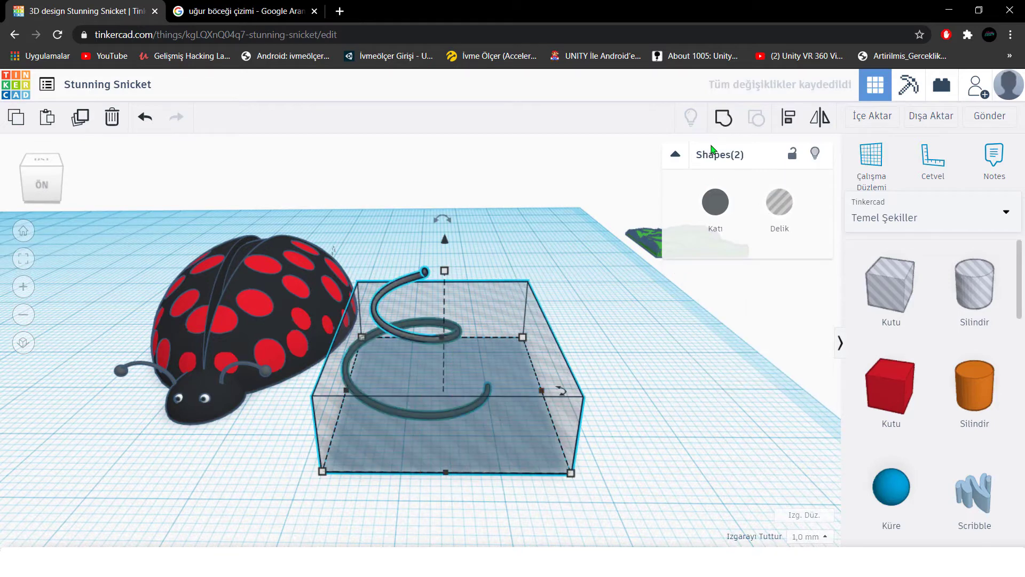
pyautogui.click(723, 117)
pyautogui.click(647, 361)
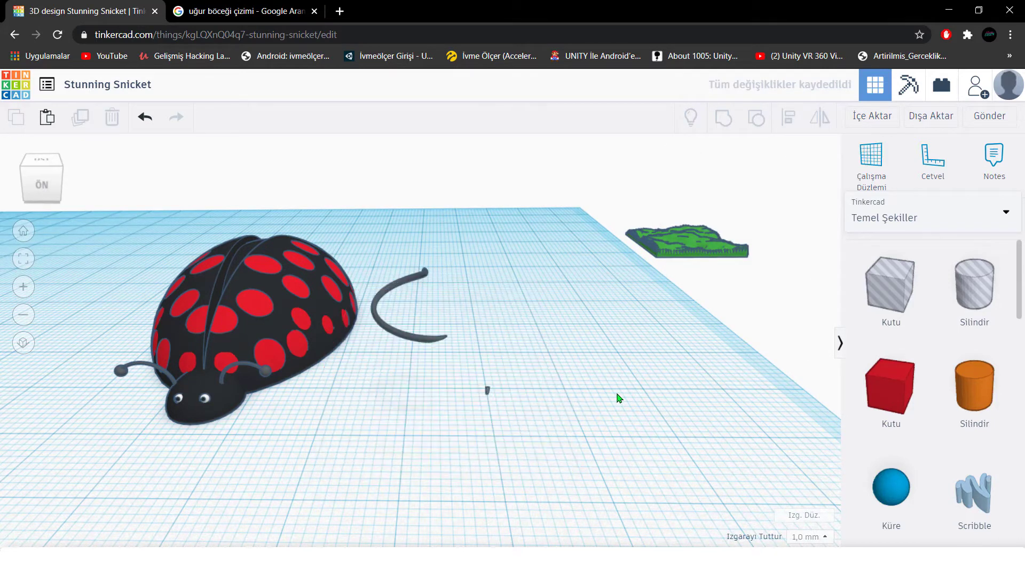
pyautogui.click(145, 117)
# Step: Lower the hole box slightly and group it with the helix, leaving only the upper arc
pyautogui.moveTo(470, 374); pyautogui.dragTo(488, 467, button='right')
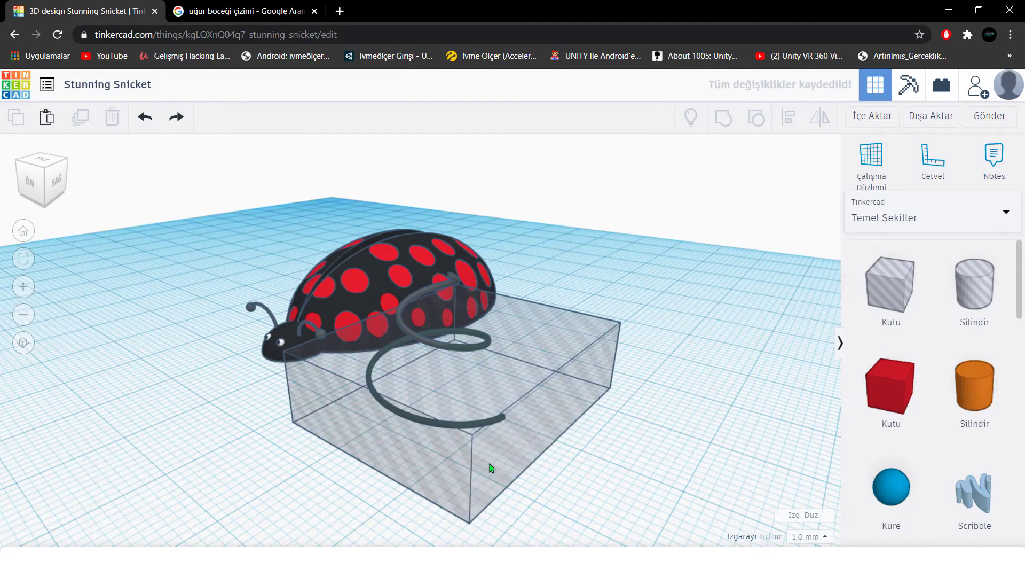
pyautogui.click(462, 341)
pyautogui.moveTo(462, 312)
pyautogui.mouseDown()
pyautogui.moveTo(462, 340)
pyautogui.moveTo(463, 314)
pyautogui.mouseUp()
pyautogui.moveTo(472, 350); pyautogui.dragTo(571, 343, button='right')
pyautogui.keyDown('shift'); pyautogui.click(399, 411); pyautogui.keyUp('shift')
pyautogui.click(725, 121)
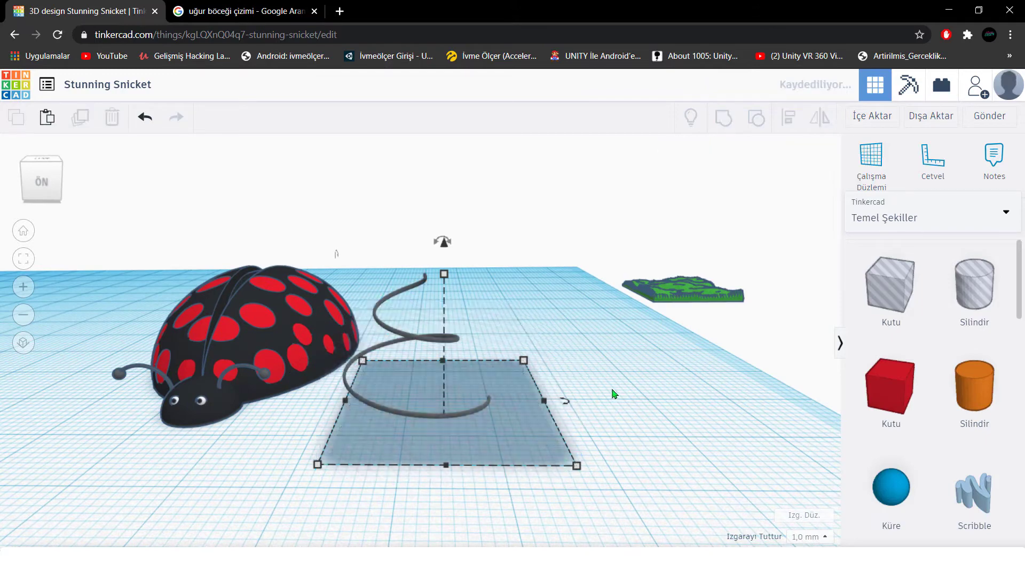
pyautogui.moveTo(614, 395); pyautogui.dragTo(610, 409, button='right')
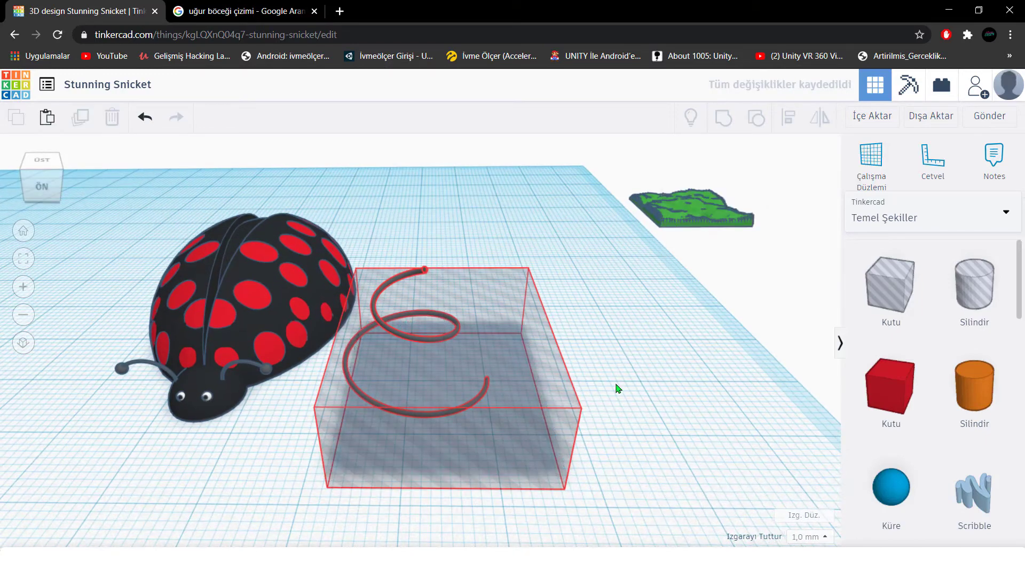
pyautogui.moveTo(495, 389); pyautogui.dragTo(388, 330, button='right')
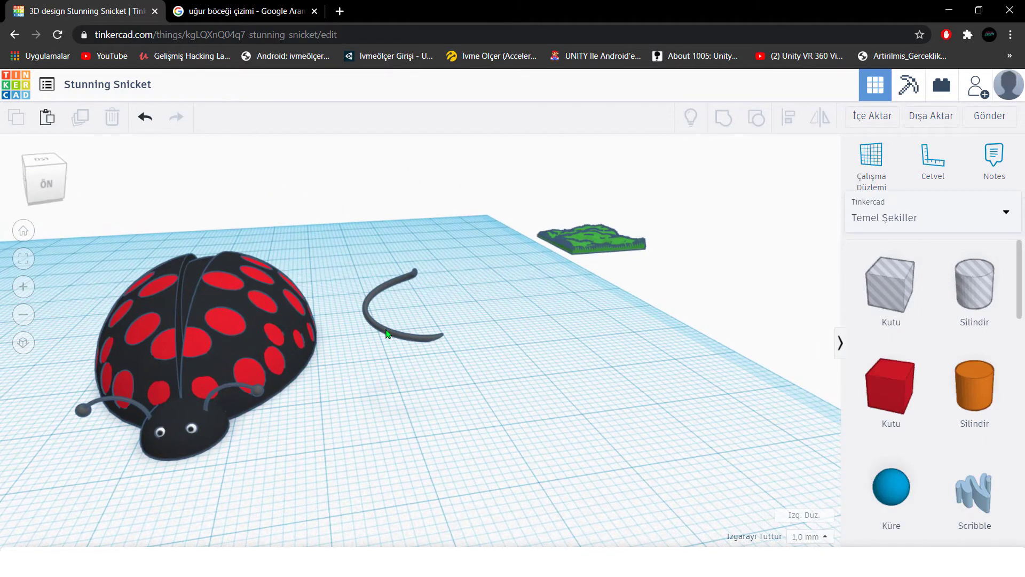
# Step: Mirror the remaining helix arc left to right
pyautogui.moveTo(526, 400); pyautogui.dragTo(569, 382, button='middle')
pyautogui.click(570, 380)
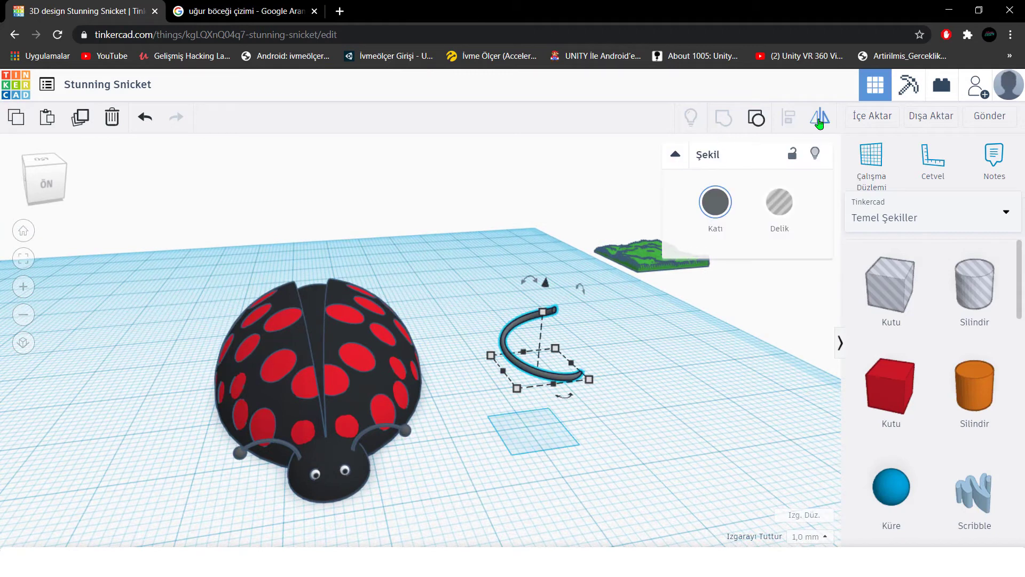
pyautogui.moveTo(553, 386); pyautogui.dragTo(569, 345, button='right')
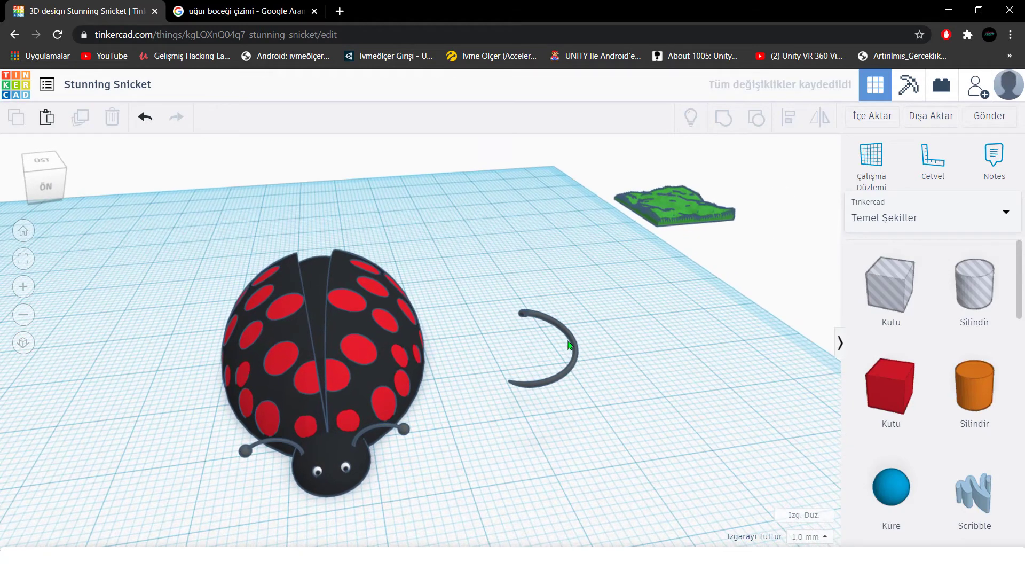
# Step: Lower the mirrored arc to the workplane, correcting its height with a 3 mm upward move
pyautogui.click(573, 344)
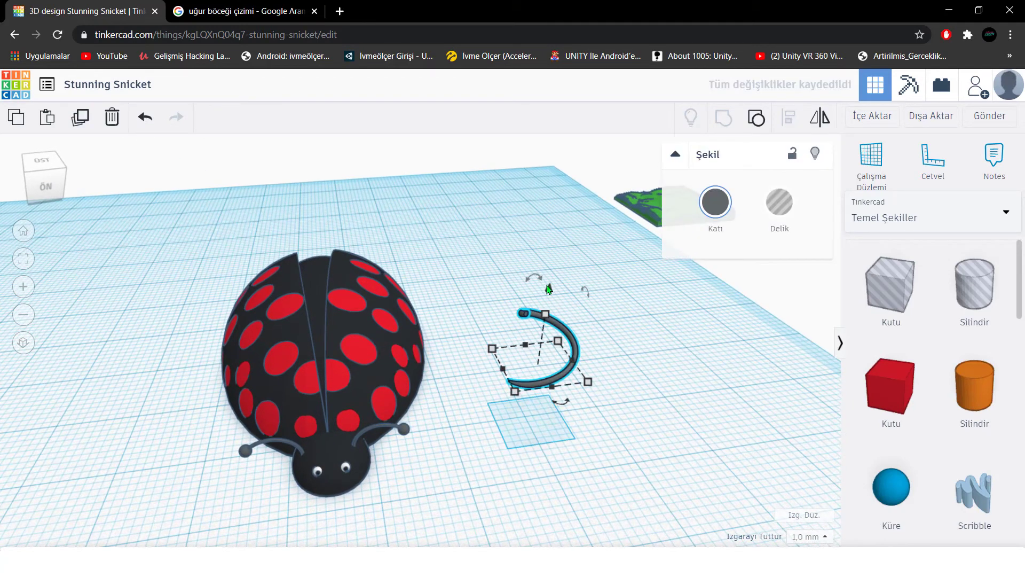
pyautogui.moveTo(549, 289); pyautogui.dragTo(540, 379)
pyautogui.moveTo(528, 478); pyautogui.dragTo(515, 430, button='right')
pyautogui.click(25, 262)
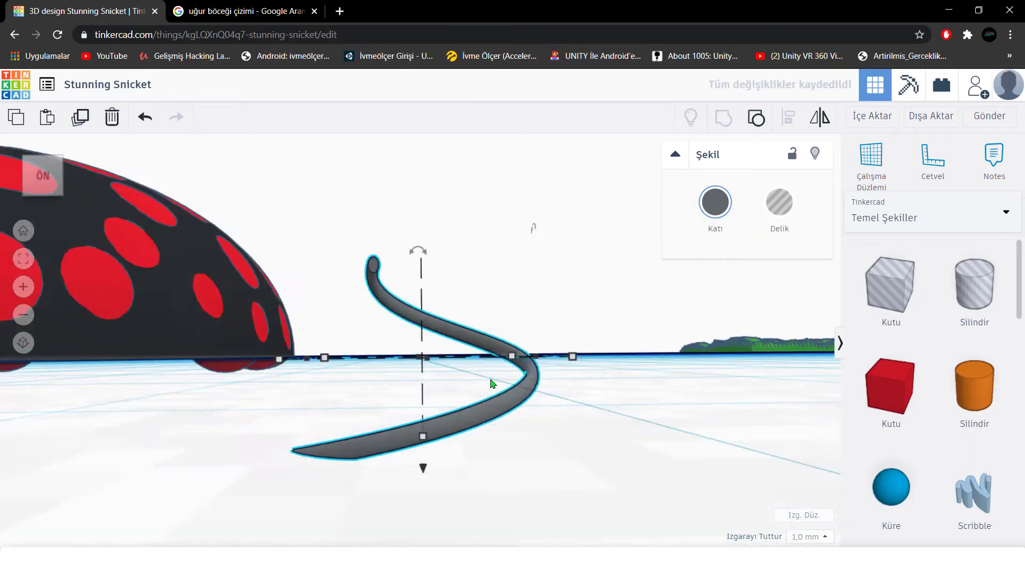
pyautogui.moveTo(491, 383); pyautogui.dragTo(431, 199, button='right')
pyautogui.moveTo(419, 220); pyautogui.dragTo(451, 108)
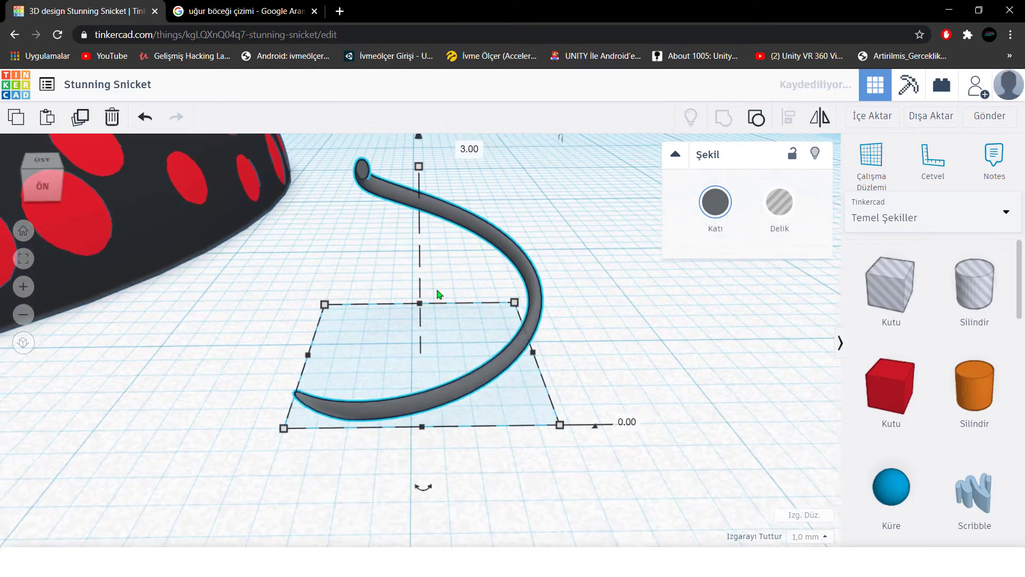
# Step: Mirror the arc left to right again and flip it vertically
pyautogui.scroll(-3, 447, 385)
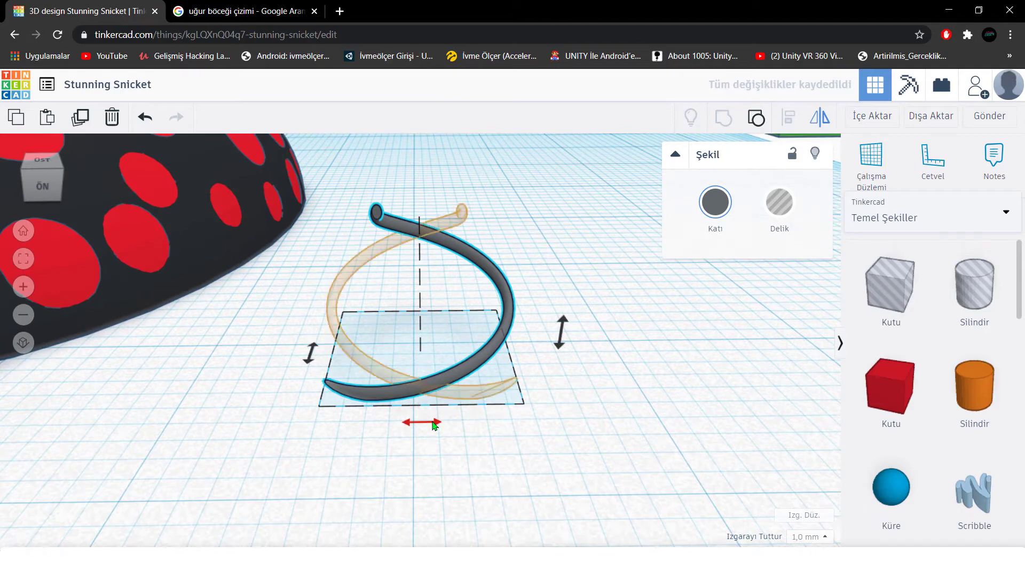
pyautogui.moveTo(435, 424); pyautogui.dragTo(471, 368)
pyautogui.moveTo(560, 337); pyautogui.dragTo(337, 365)
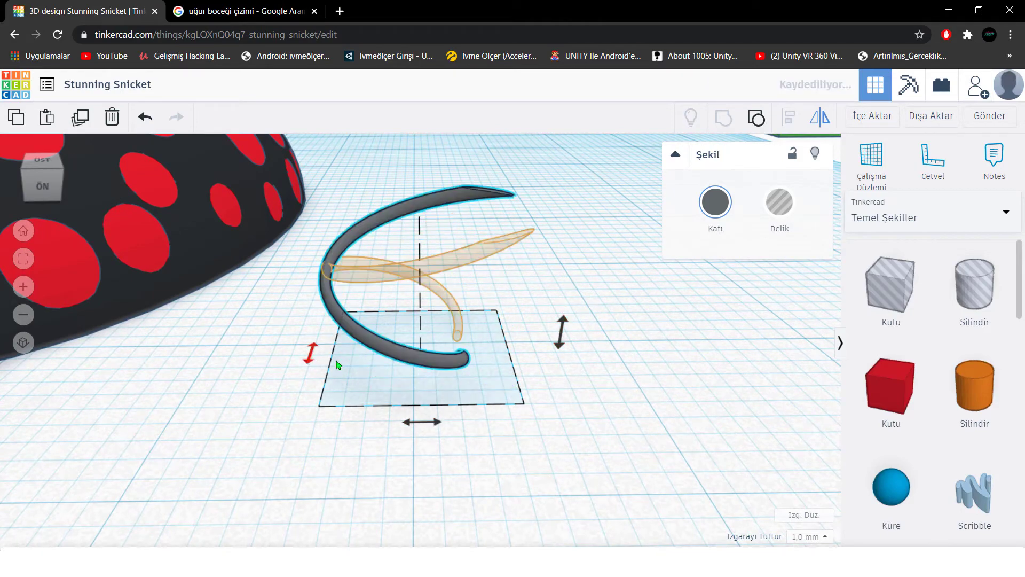
pyautogui.click(556, 340)
pyautogui.click(527, 444)
pyautogui.moveTo(527, 444); pyautogui.dragTo(561, 401, button='right')
# Step: Place a hole box over part of the arc and group both to cut it down to a short curved leg
pyautogui.click(452, 313)
pyautogui.moveTo(890, 289); pyautogui.dragTo(485, 339)
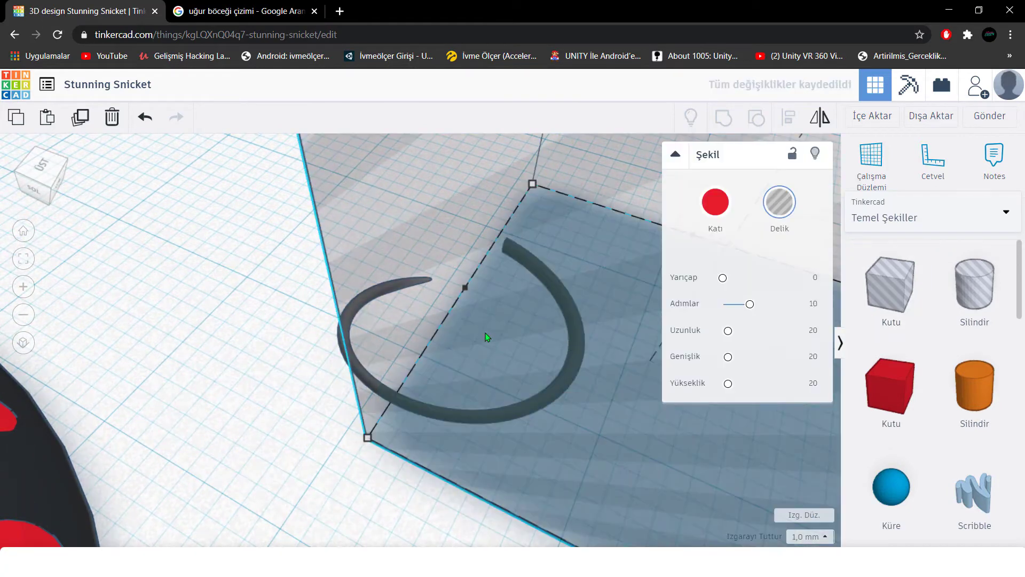
pyautogui.moveTo(485, 338); pyautogui.dragTo(332, 342, button='right')
pyautogui.scroll(-5, 332, 342)
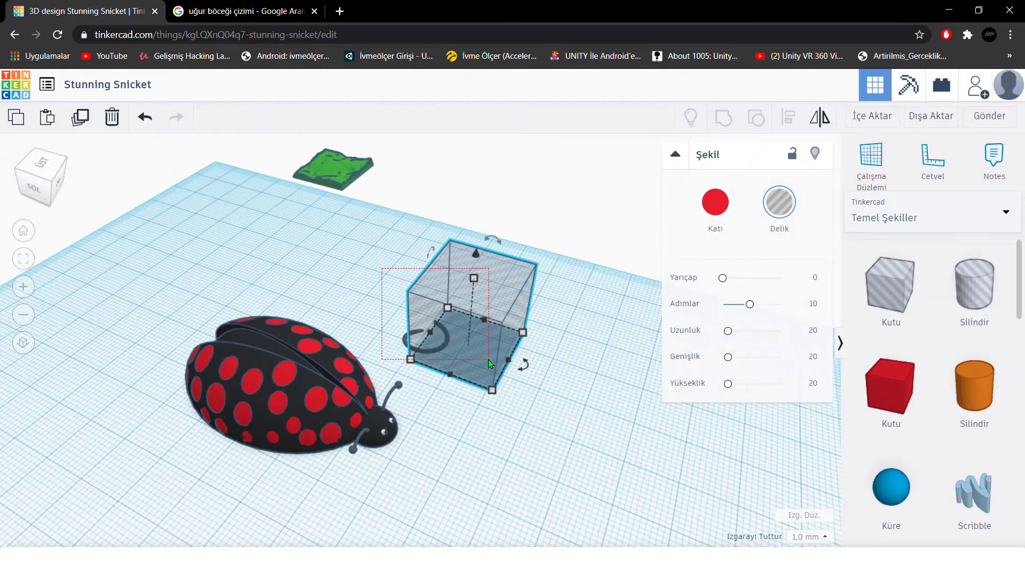
pyautogui.keyDown('shift'); pyautogui.click(446, 341); pyautogui.keyUp('shift')
pyautogui.click(724, 117)
pyautogui.moveTo(573, 363); pyautogui.dragTo(425, 393, button='right')
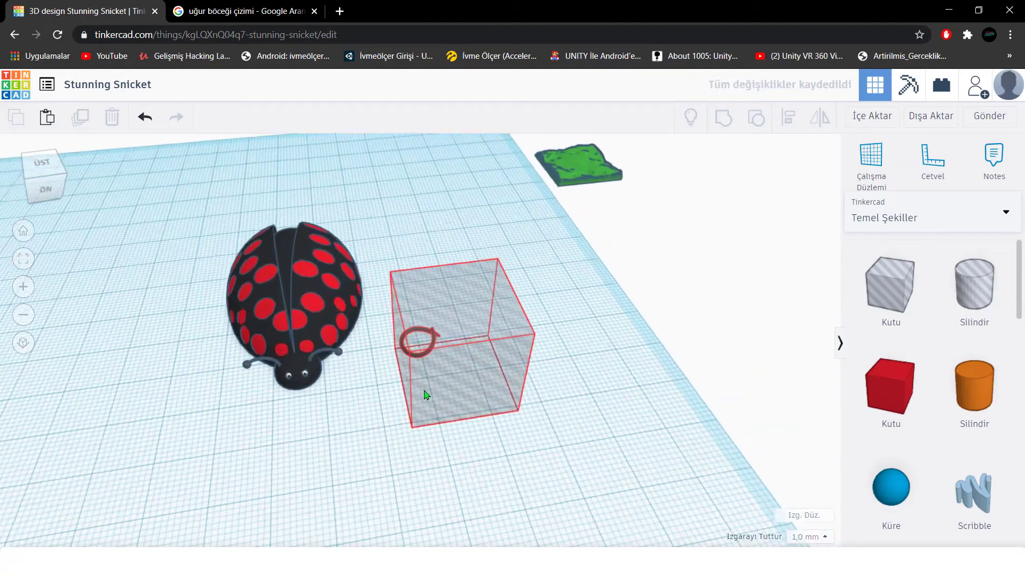
pyautogui.scroll(5, 421, 375)
pyautogui.click(396, 330)
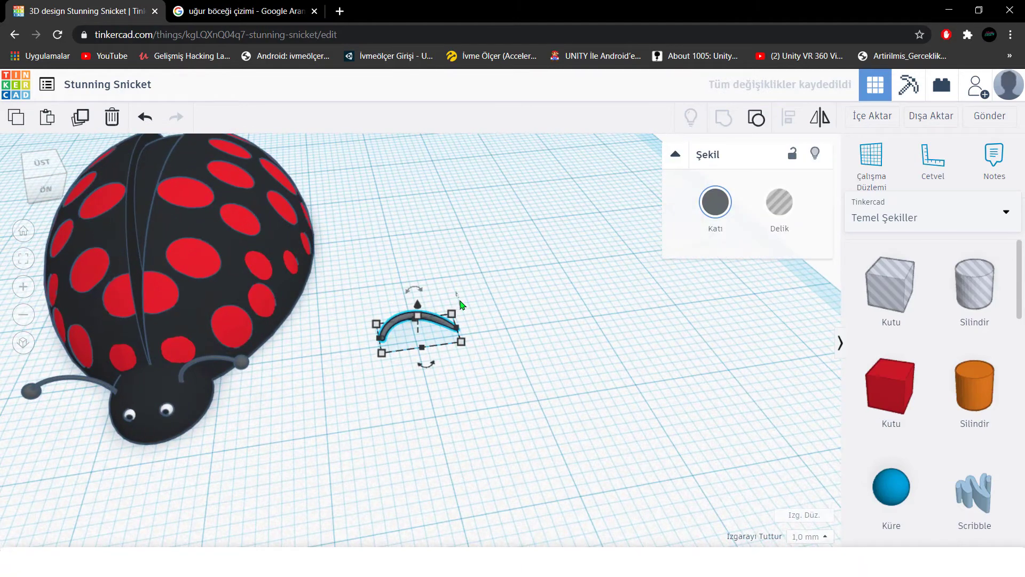
# Step: Undo the last change, rotate the curved leg 67.5° upright, and turn and tilt it into a leg pose
pyautogui.click(24, 267)
pyautogui.click(143, 118)
pyautogui.click(238, 174)
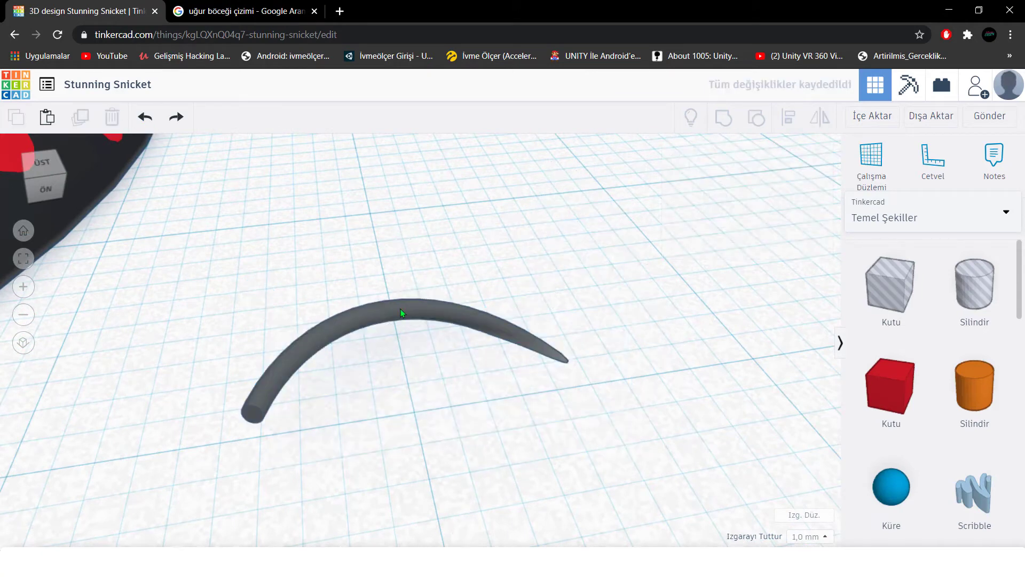
pyautogui.click(401, 312)
pyautogui.moveTo(585, 277); pyautogui.dragTo(591, 338)
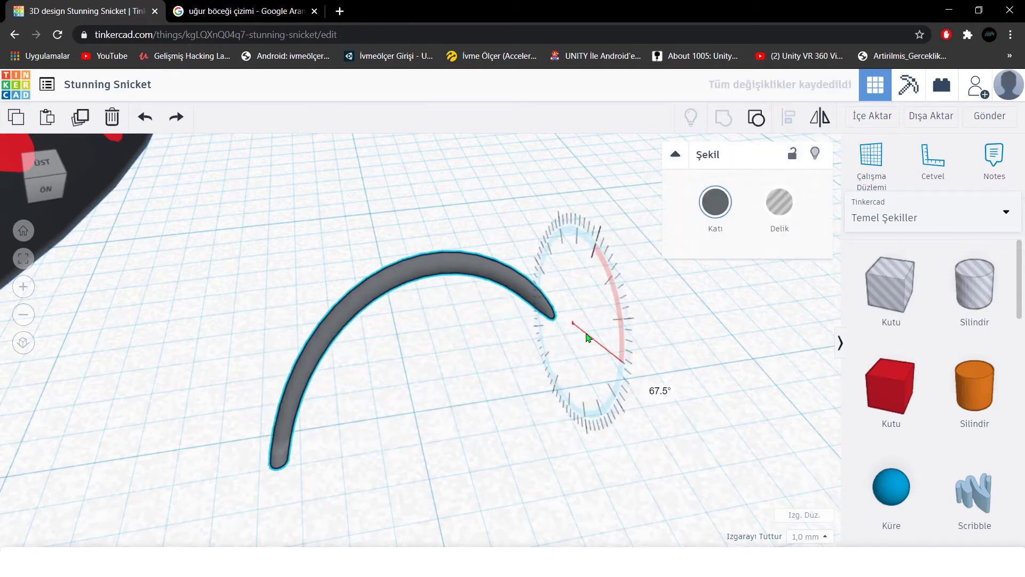
pyautogui.moveTo(411, 526); pyautogui.dragTo(341, 525)
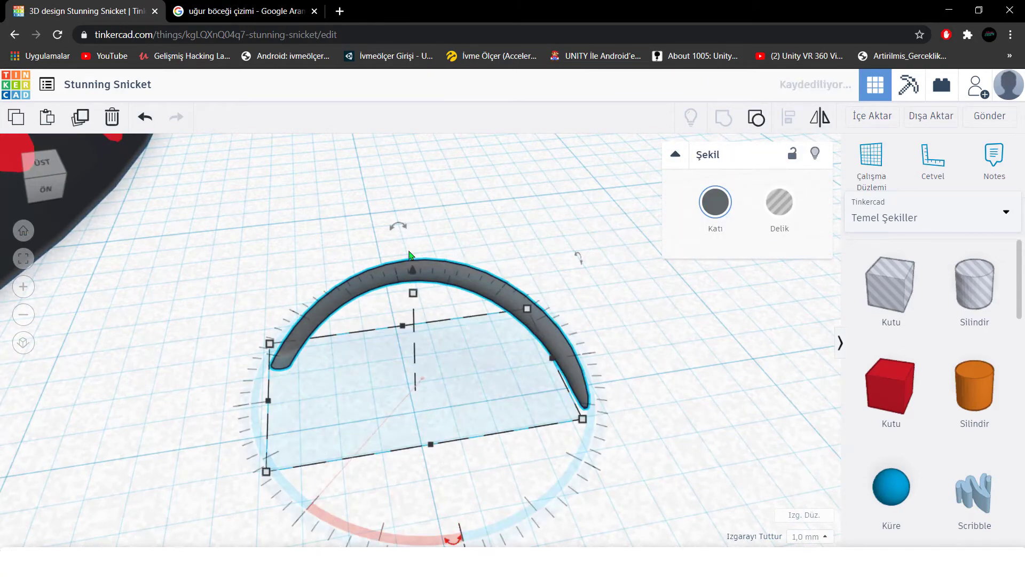
pyautogui.moveTo(419, 223); pyautogui.dragTo(458, 234)
pyautogui.click(410, 264)
# Step: Move the leg against the ladybug's side behind the head and shift it about 4 mm further back
pyautogui.scroll(-5, 436, 226)
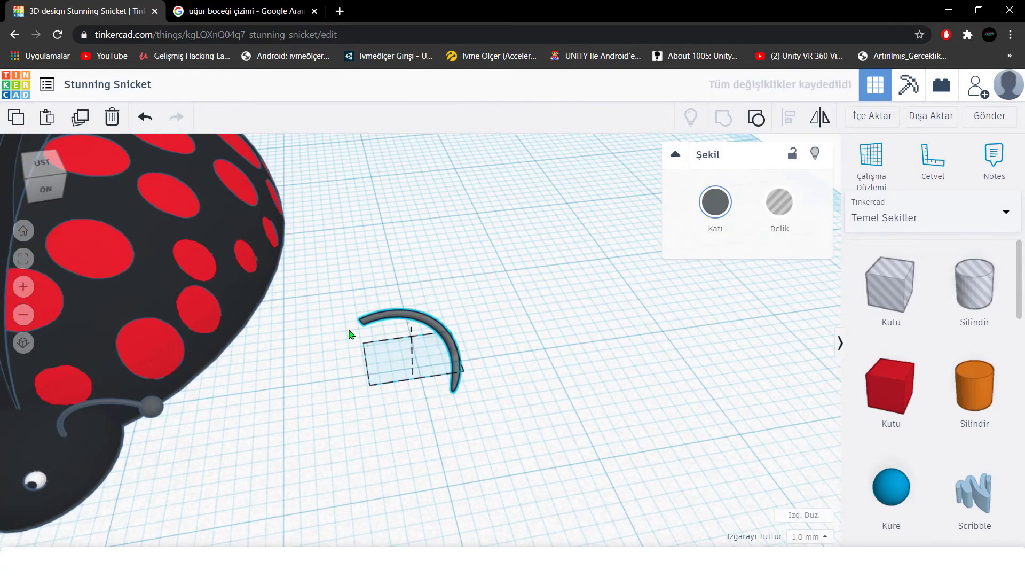
pyautogui.moveTo(348, 335); pyautogui.dragTo(197, 322)
pyautogui.moveTo(295, 307); pyautogui.dragTo(296, 283, button='right')
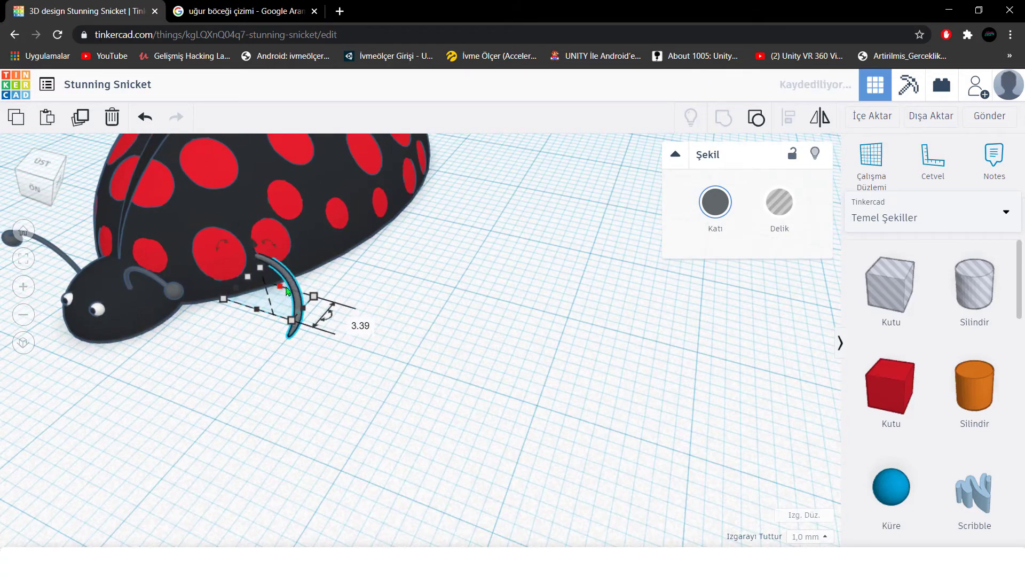
pyautogui.moveTo(286, 290); pyautogui.dragTo(314, 274)
# Step: Colour the leg black to match the body
pyautogui.click(720, 209)
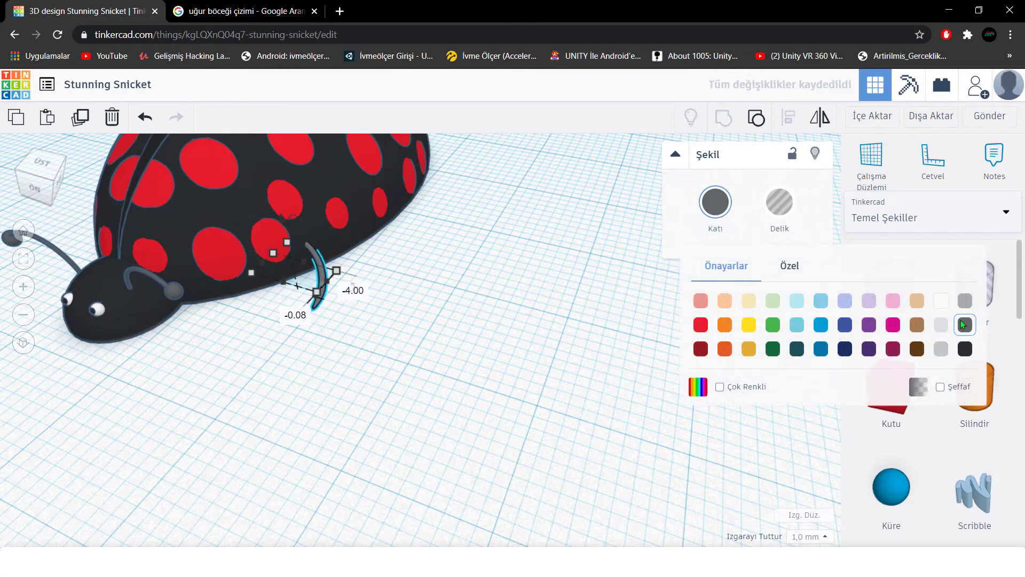
pyautogui.click(965, 347)
pyautogui.click(488, 315)
pyautogui.moveTo(396, 292); pyautogui.dragTo(354, 256, button='right')
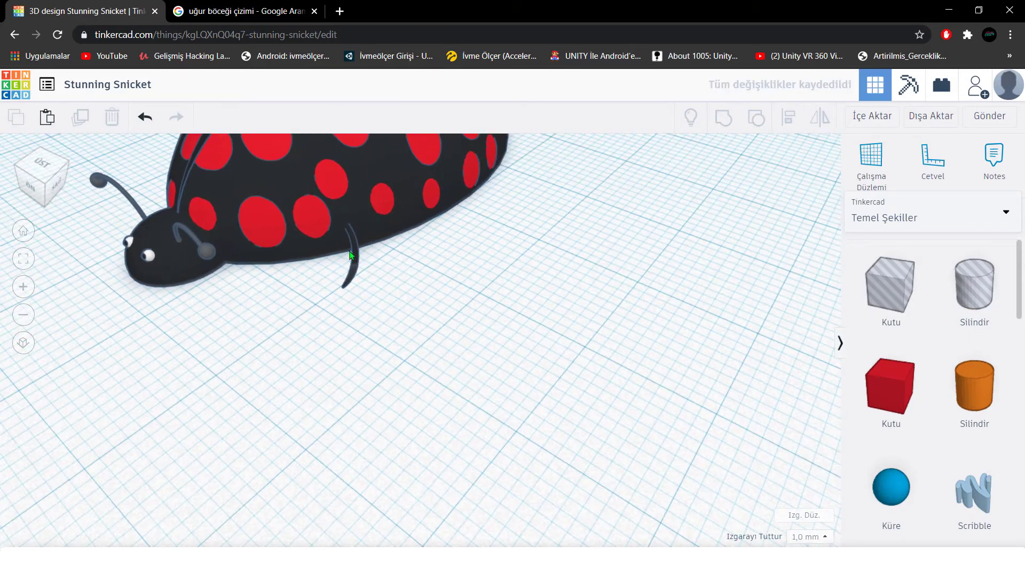
# Step: Enlarge the black leg and move it 4 mm outward from the ladybug's side
pyautogui.click(351, 255)
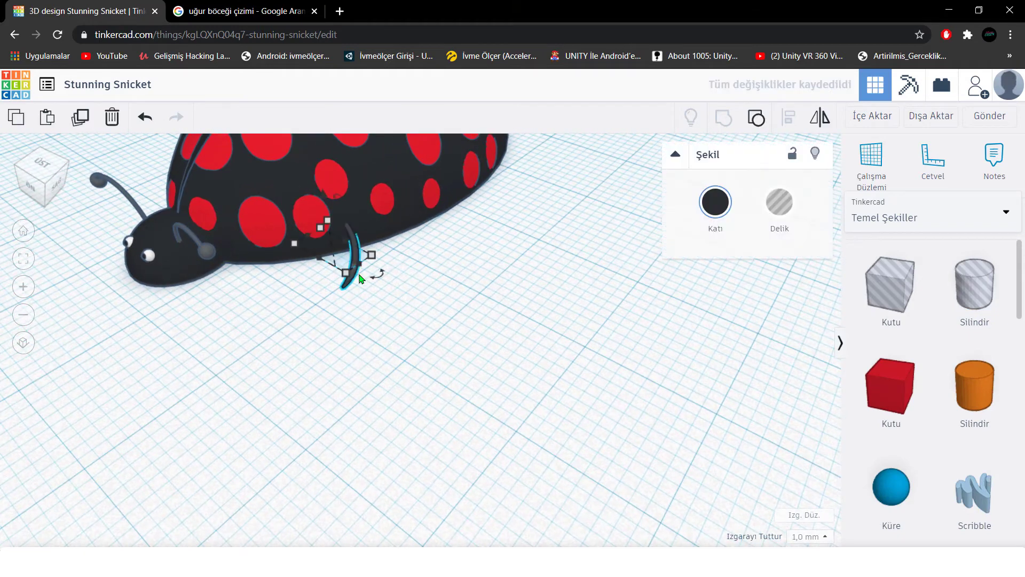
pyautogui.click(26, 259)
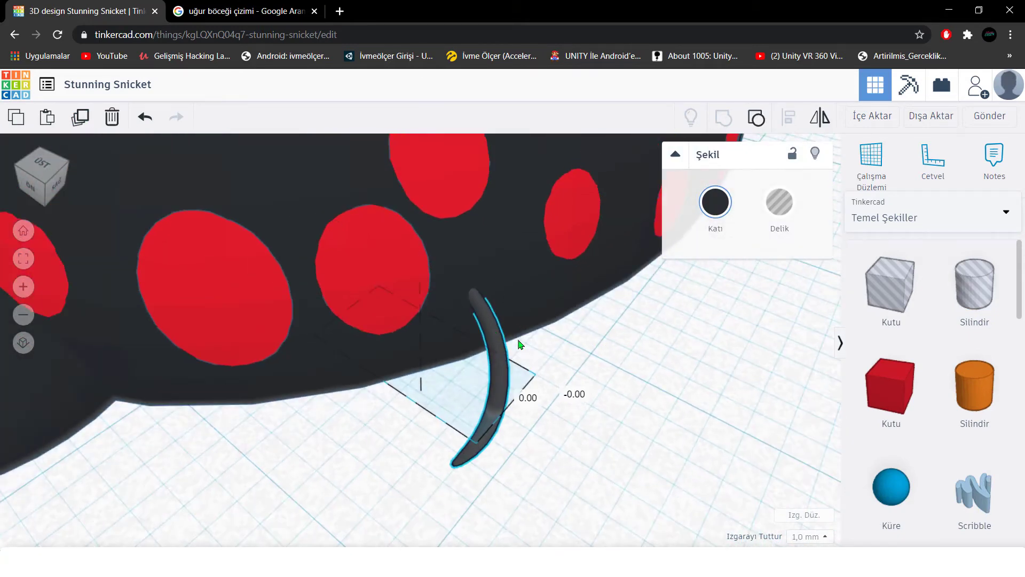
pyautogui.moveTo(520, 344); pyautogui.dragTo(594, 348)
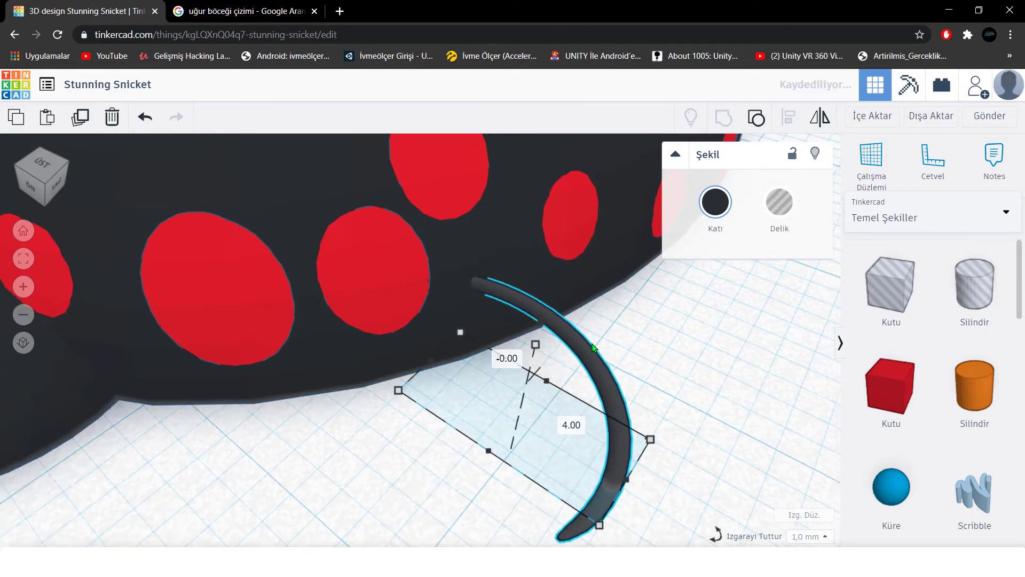
# Step: Mirror the front leg so it slants toward the rear, and reposition it against the ladybug's side
pyautogui.scroll(-4, 594, 348)
pyautogui.moveTo(594, 348); pyautogui.dragTo(442, 408, button='right')
pyautogui.scroll(-2, 441, 407)
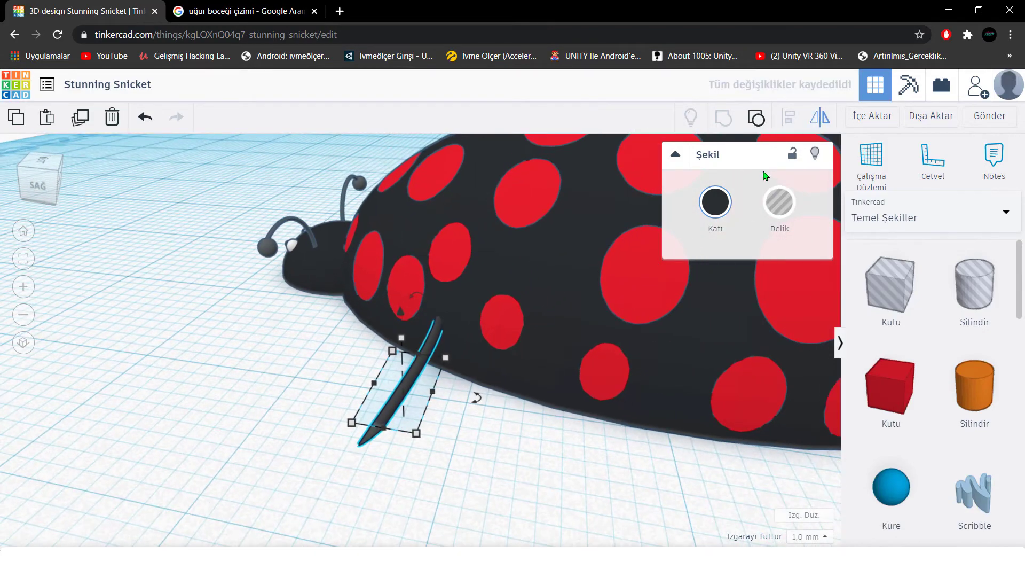
pyautogui.moveTo(359, 399); pyautogui.dragTo(431, 417, button='right')
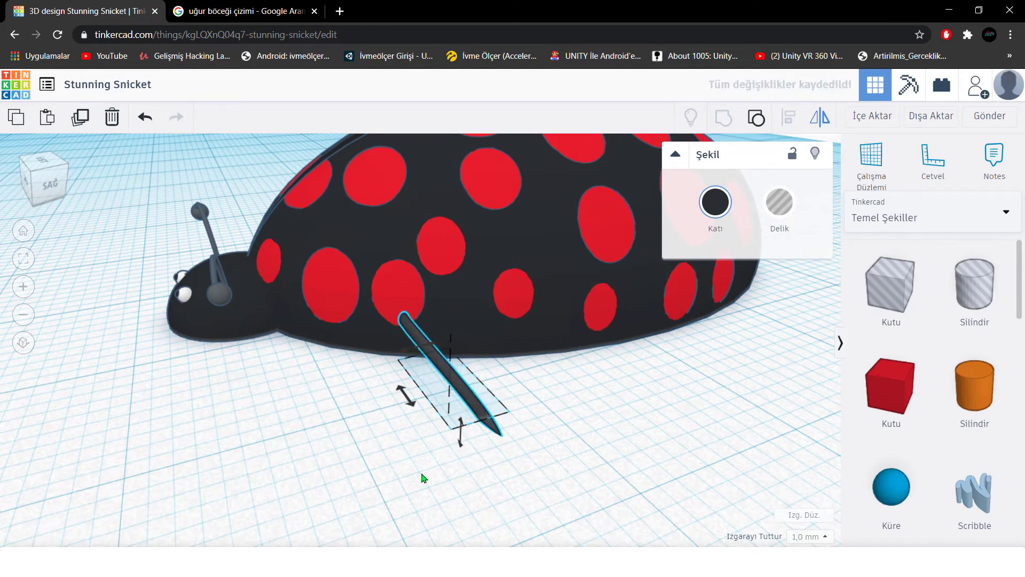
pyautogui.moveTo(422, 474); pyautogui.dragTo(396, 441, button='right')
pyautogui.click(411, 388)
pyautogui.click(429, 394)
pyautogui.moveTo(425, 394); pyautogui.dragTo(478, 406)
pyautogui.moveTo(485, 454); pyautogui.dragTo(420, 365, button='right')
pyautogui.click(594, 409)
pyautogui.scroll(-3, 497, 380)
pyautogui.click(465, 391)
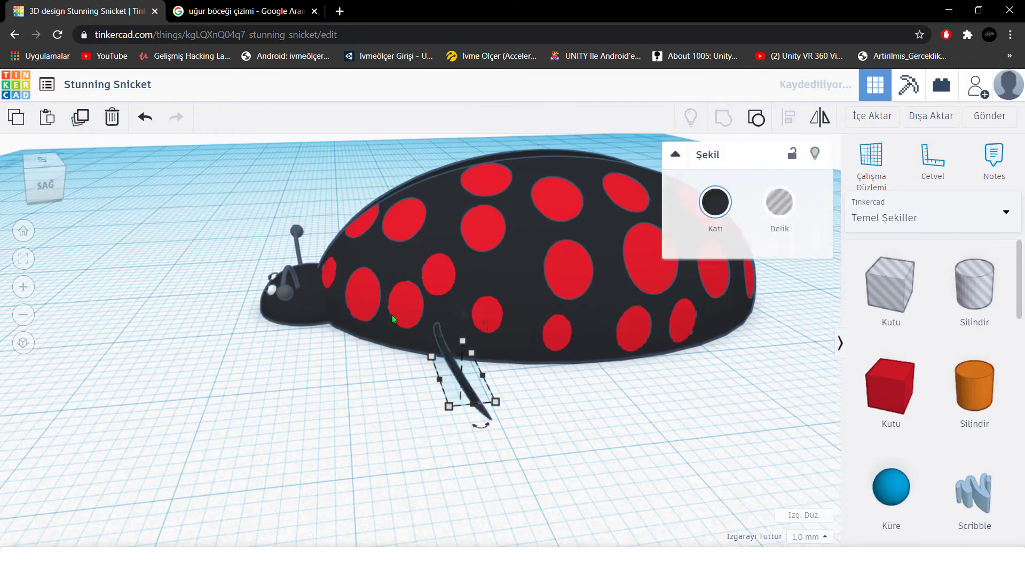
pyautogui.keyDown('alt'); pyautogui.moveTo(456, 370); pyautogui.dragTo(536, 362); pyautogui.keyUp('alt')
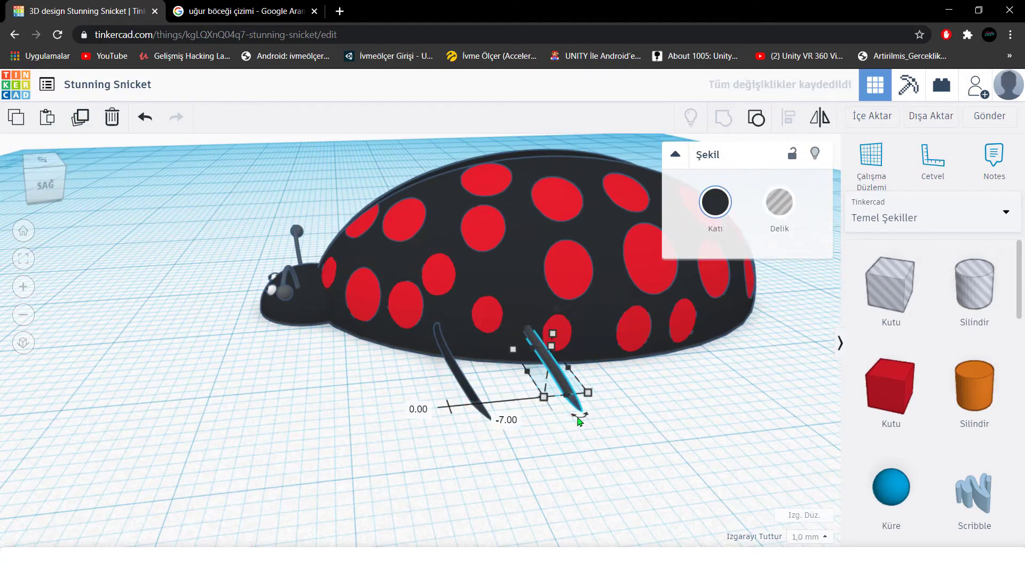
pyautogui.moveTo(532, 301); pyautogui.dragTo(560, 297)
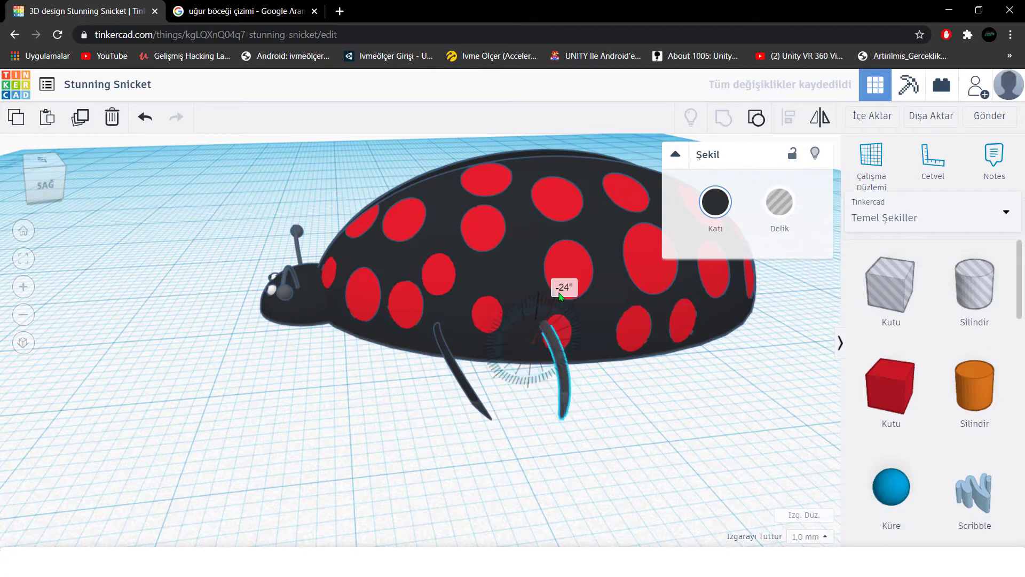
pyautogui.click(97, 128)
pyautogui.click(453, 359)
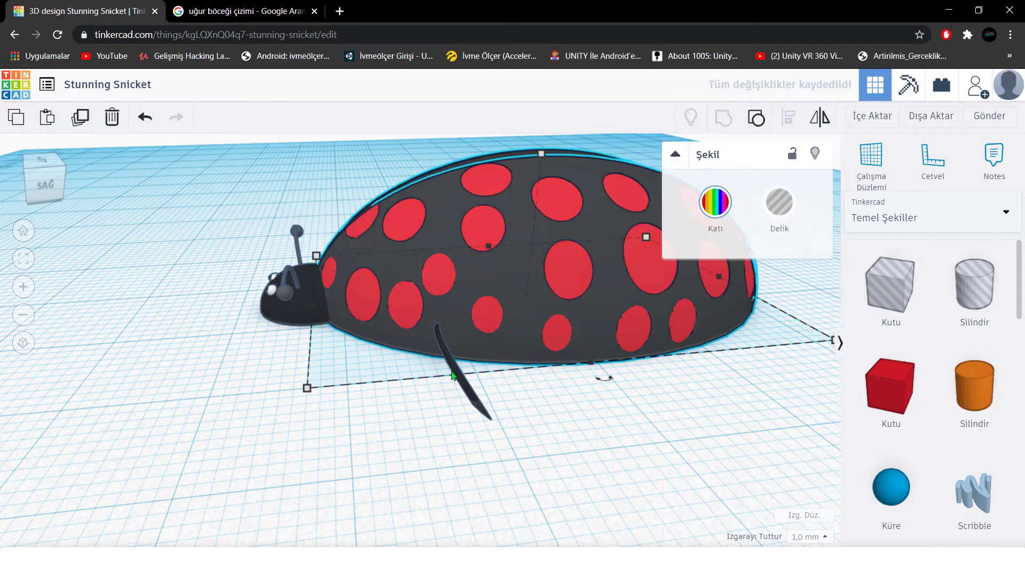
# Step: Copy the front leg to the middle of the side with a 19° turn, and copy the turned leg 10 mm further back
pyautogui.click(448, 386)
pyautogui.click(458, 378)
pyautogui.moveTo(465, 373); pyautogui.dragTo(513, 374)
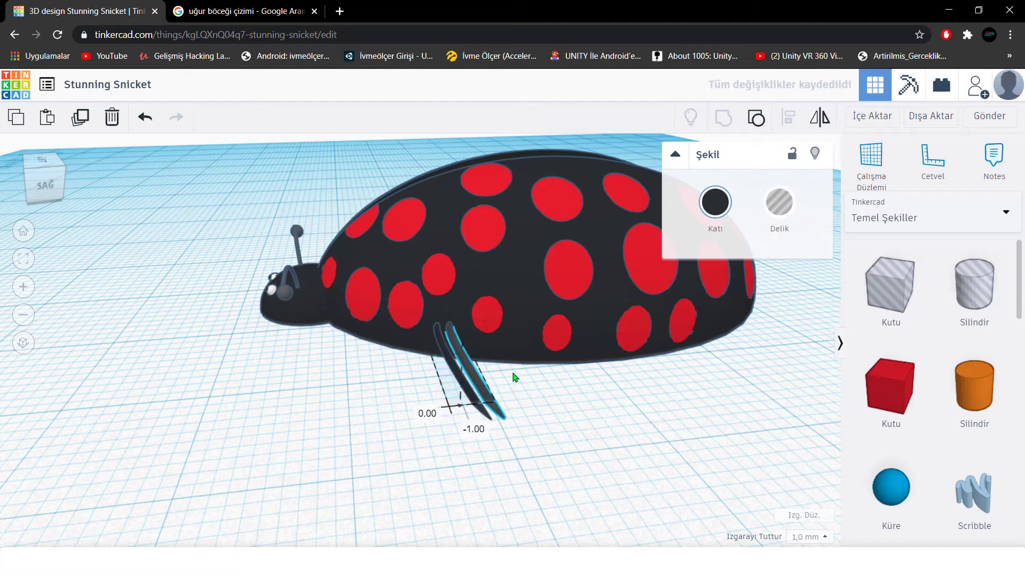
pyautogui.moveTo(529, 297); pyautogui.dragTo(550, 292)
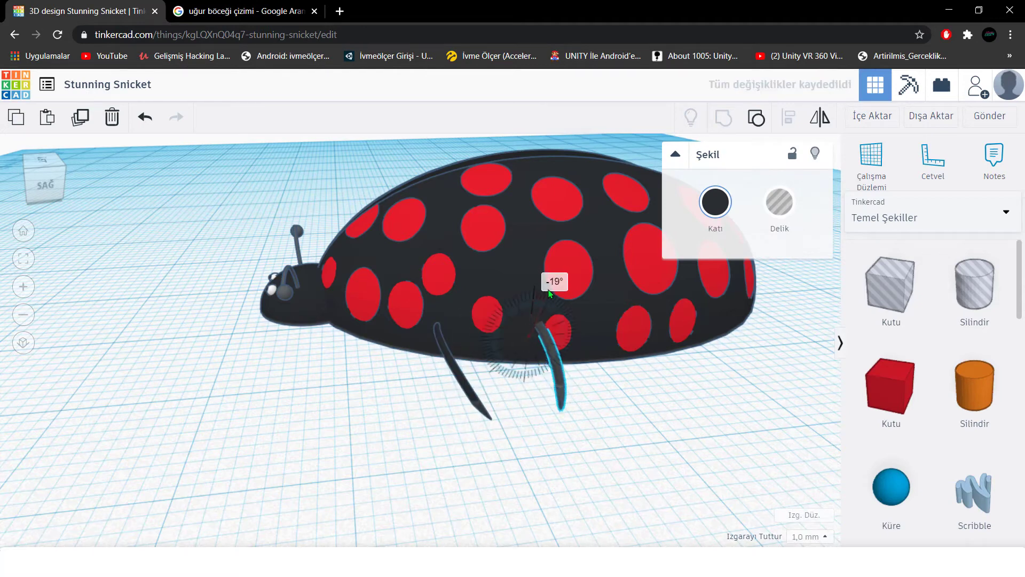
pyautogui.click(572, 394)
pyautogui.click(560, 373)
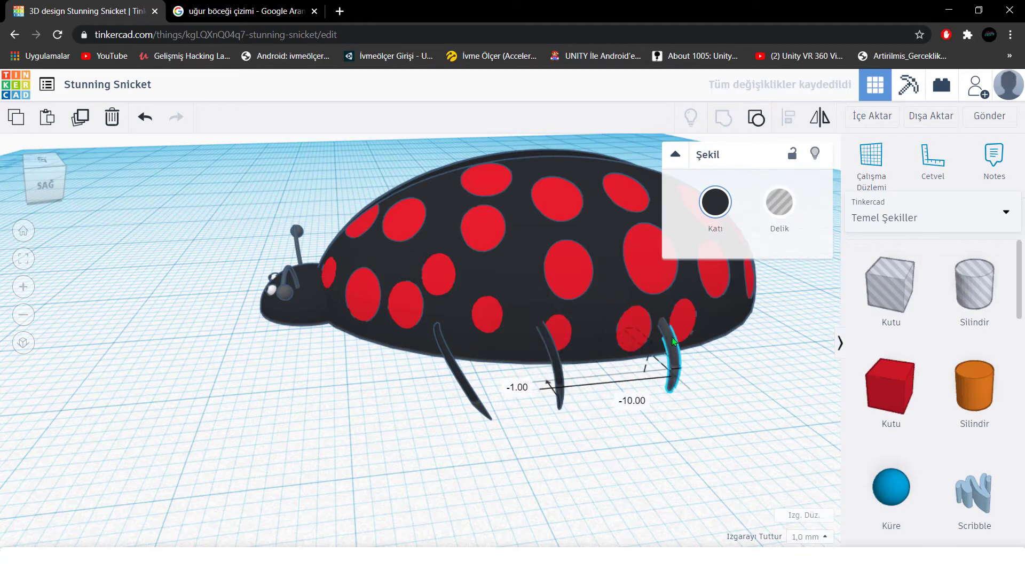
# Step: Duplicate the three side legs together and move the copies across to the ladybug's opposite side
pyautogui.moveTo(537, 434); pyautogui.dragTo(497, 374, button='right')
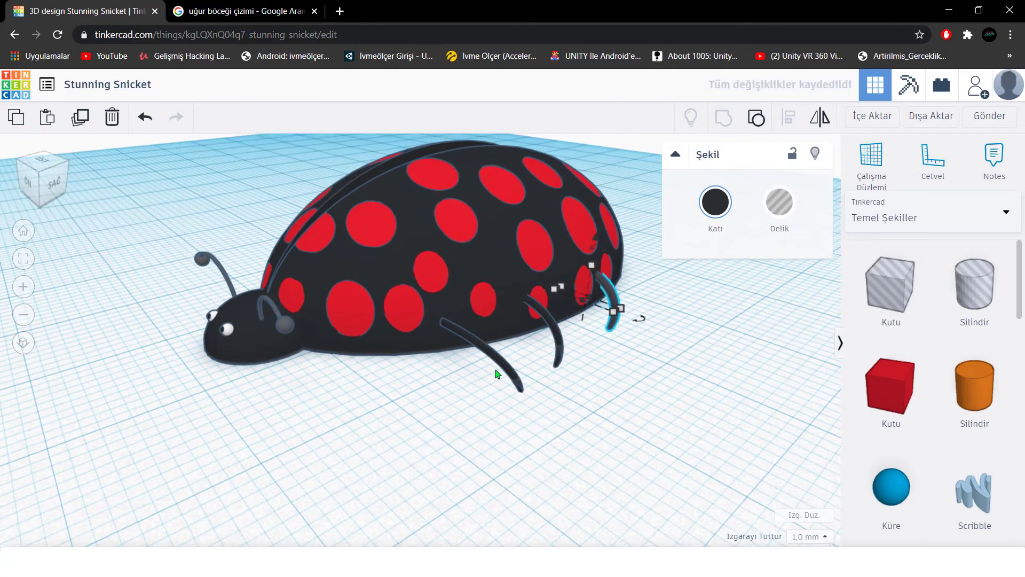
pyautogui.keyDown('shift'); pyautogui.click(548, 317); pyautogui.keyUp('shift')
pyautogui.keyDown('shift'); pyautogui.click(469, 341); pyautogui.keyUp('shift')
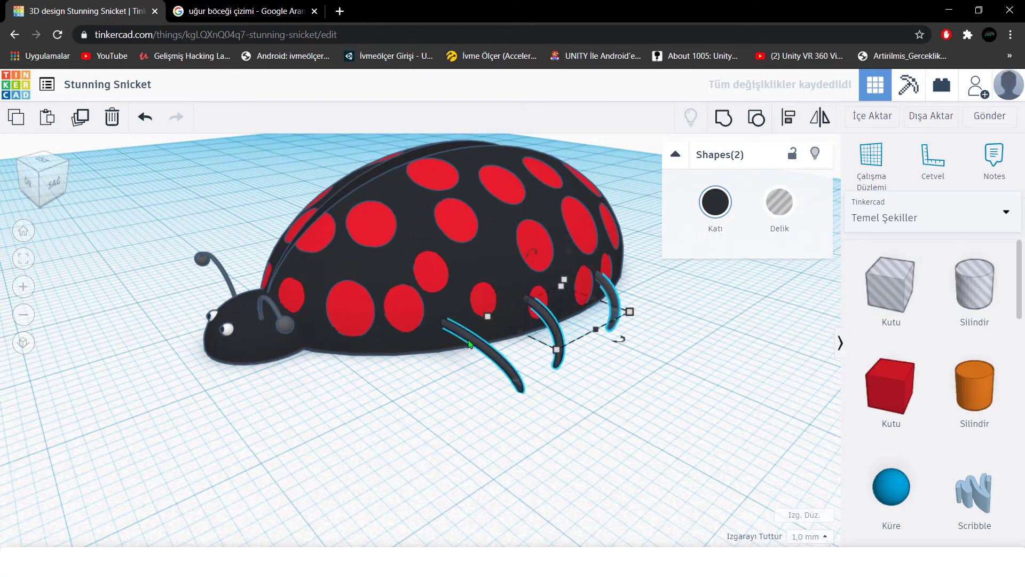
pyautogui.click(90, 117)
pyautogui.moveTo(184, 252); pyautogui.dragTo(336, 256, button='right')
pyautogui.scroll(-3, 367, 252)
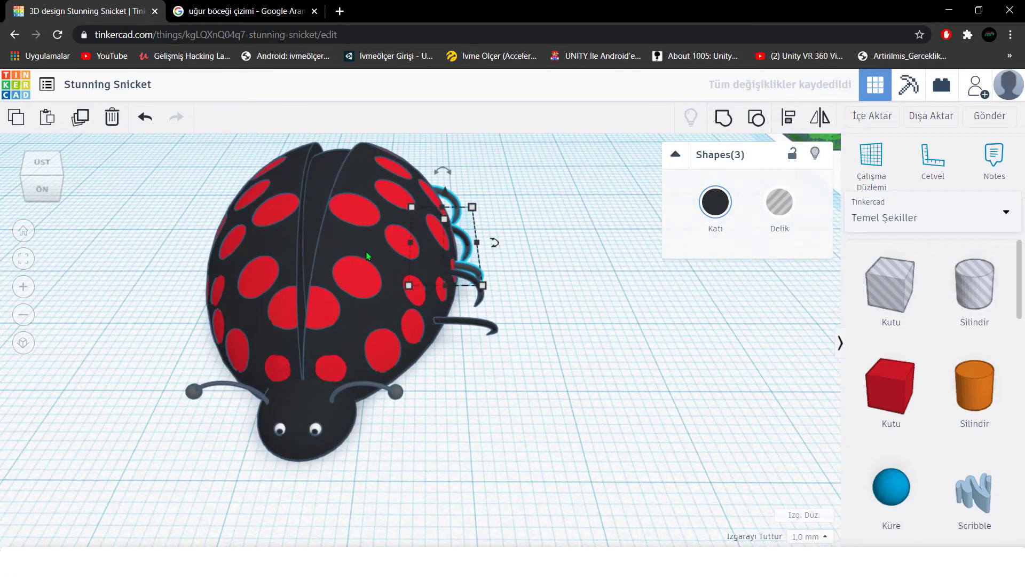
pyautogui.hotkey('shift', 'Left')
pyautogui.hotkey('shift', 'Left')
pyautogui.hotkey('shift', 'Left')
pyautogui.hotkey('shift', 'Left')
pyautogui.hotkey('shift', 'Left')
pyautogui.hotkey('shift', 'Left')
pyautogui.hotkey('shift', 'Left')
pyautogui.hotkey('shift', 'Left')
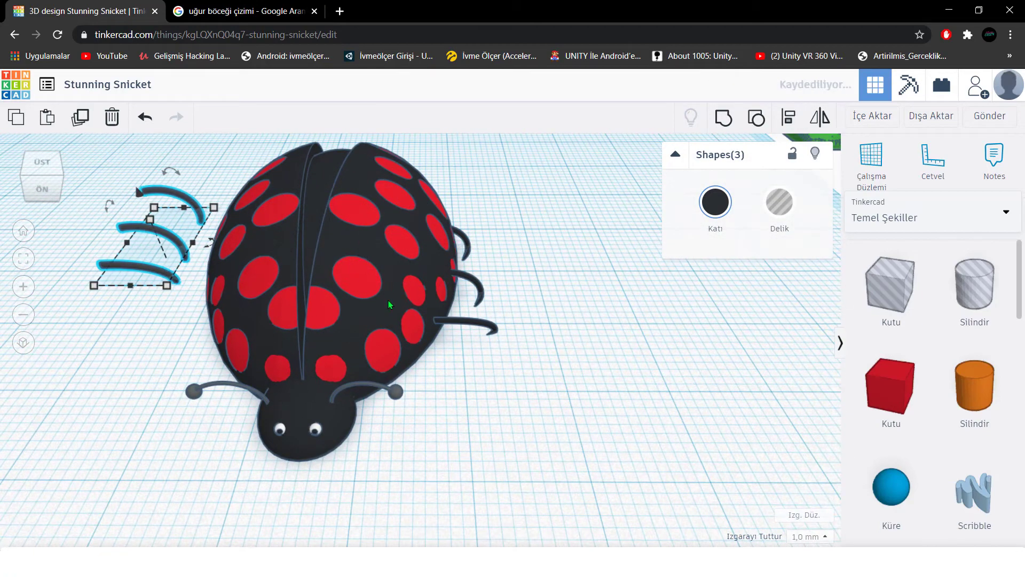
# Step: Bring the three copied legs in against the body and shift them slightly toward the head
pyautogui.moveTo(389, 300); pyautogui.dragTo(453, 347, button='middle')
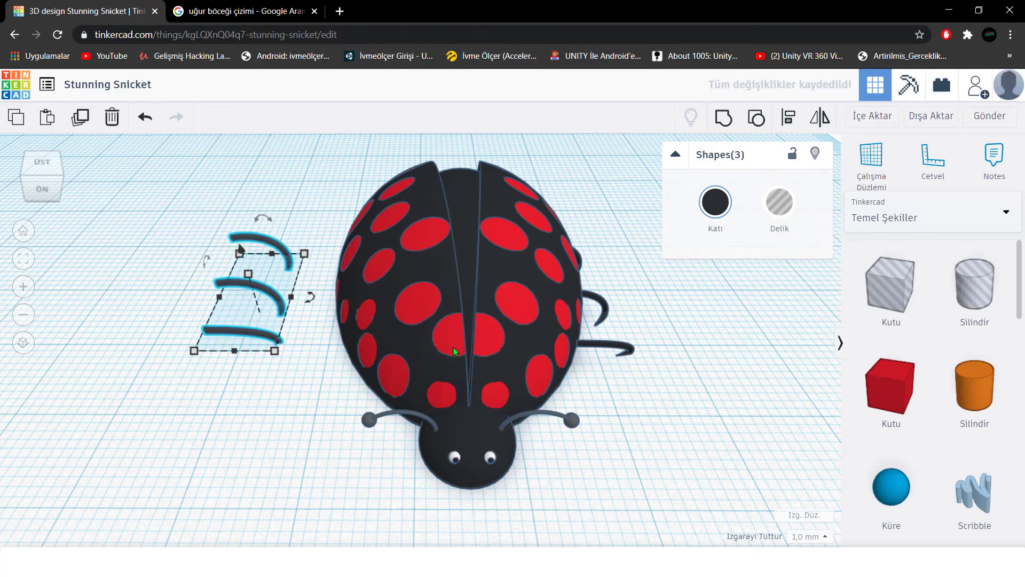
pyautogui.hotkey('shift', 'Right')
pyautogui.hotkey('shift', 'Right')
pyautogui.hotkey('shift', 'Right')
pyautogui.hotkey('shift', 'Right')
pyautogui.hotkey('shift', 'Right')
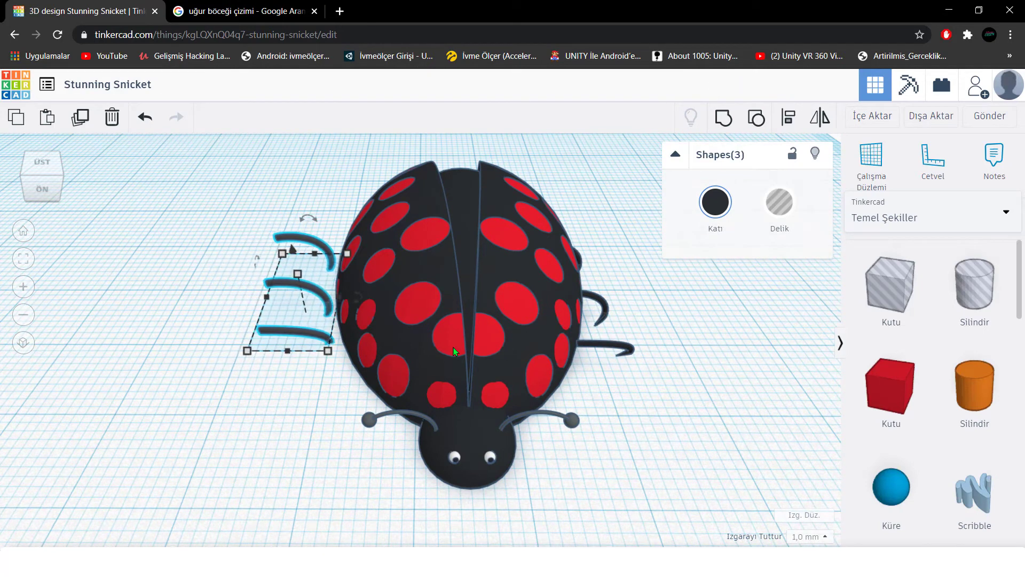
pyautogui.press('Down')
pyautogui.press('Down')
pyautogui.press('Right')
pyautogui.press('Right')
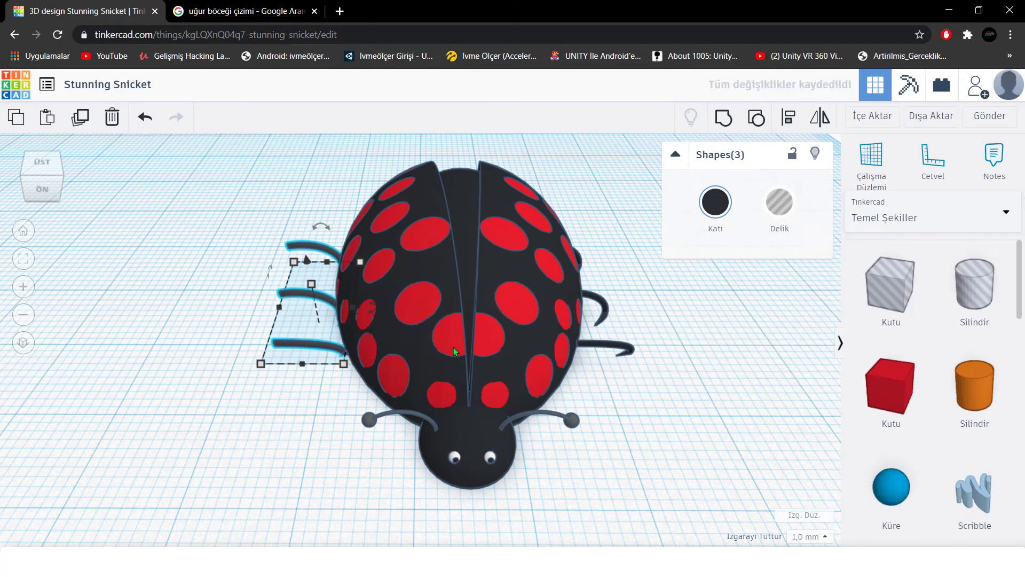
pyautogui.press('Right')
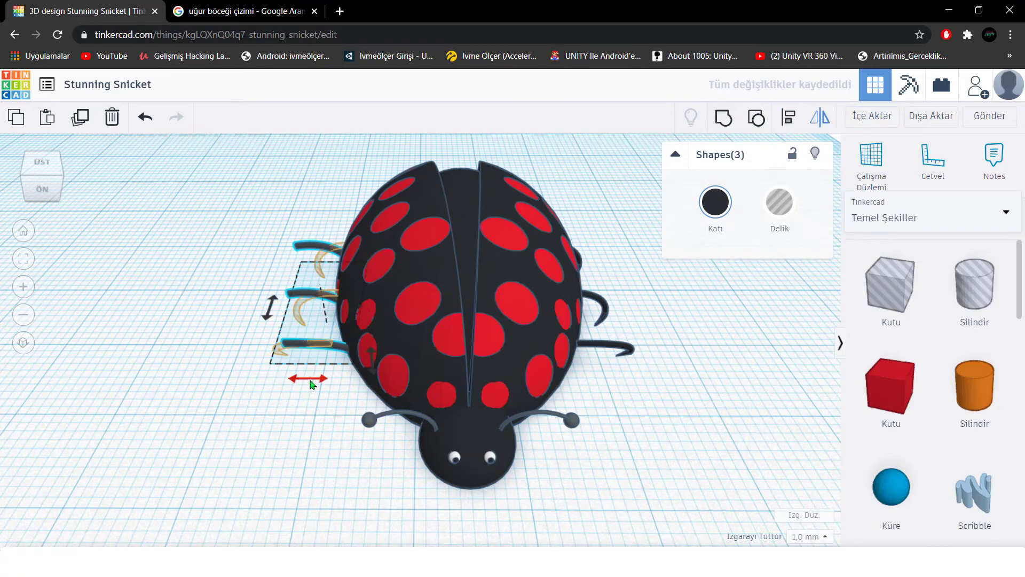
# Step: Mirror the three copied legs across the ladybug's width so they curve outward from the body
pyautogui.click(311, 381)
pyautogui.moveTo(311, 382); pyautogui.dragTo(331, 401, button='right')
pyautogui.click(607, 360)
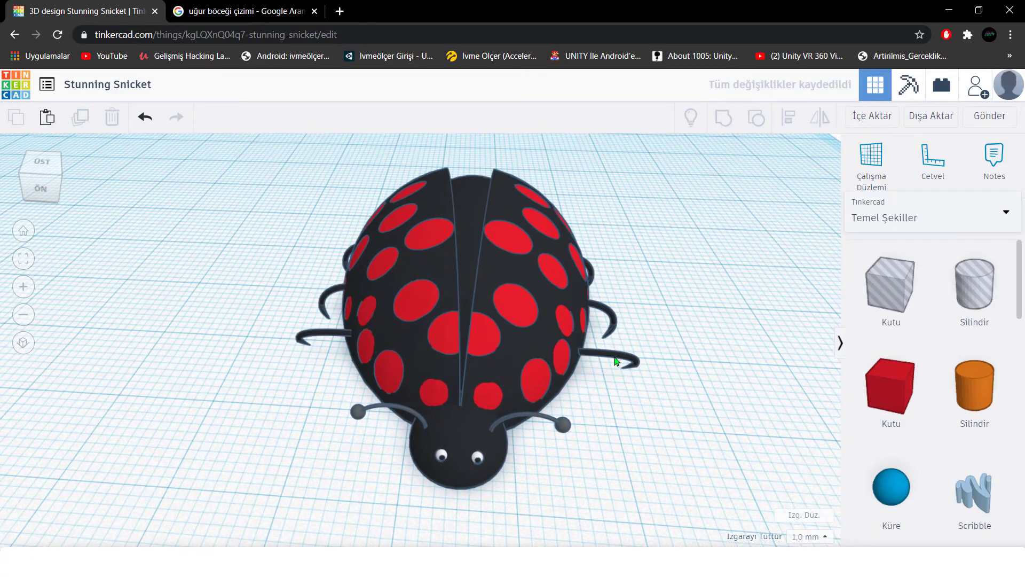
# Step: Group all the ladybug's parts into one multicolour shape and raise it slightly
pyautogui.click(616, 361)
pyautogui.scroll(-3, 655, 385)
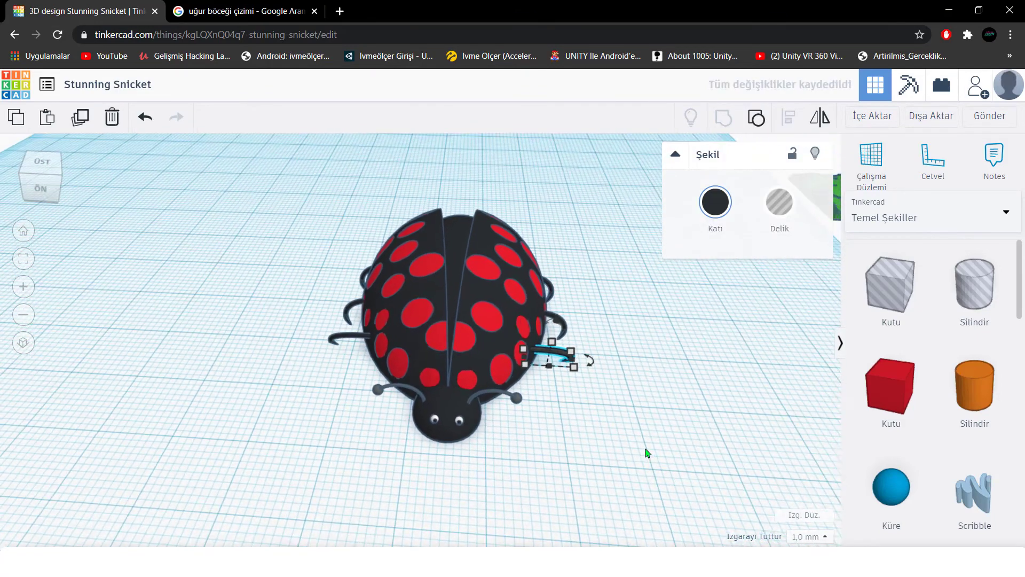
pyautogui.click(647, 453)
pyautogui.moveTo(587, 450); pyautogui.dragTo(499, 408, button='right')
pyautogui.moveTo(470, 215); pyautogui.dragTo(308, 183, button='right')
pyautogui.moveTo(603, 503); pyautogui.dragTo(602, 502)
pyautogui.moveTo(603, 502); pyautogui.dragTo(602, 430, button='right')
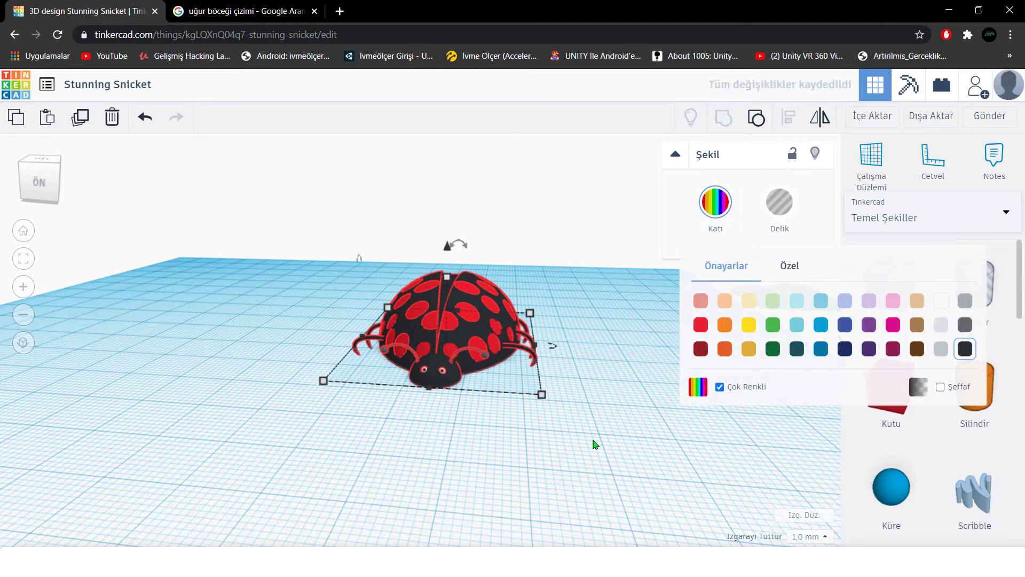
pyautogui.click(480, 262)
pyautogui.moveTo(446, 245)
pyautogui.mouseDown()
pyautogui.moveTo(447, 220)
pyautogui.moveTo(447, 236)
pyautogui.mouseUp()
# Step: Copy the ladybug beside the original, turn the copy about 19° and scale it down to 31.34 by 38.95 mm
pyautogui.moveTo(513, 403); pyautogui.dragTo(438, 315, button='right')
pyautogui.moveTo(490, 338); pyautogui.dragTo(709, 329)
pyautogui.moveTo(709, 415)
pyautogui.mouseDown()
pyautogui.moveTo(689, 423)
pyautogui.moveTo(705, 419)
pyautogui.mouseUp()
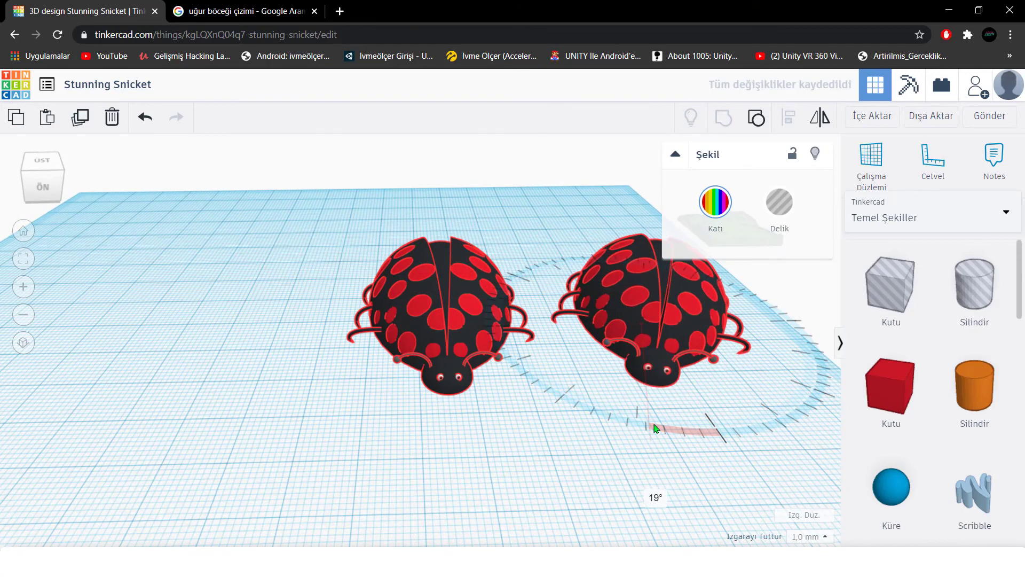
pyautogui.moveTo(801, 398); pyautogui.dragTo(729, 363)
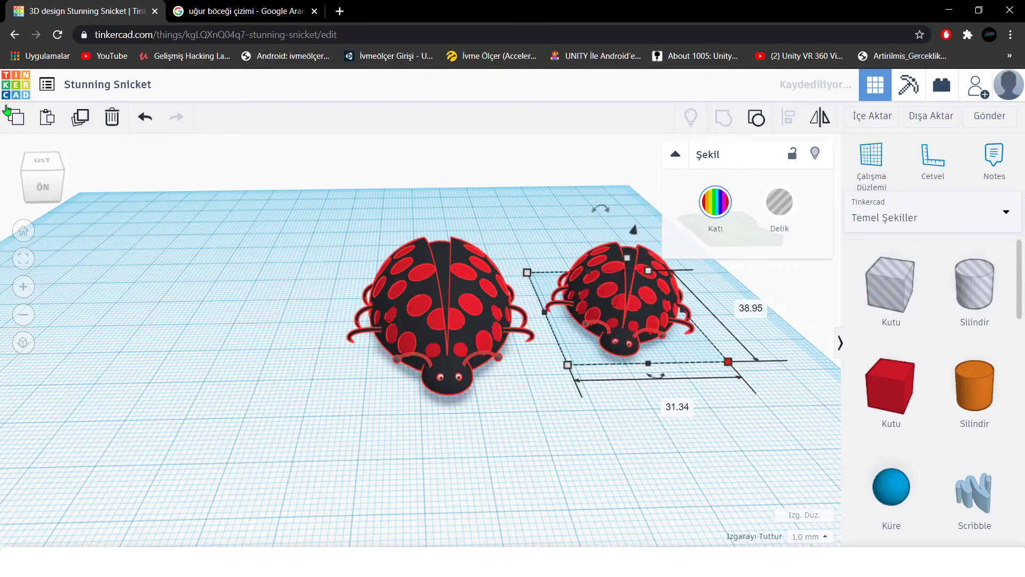
# Step: Duplicate the smaller ladybug, place the third one in front of the other two and turn it to face another direction
pyautogui.click(80, 117)
pyautogui.scroll(-5, 62, 301)
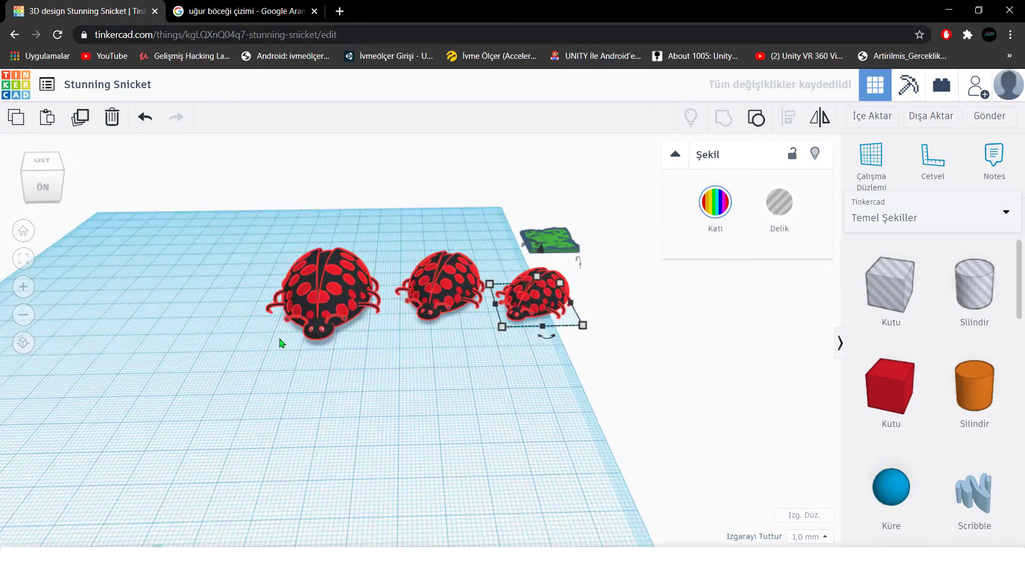
pyautogui.moveTo(502, 313); pyautogui.dragTo(382, 358)
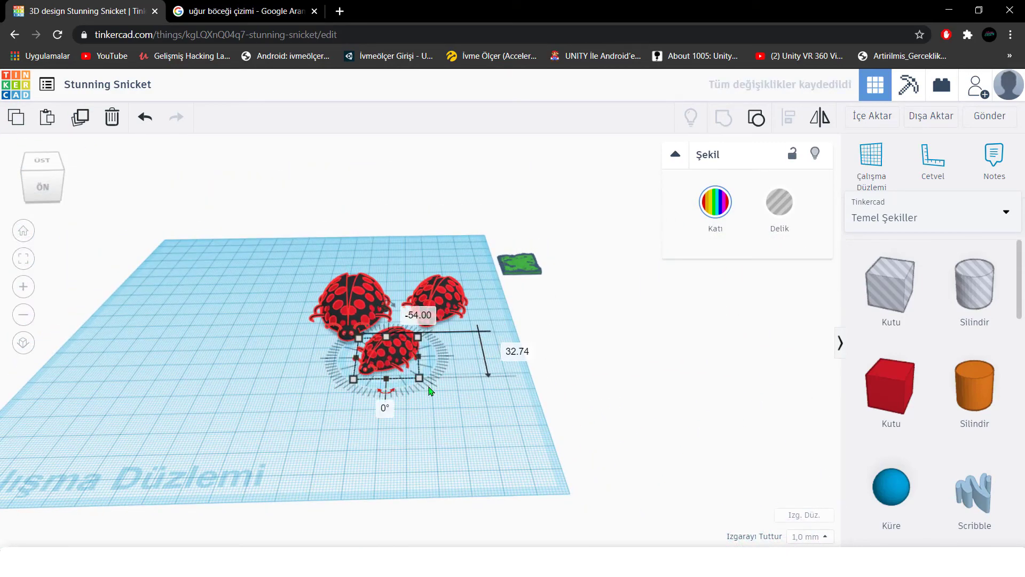
pyautogui.moveTo(390, 416); pyautogui.dragTo(390, 414)
# Step: Move and enlarge the green terrain so it covers the workplane beneath the three ladybugs
pyautogui.click(497, 291)
pyautogui.moveTo(270, 272); pyautogui.dragTo(575, 458)
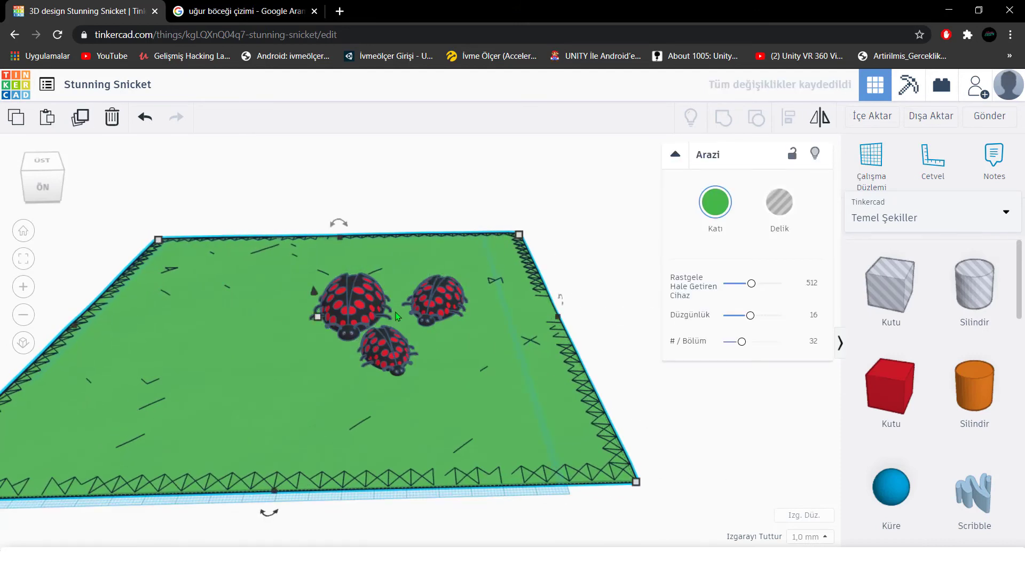
pyautogui.click(25, 264)
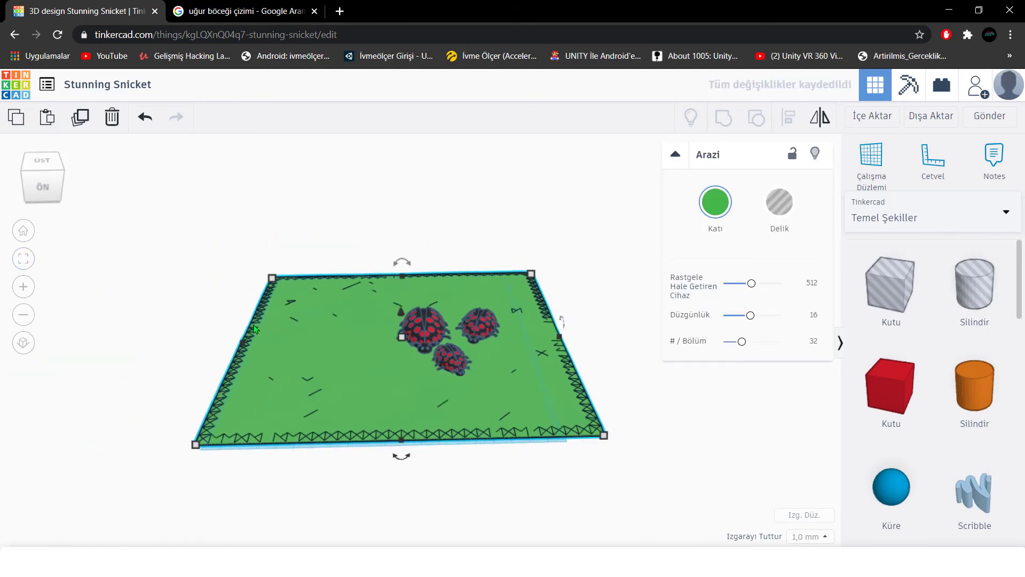
pyautogui.click(460, 361)
pyautogui.click(23, 259)
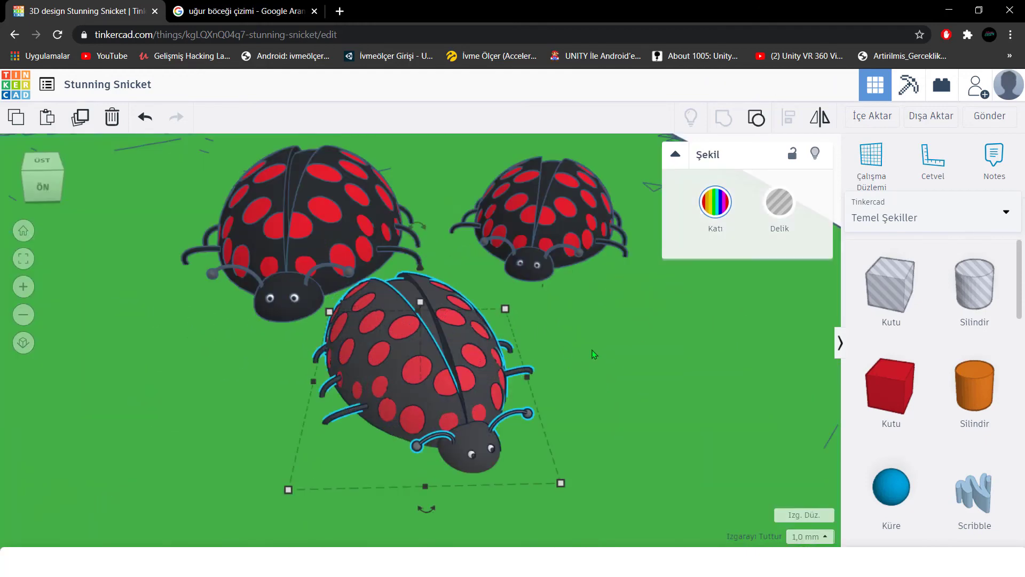
pyautogui.click(595, 354)
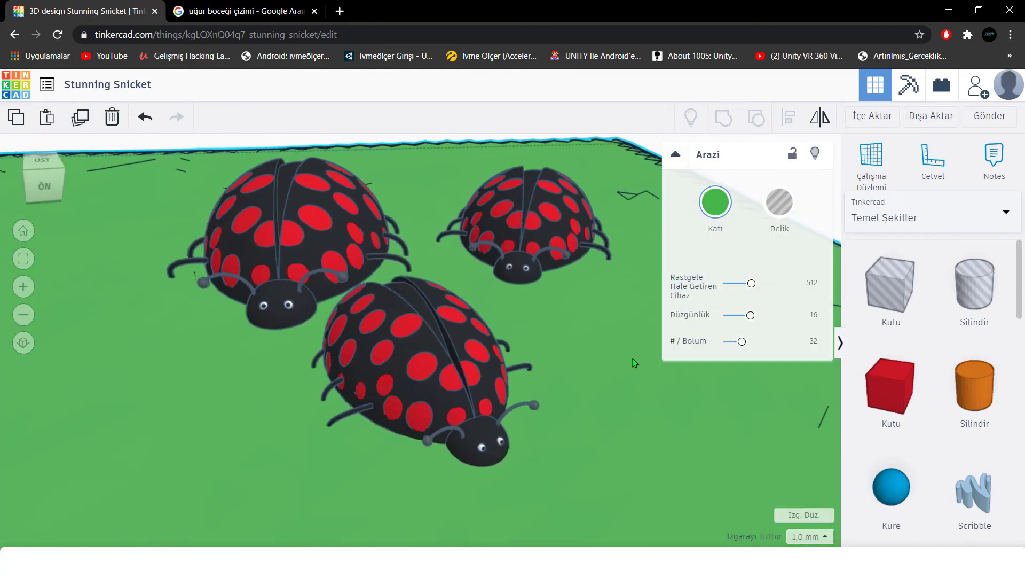